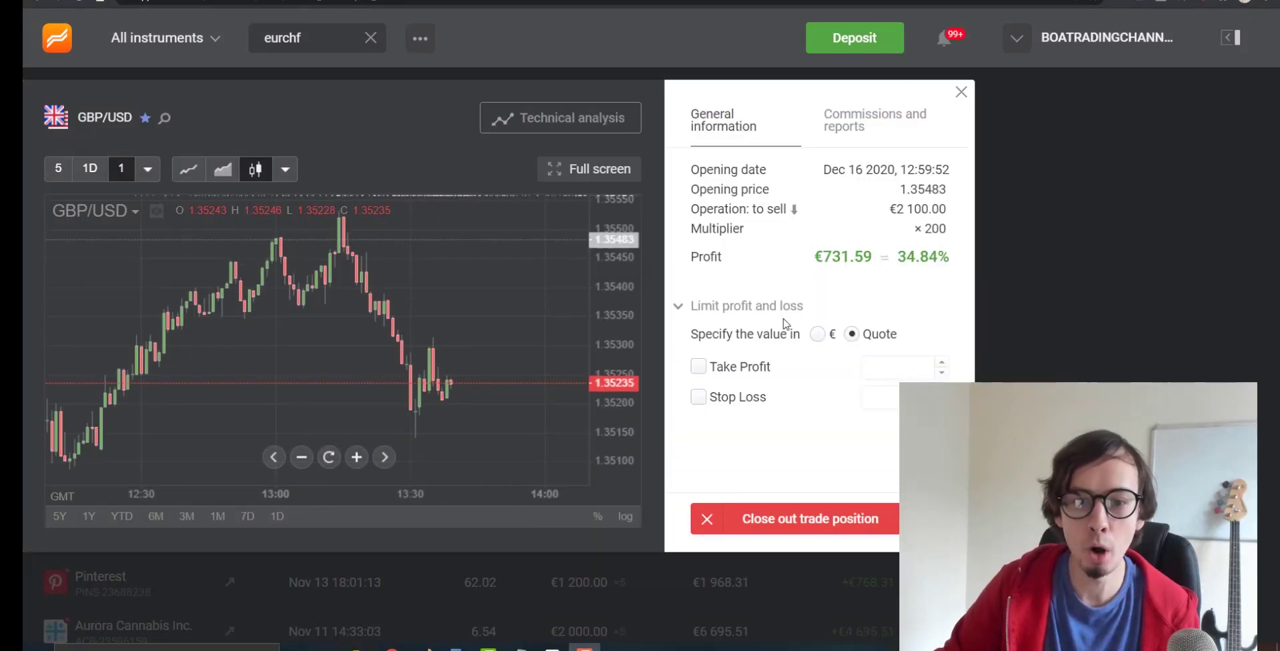
- Check the GBP/USD sell trade's €737.79 profit, then bring the Telegram chat window forward
scroll(577, 296, "down", 2)
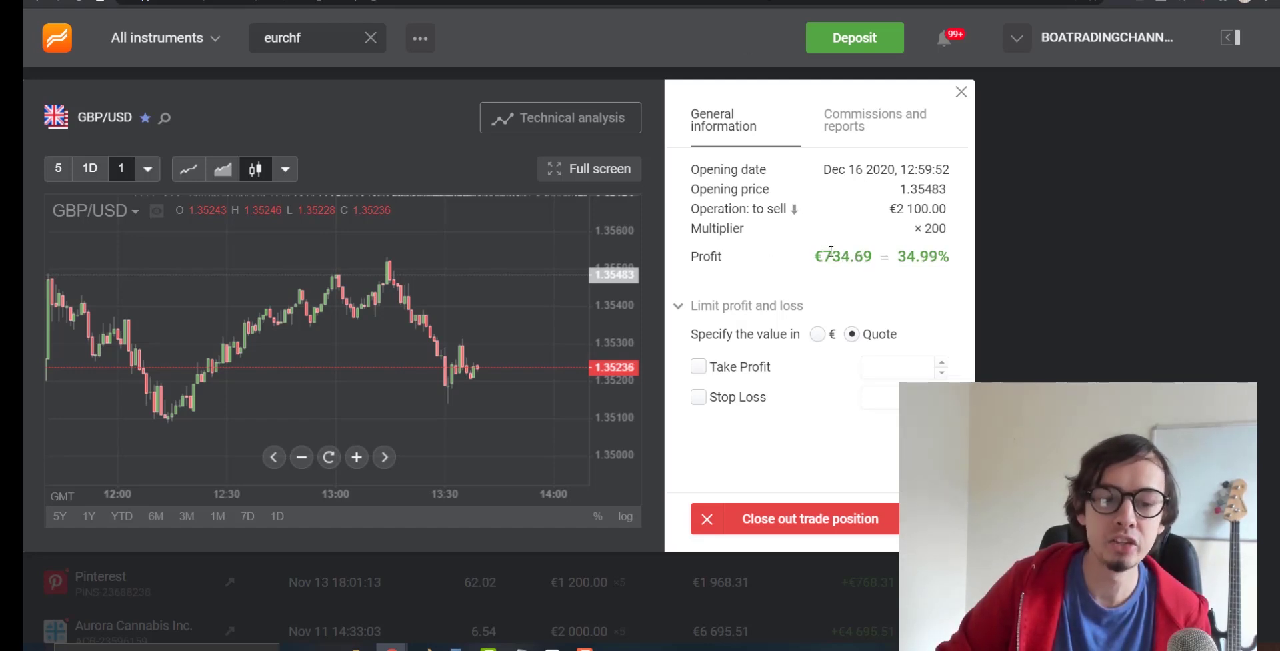
mouse_move(392, 646)
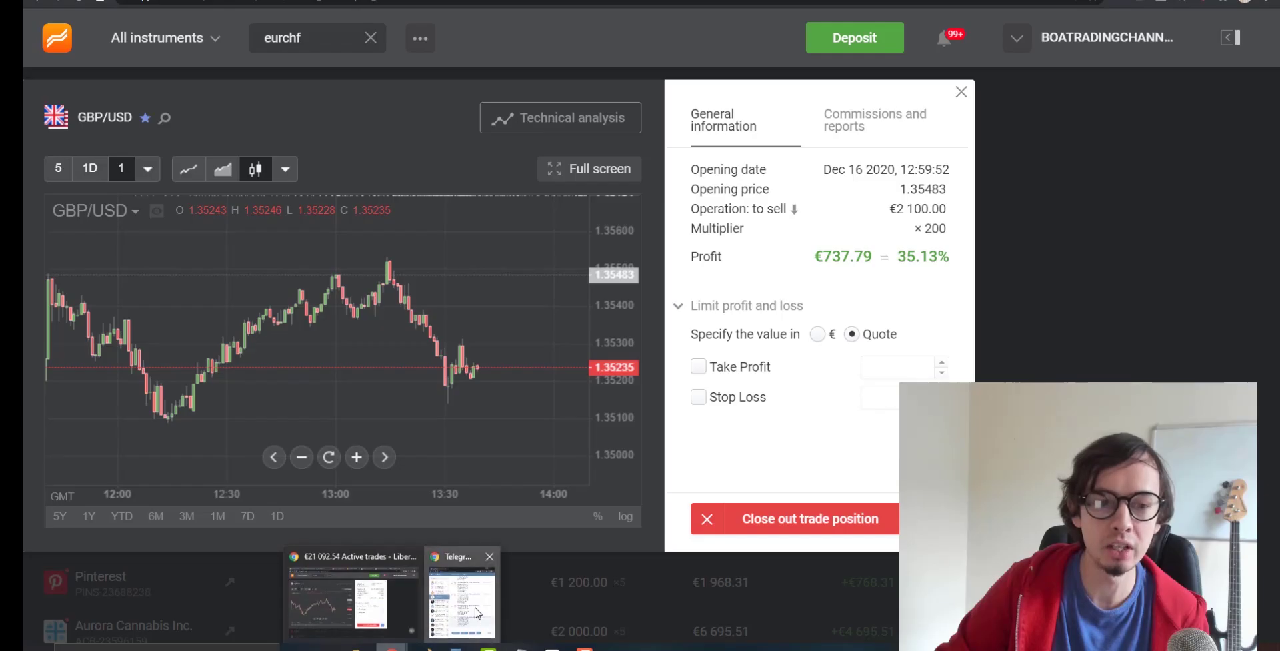
left_click(477, 612)
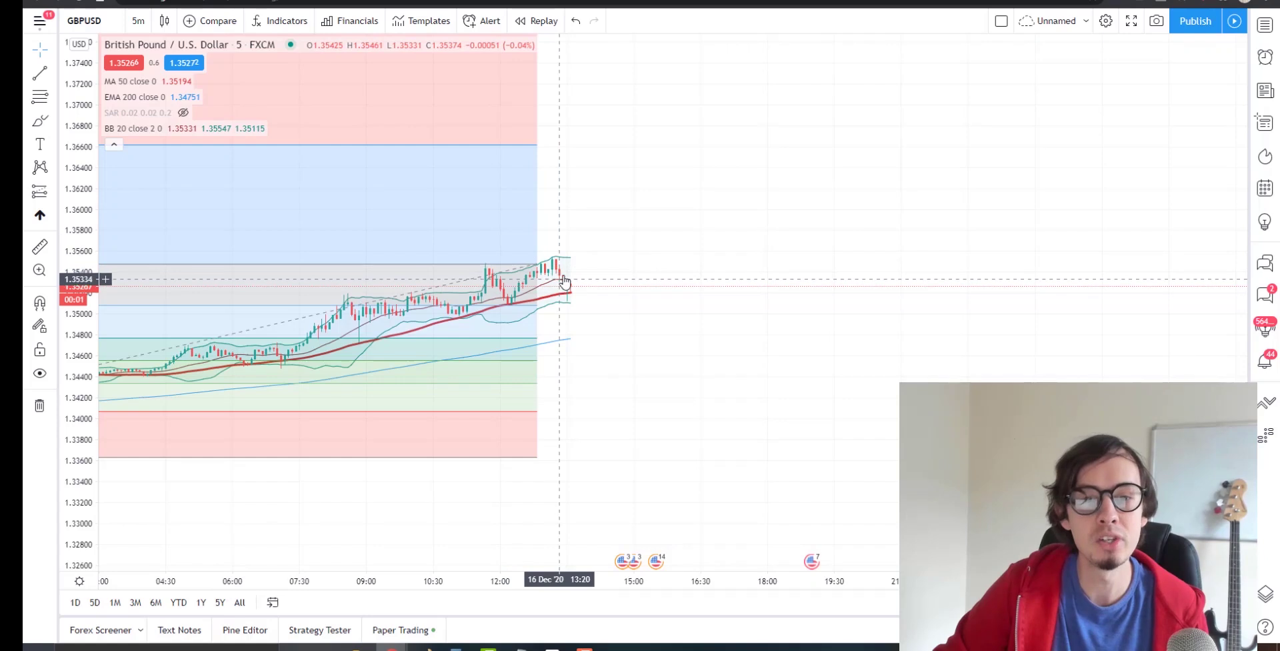
- Select the Brush tool on the GBPUSD 5-minute chart
left_click(39, 120)
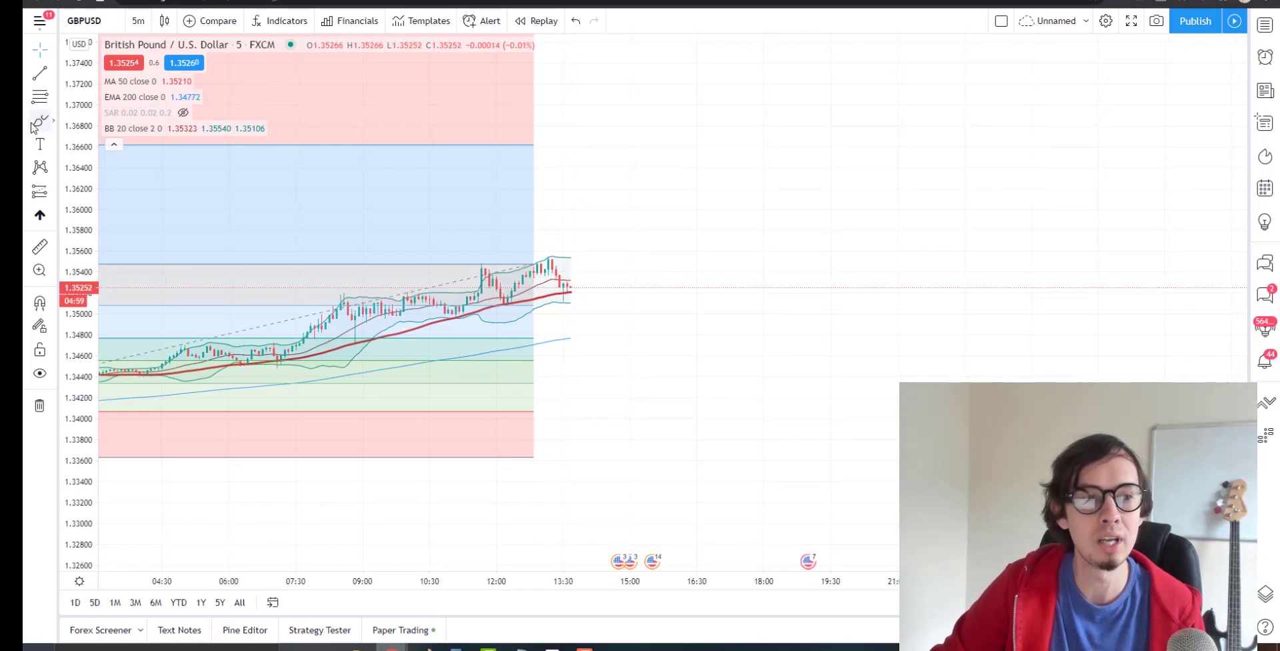
- Circle the latest candles in red and sketch a rising price path, undoing the last stroke
left_click_drag(550, 292, 682, 193)
left_click_drag(610, 226, 708, 162)
left_click_drag(741, 154, 714, 229)
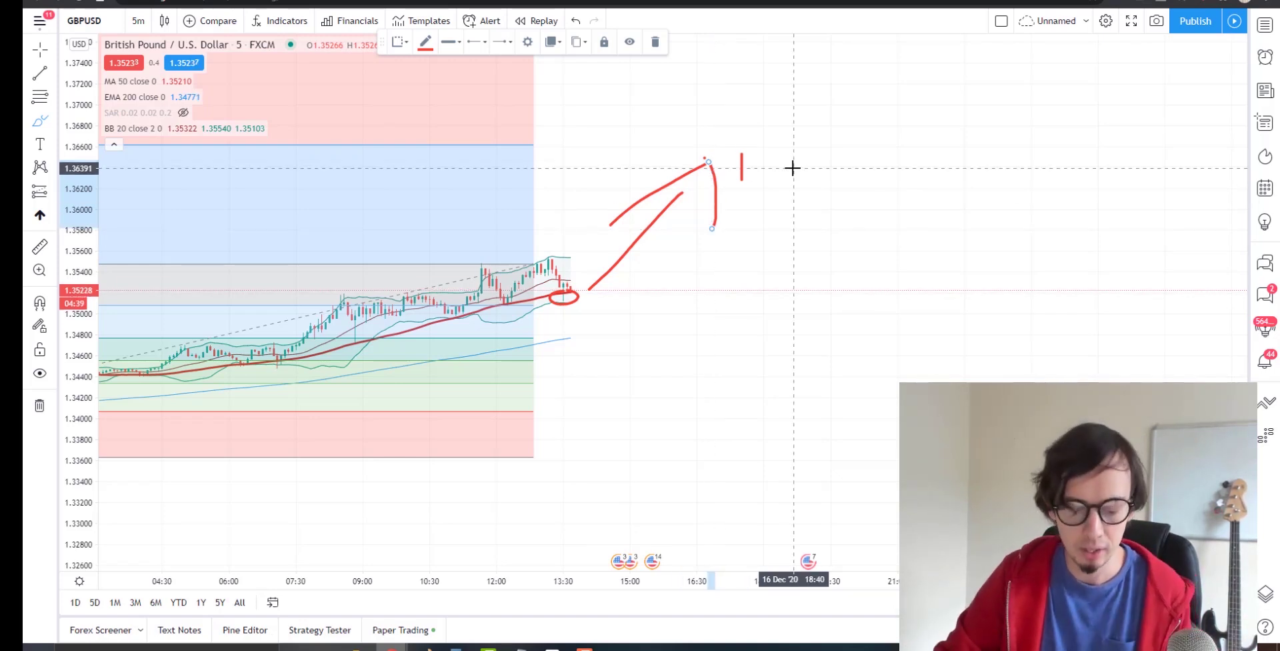
key("ctrl+z")
key("ctrl+z")
key("ctrl+z")
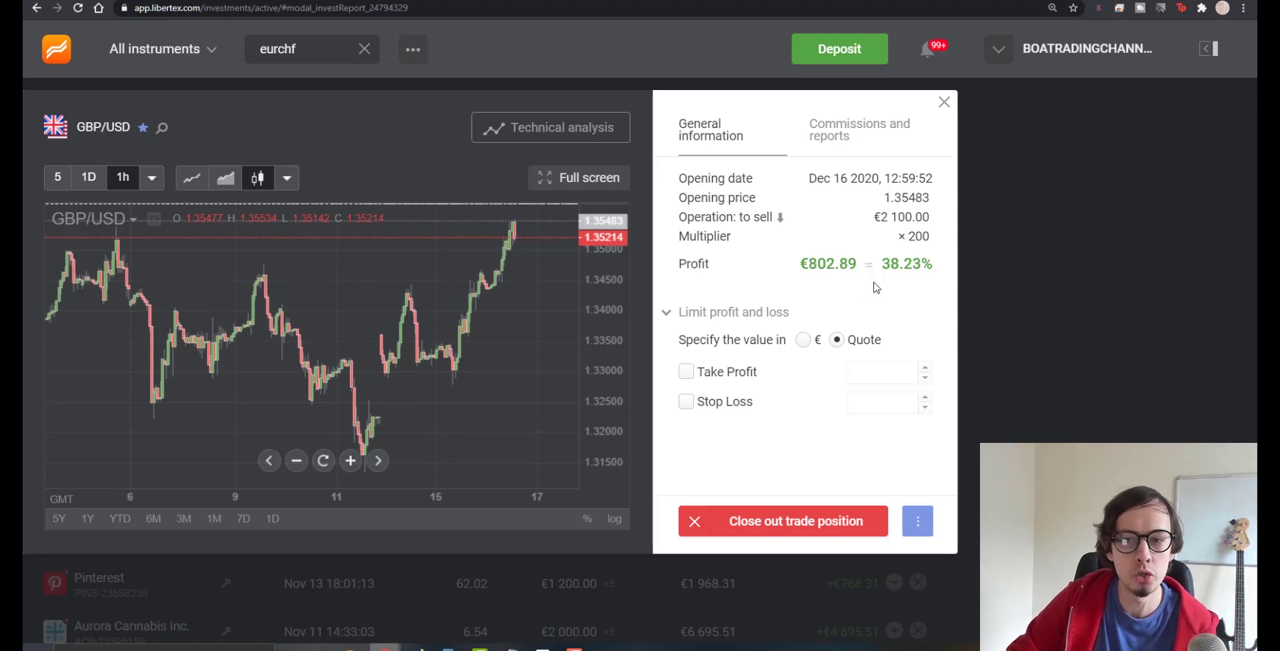
scroll(514, 353, "up", 2)
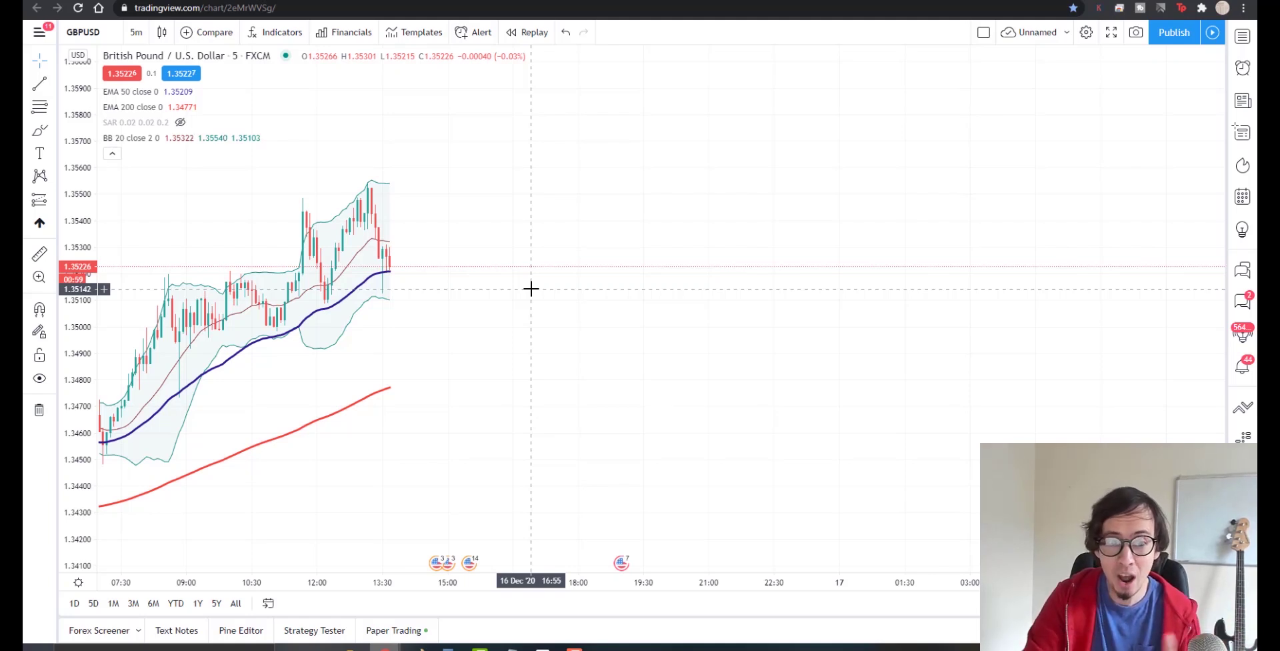
scroll(531, 288, "down", 2)
scroll(531, 288, "up", 4)
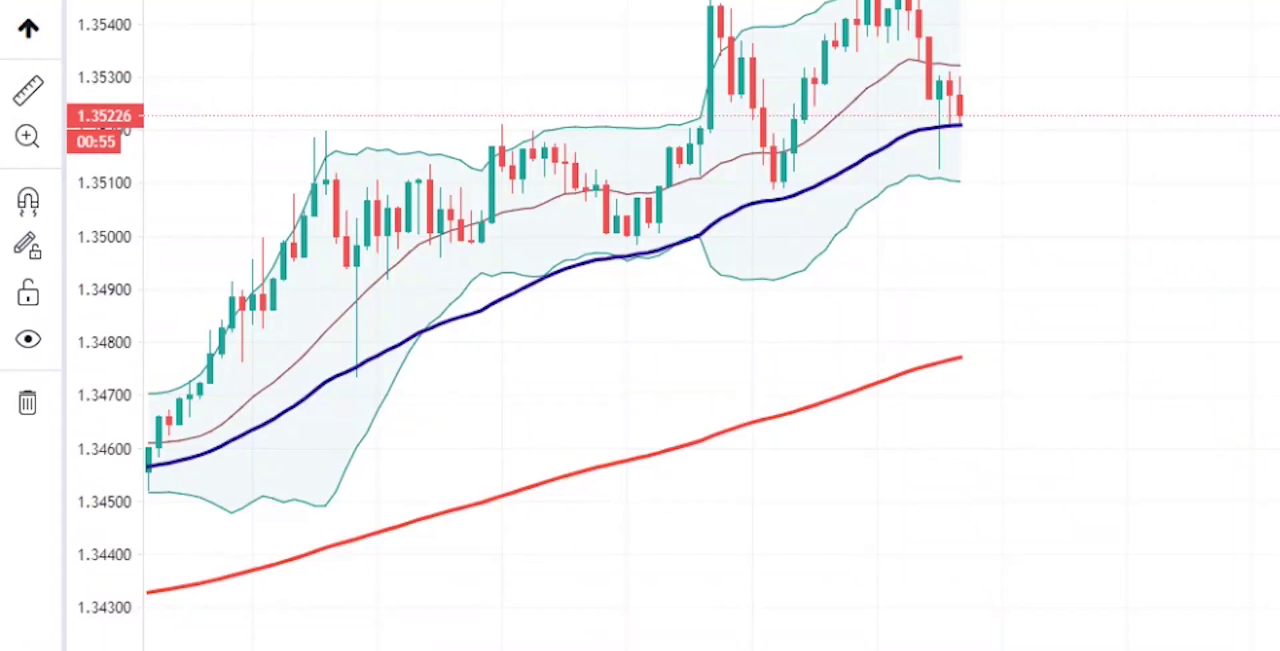
mouse_move(435, 296)
left_mouse_down()
mouse_move(294, 331)
mouse_move(454, 291)
left_mouse_up()
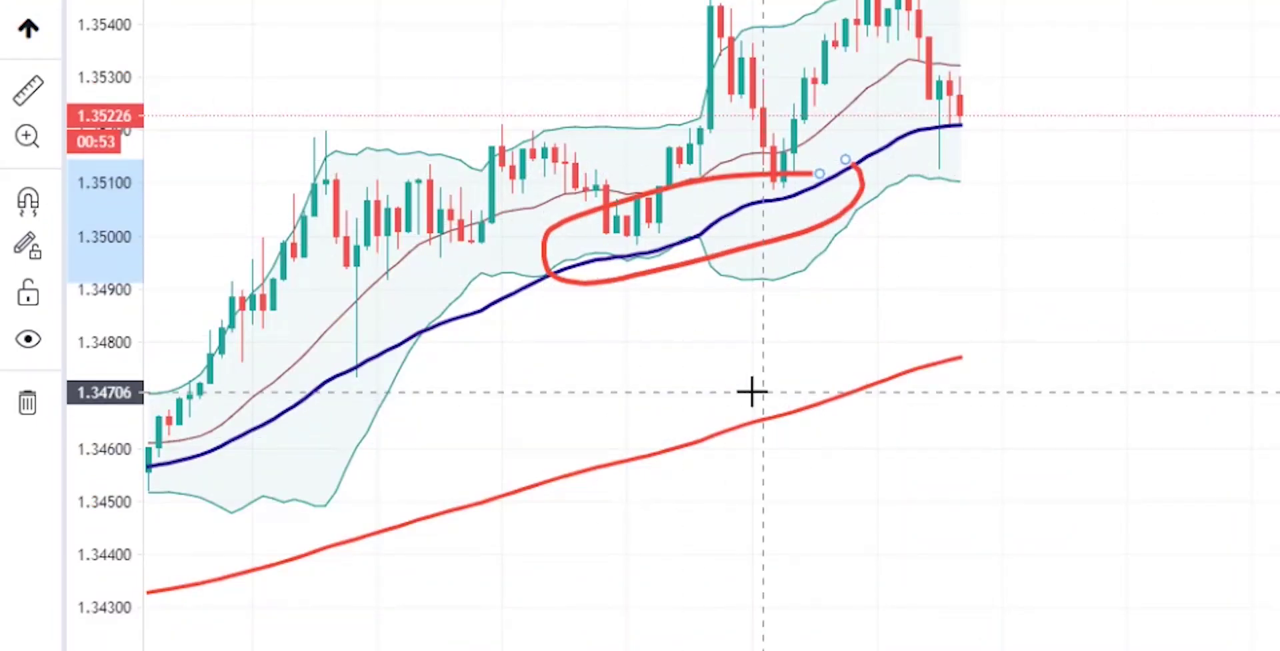
mouse_move(808, 371)
left_mouse_down()
mouse_move(657, 423)
mouse_move(808, 380)
left_mouse_up()
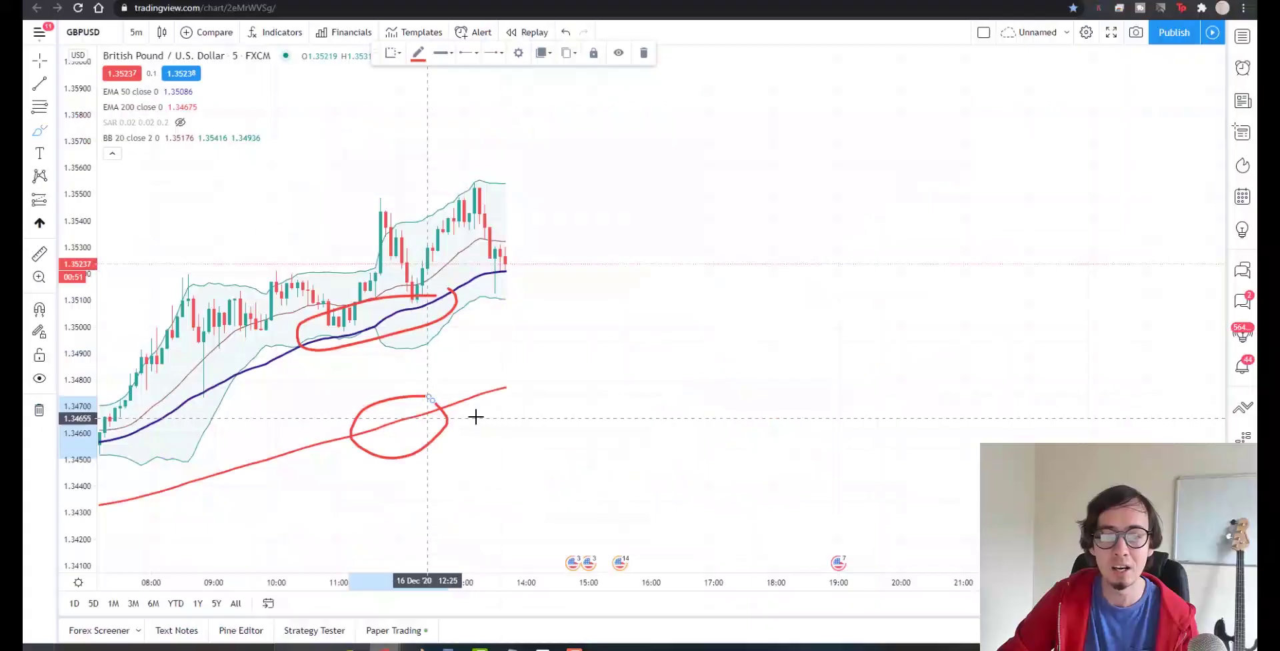
key("ctrl+z")
key("ctrl+z")
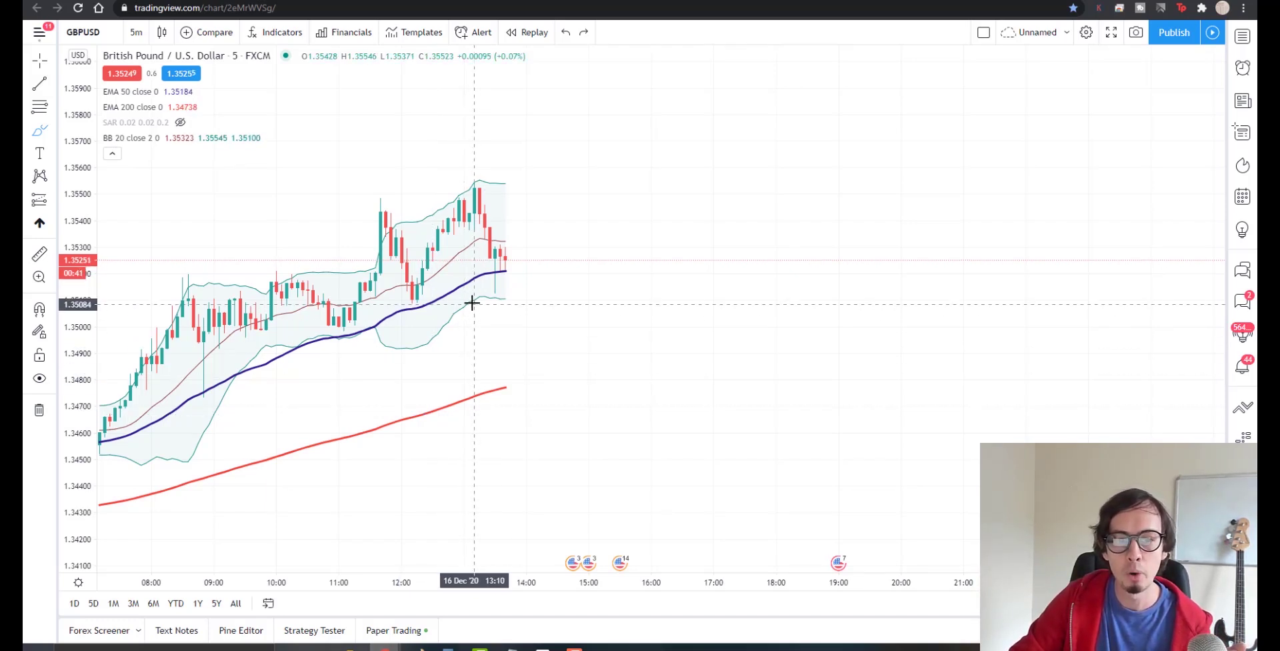
left_click_drag(553, 252, 589, 193)
left_click_drag(566, 203, 555, 240)
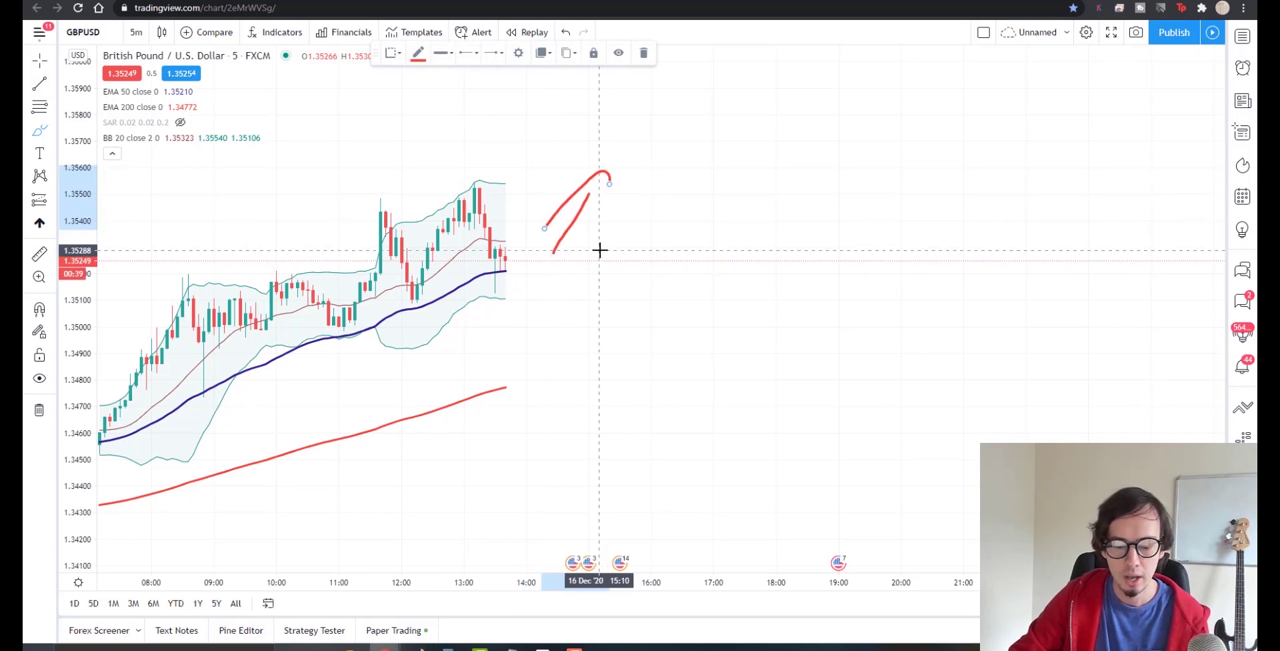
key("ctrl+z")
mouse_move(486, 377)
left_mouse_down()
mouse_move(489, 409)
mouse_move(522, 409)
mouse_move(485, 364)
left_mouse_up()
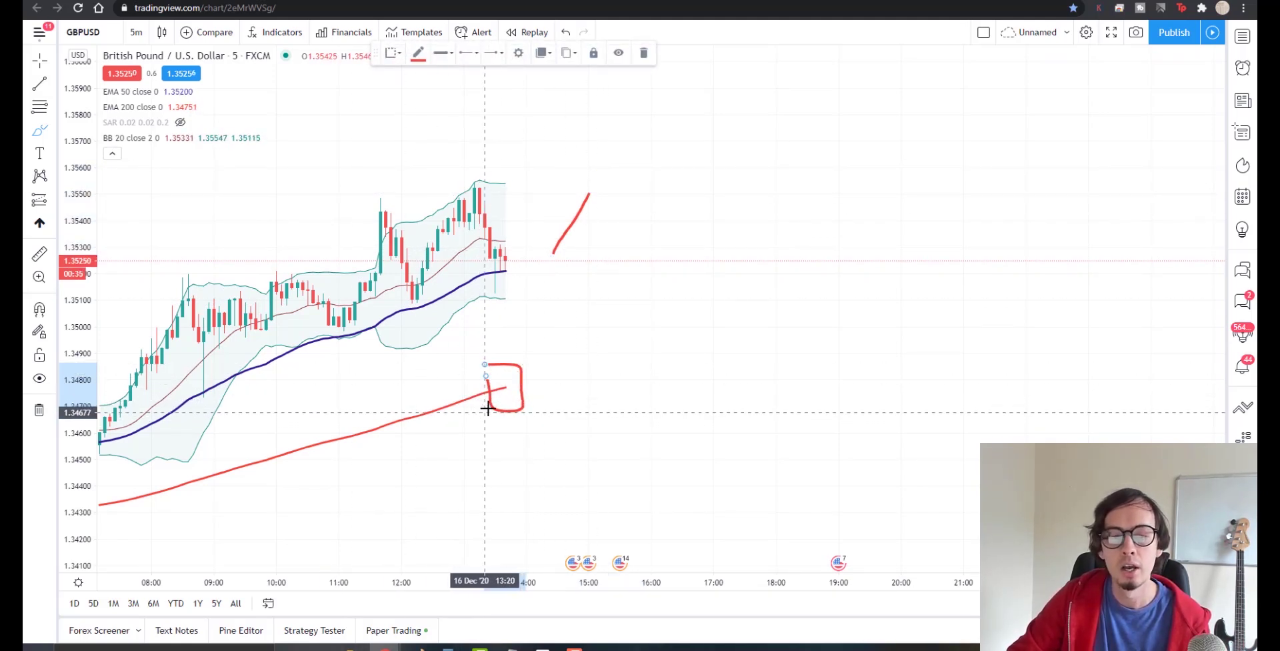
left_click_drag(378, 414, 567, 509)
left_click_drag(550, 479, 485, 508)
key("ctrl+z")
key("ctrl+z")
key("ctrl+z")
key("ctrl+z")
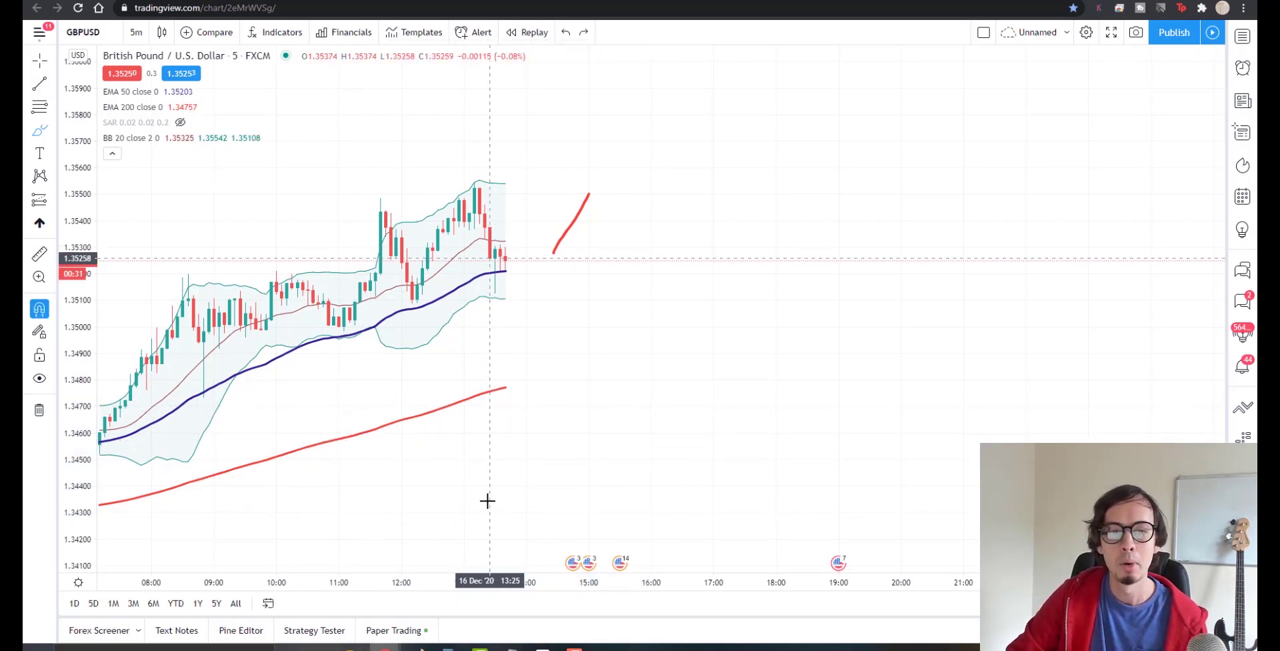
mouse_move(496, 273)
left_mouse_down()
mouse_move(476, 276)
mouse_move(496, 285)
mouse_move(512, 271)
left_mouse_up()
key("ctrl+z")
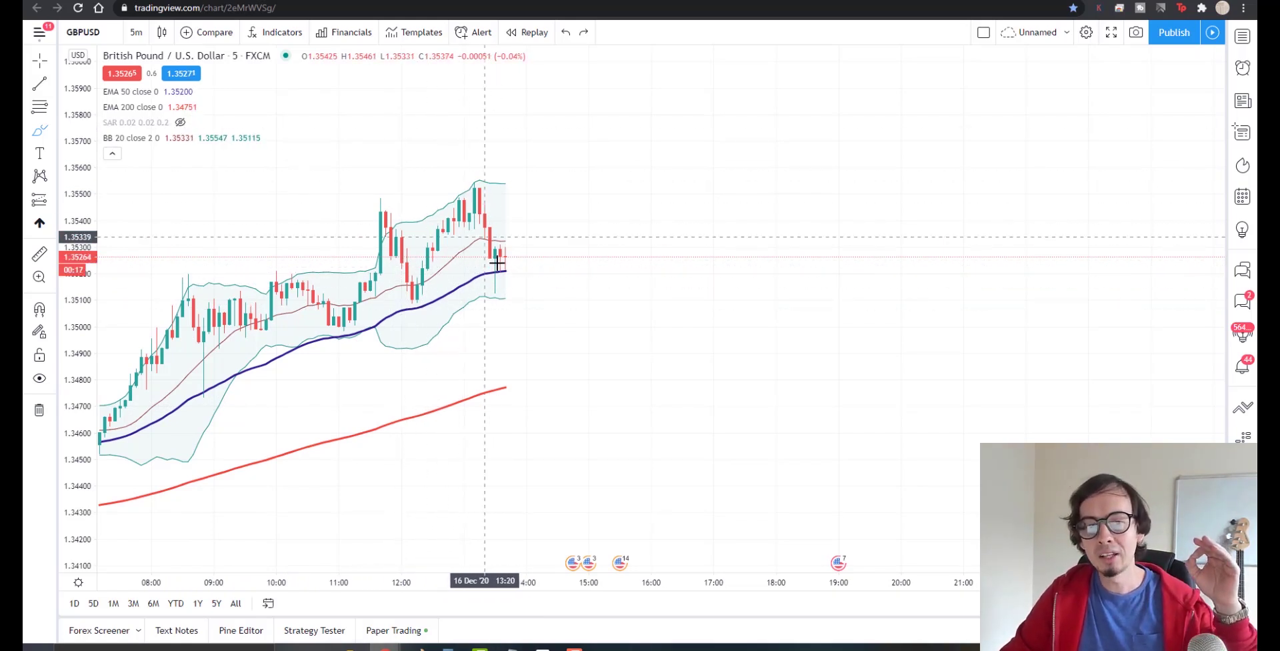
mouse_move(507, 265)
left_mouse_down()
mouse_move(554, 208)
mouse_move(571, 202)
mouse_move(573, 215)
left_mouse_up()
key("ctrl+z")
key("ctrl+z")
key("ctrl+z")
key("ctrl+z")
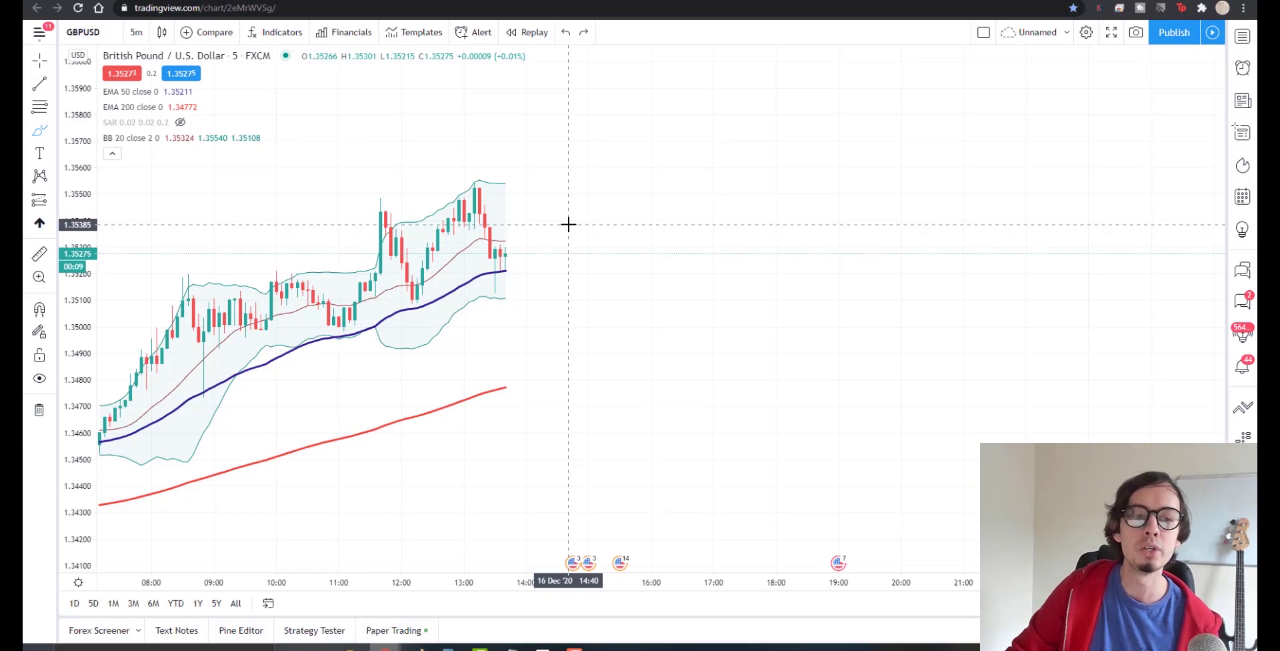
scroll(568, 224, "down", 1)
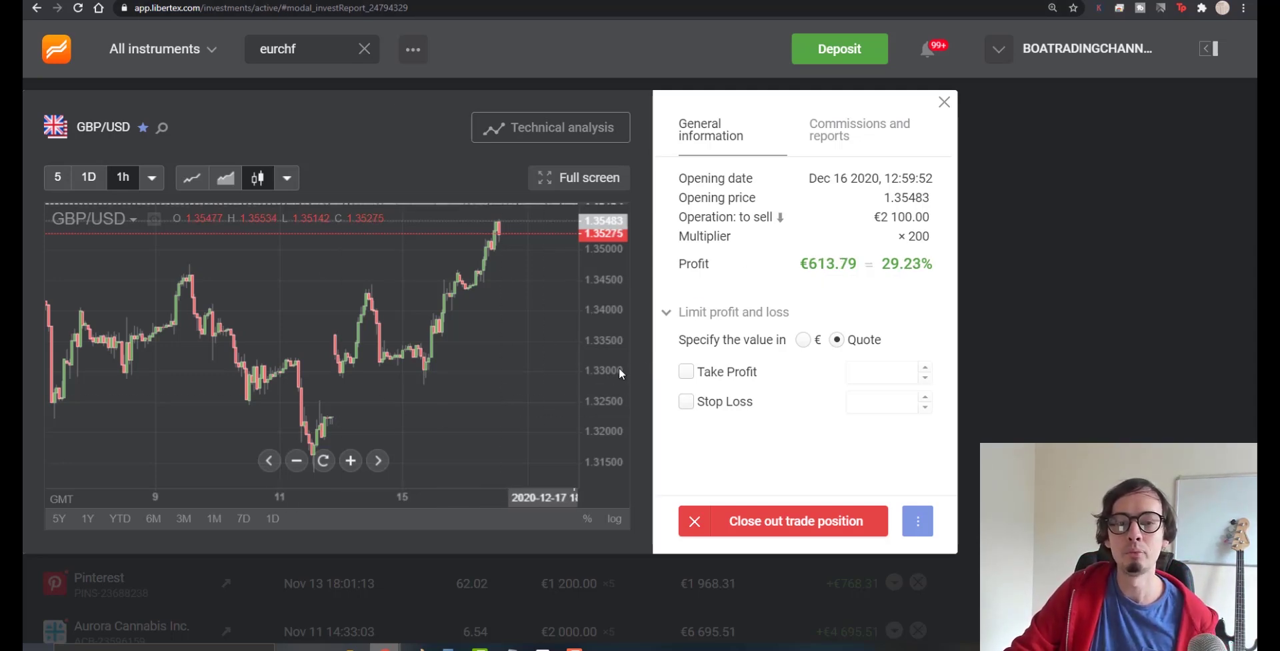
key("ctrl+Tab")
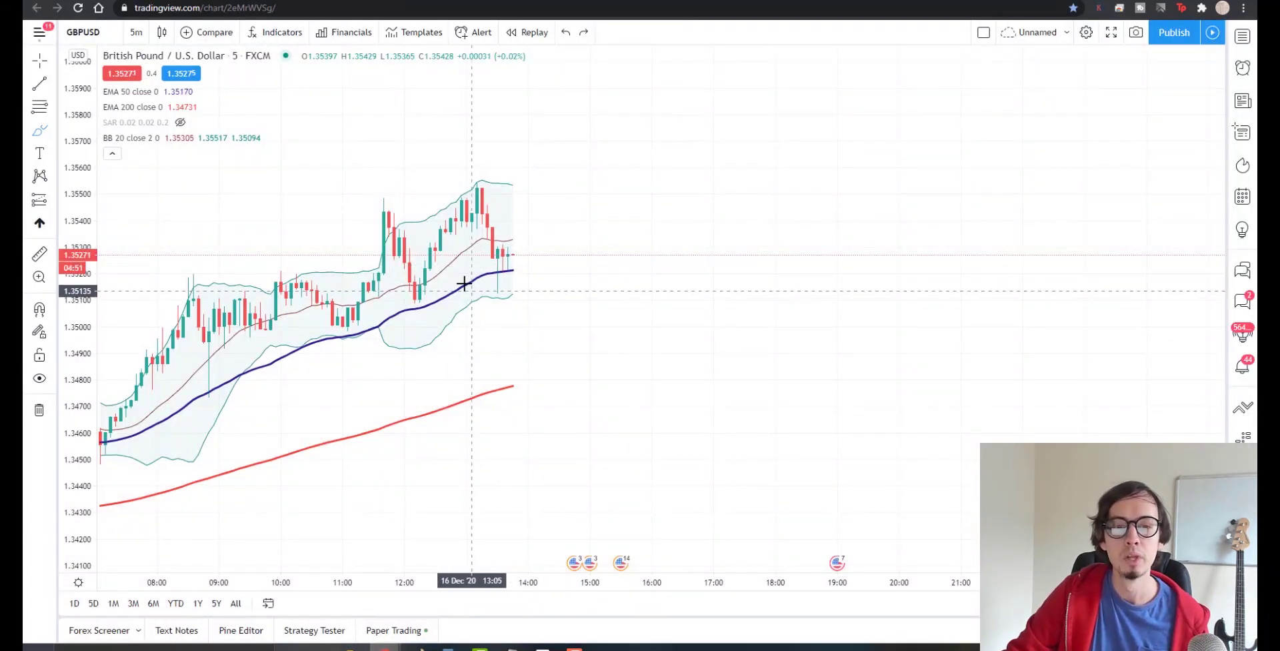
- Switch the chart to 4-hour candles and hide the EMA 50
left_click(136, 32)
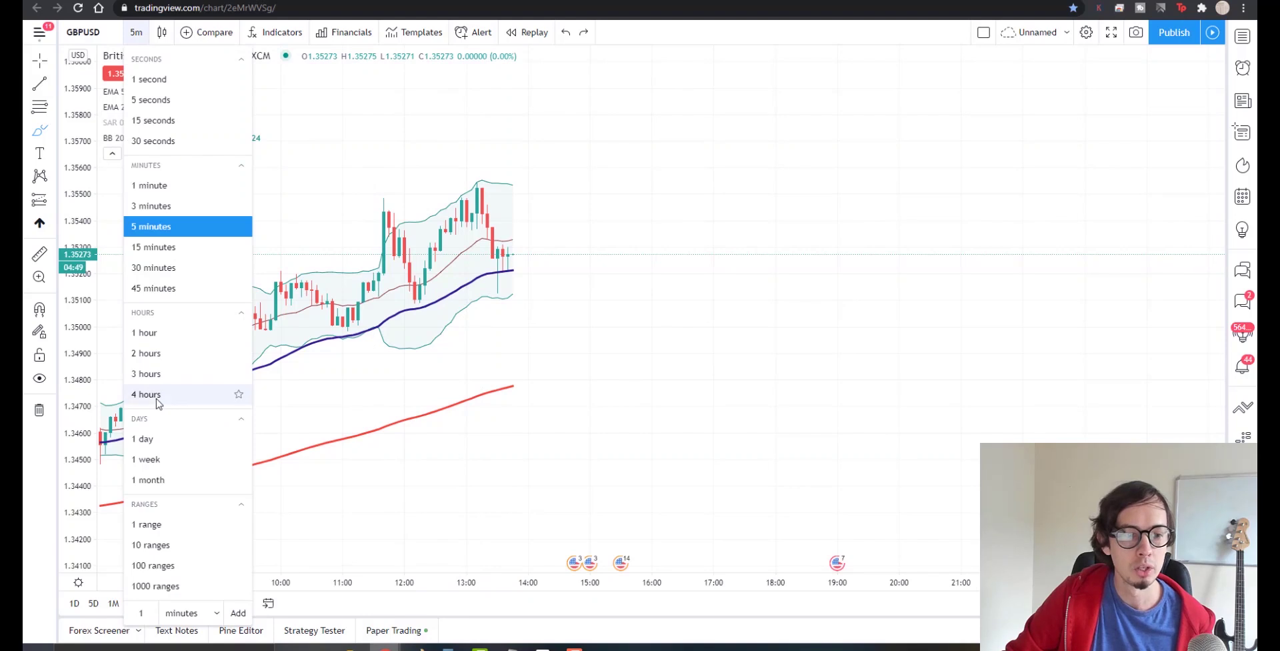
left_click(144, 394)
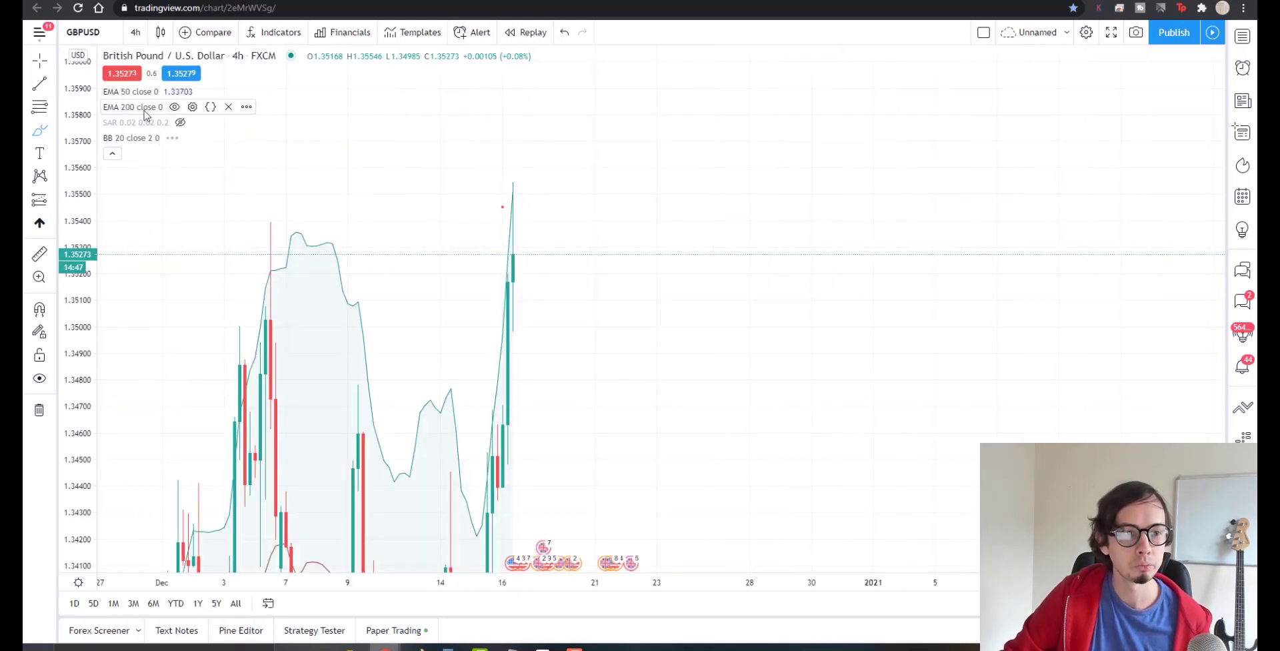
left_click(174, 92)
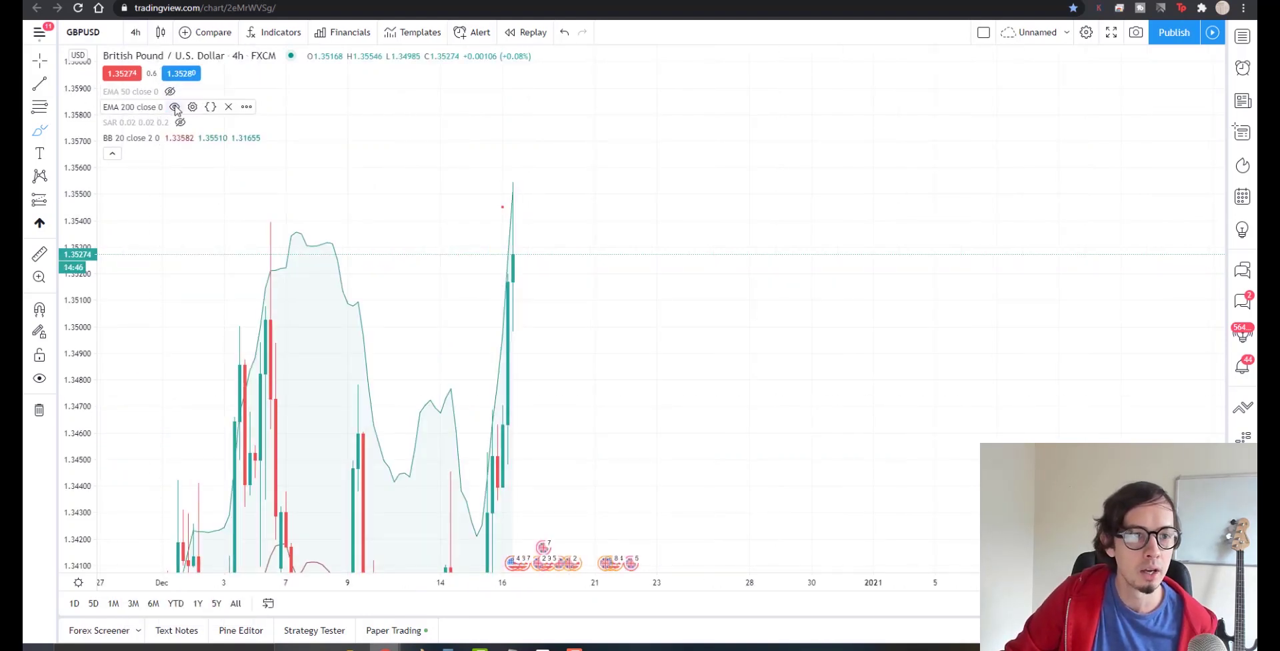
- Rescale the price axis so all 4-hour candles fit in view
left_click_drag(77, 209, 93, 490)
double_click(83, 220)
scroll(171, 248, "down", 3)
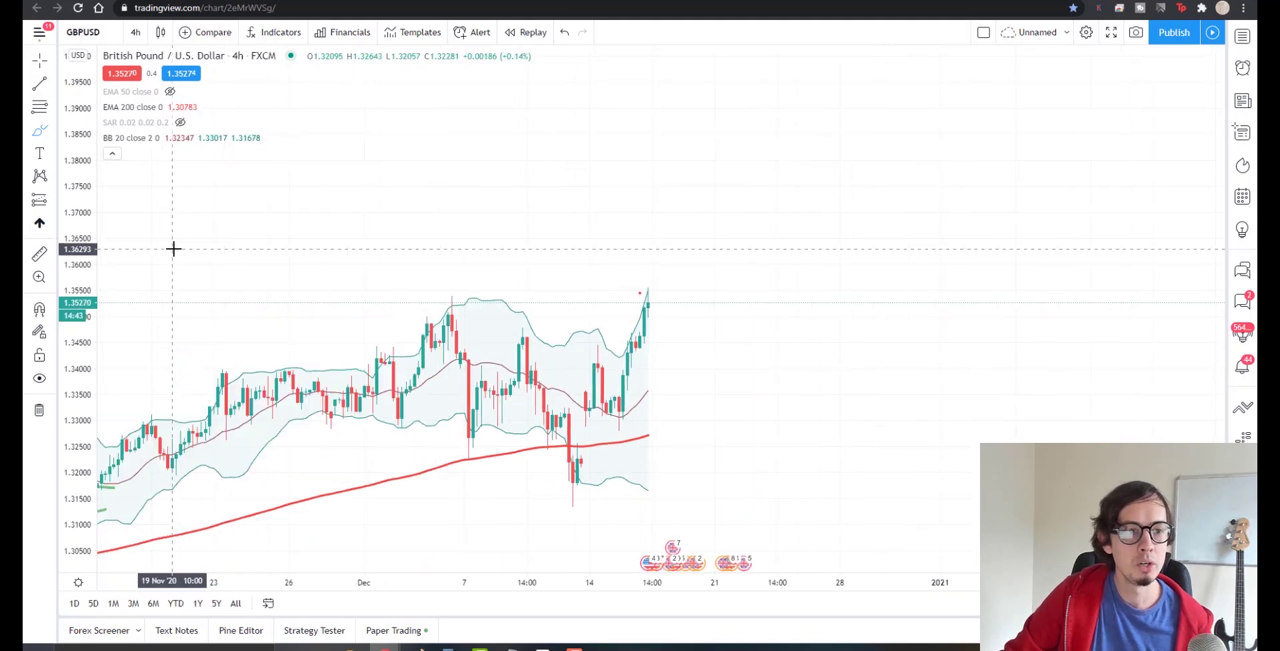
key("alt+t")
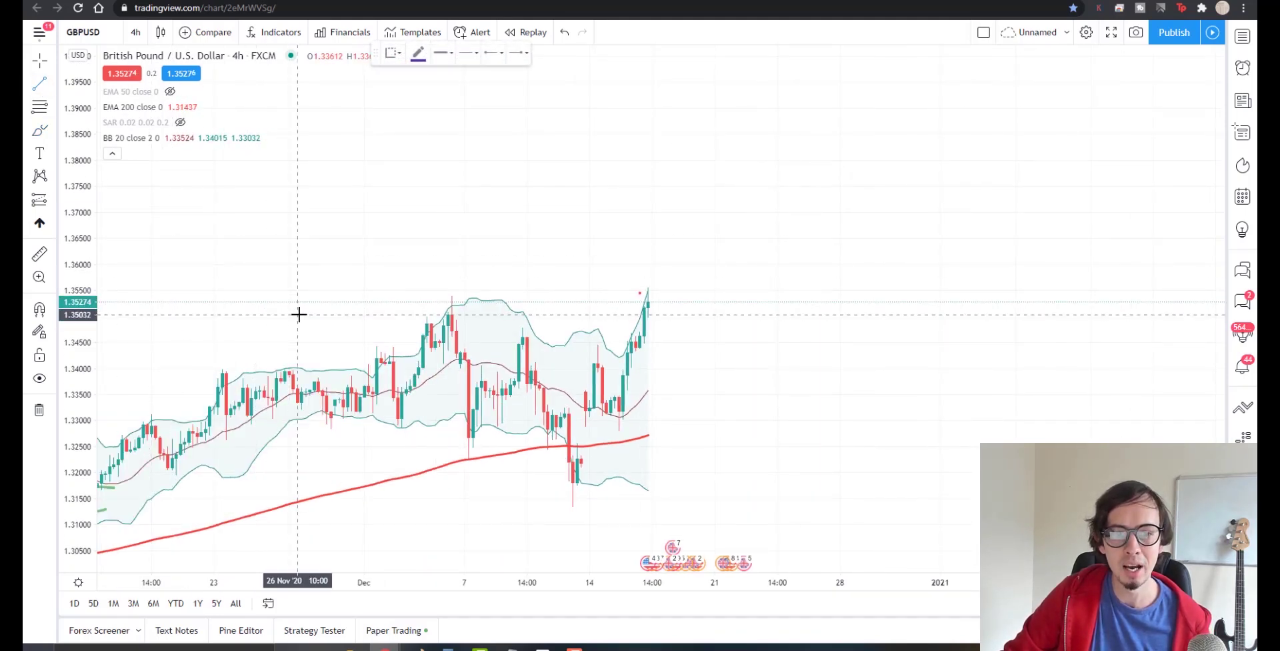
- Draw a purple horizontal resistance line near 1.3510 across the 4-hour chart
left_click(297, 314)
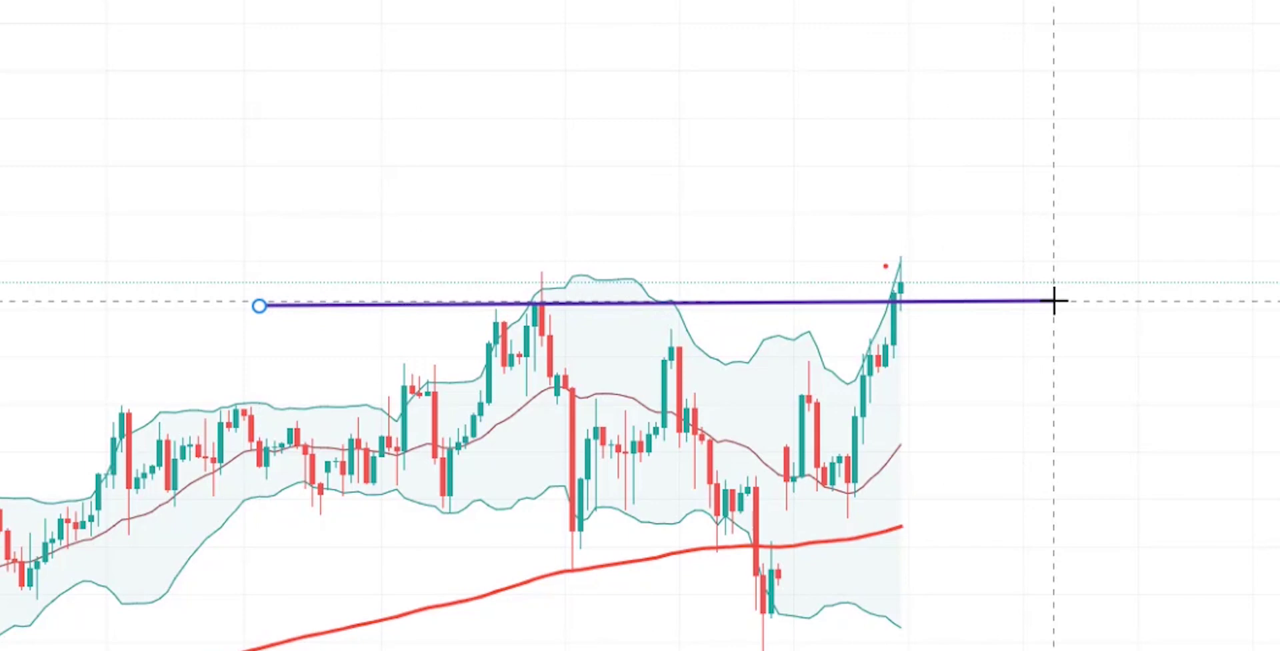
left_click(1053, 302)
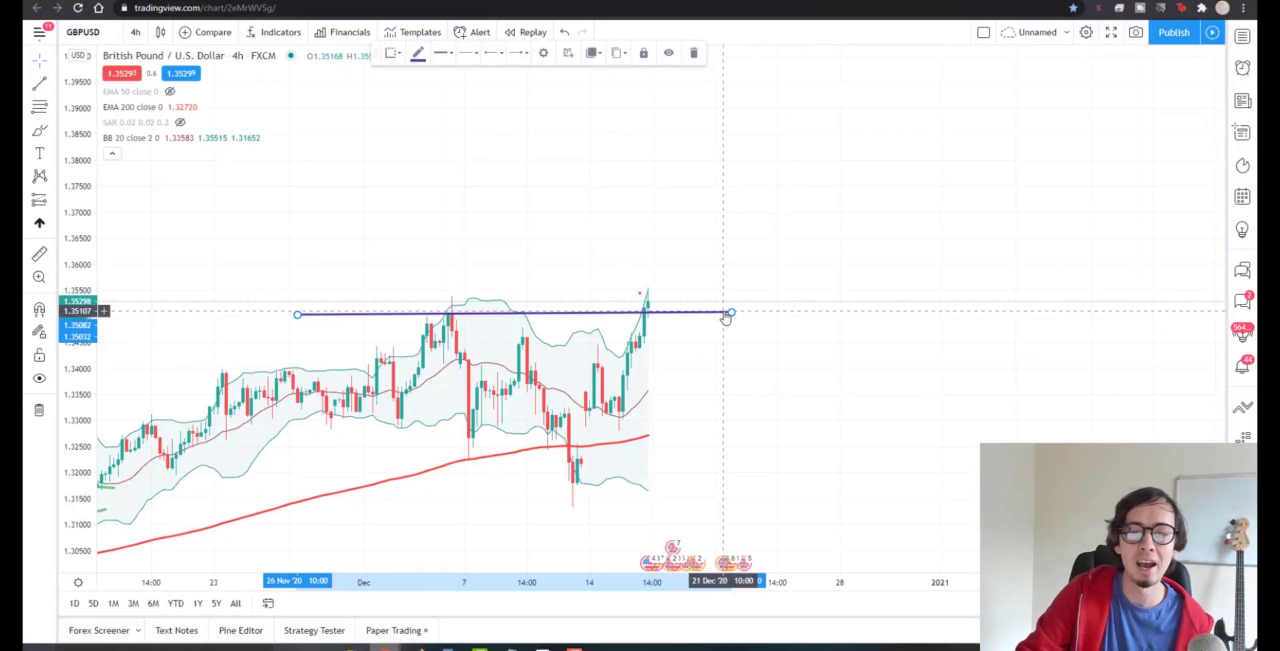
scroll(611, 280, "up", 2)
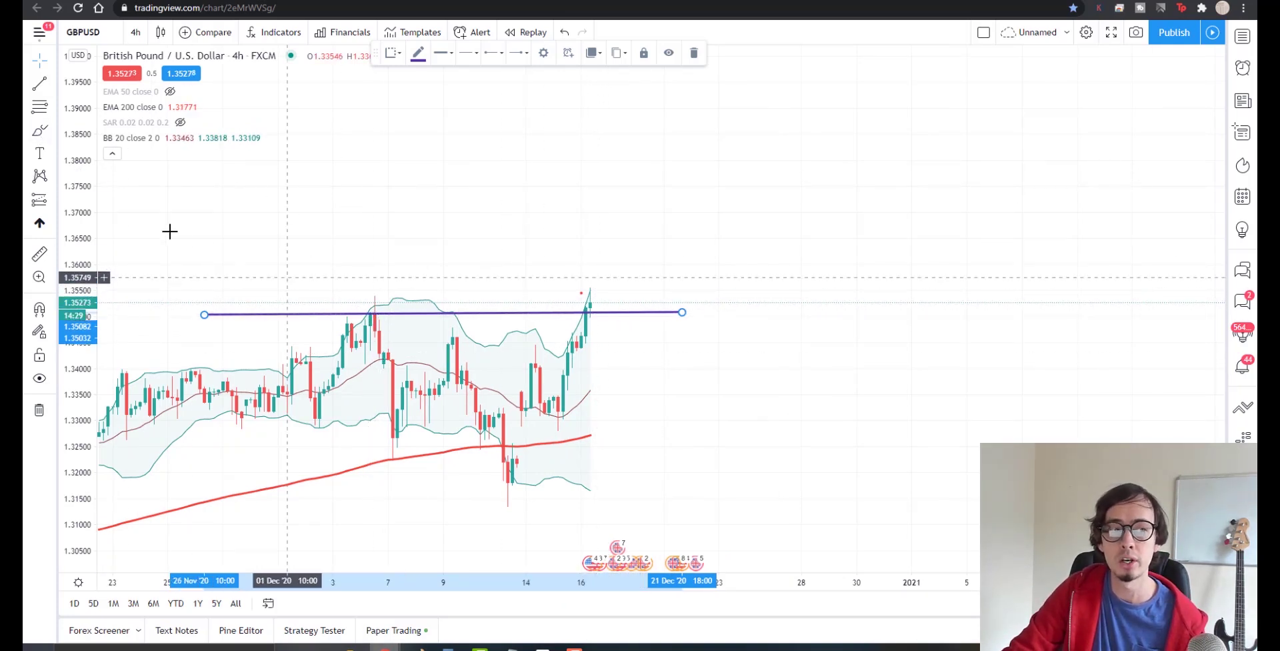
- Sketch red freehand ellipse, X and price-path strokes, then undo and delete them all
left_click(39, 130)
left_click_drag(367, 305, 382, 313)
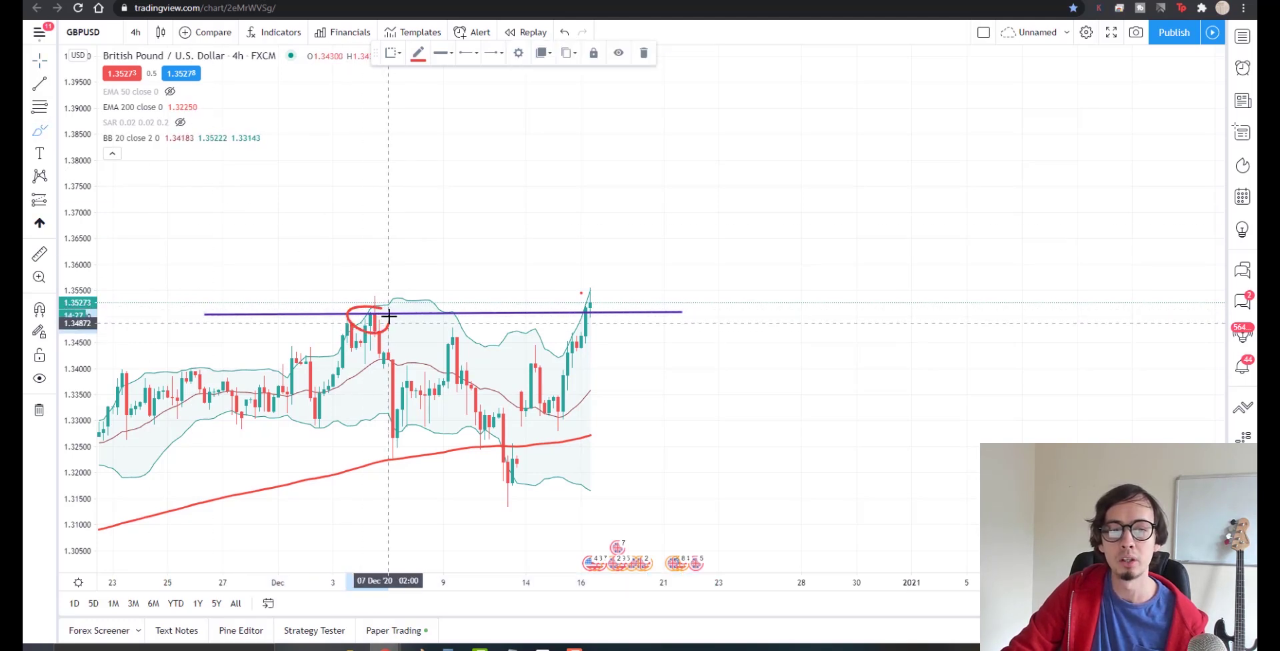
key("ctrl+z")
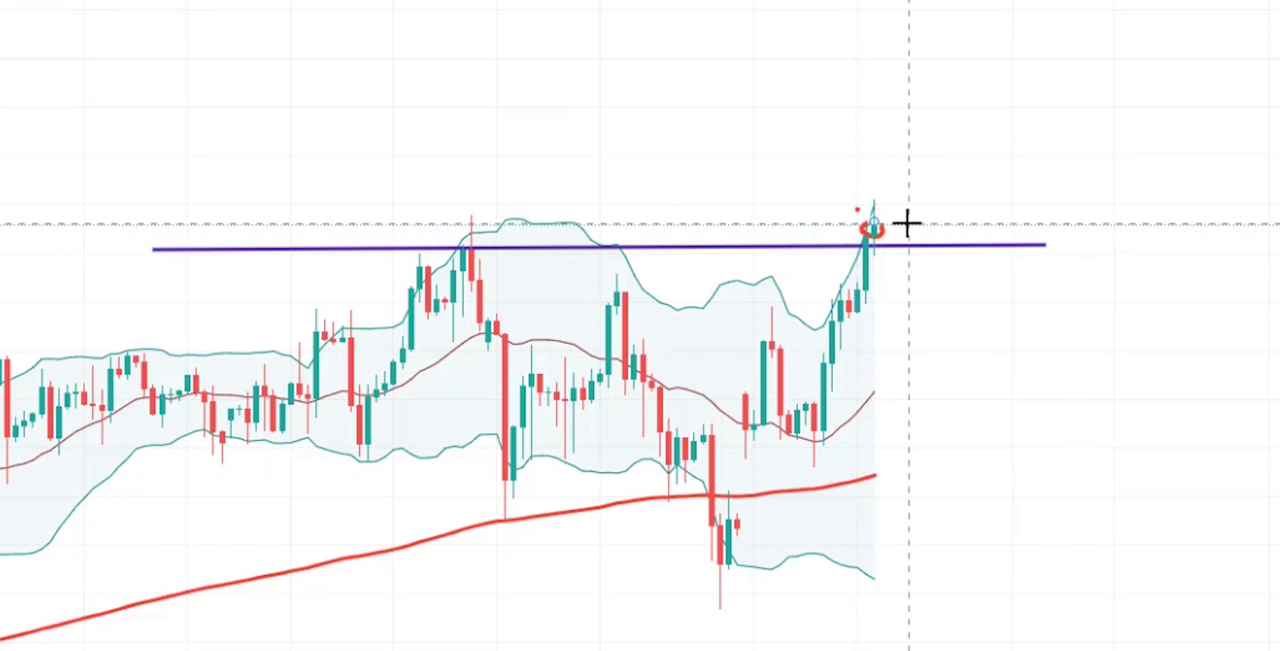
mouse_move(935, 221)
left_mouse_down()
mouse_move(970, 270)
mouse_move(910, 276)
left_mouse_up()
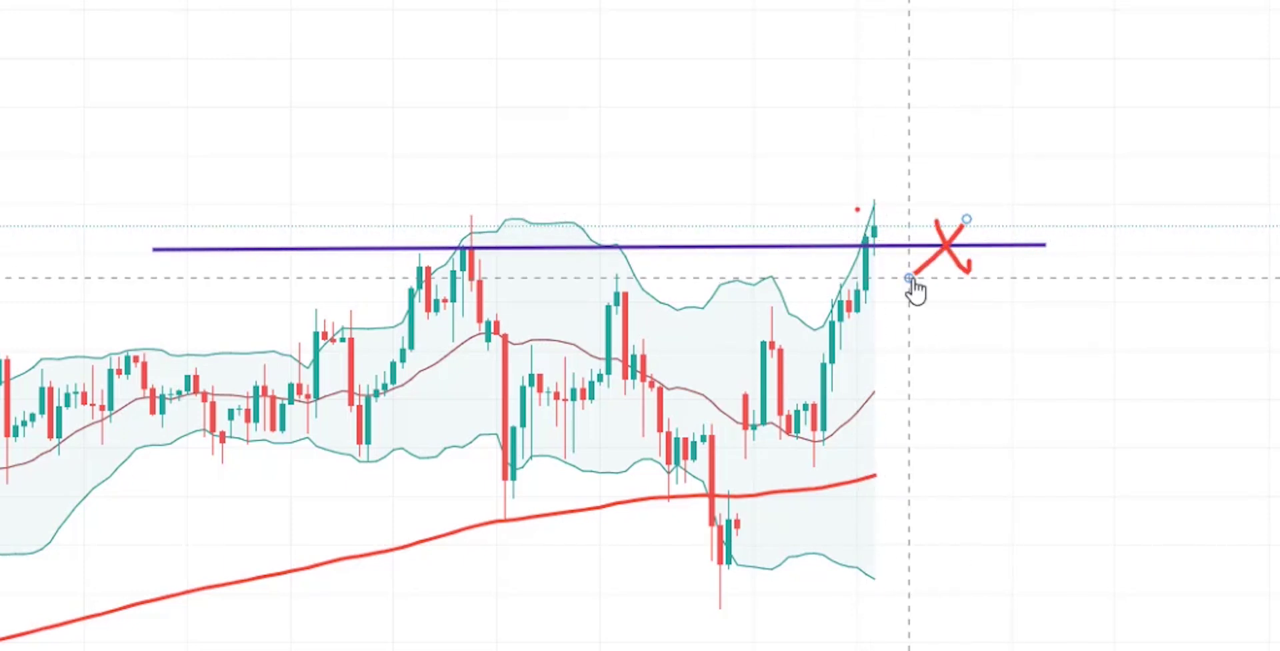
key("Delete")
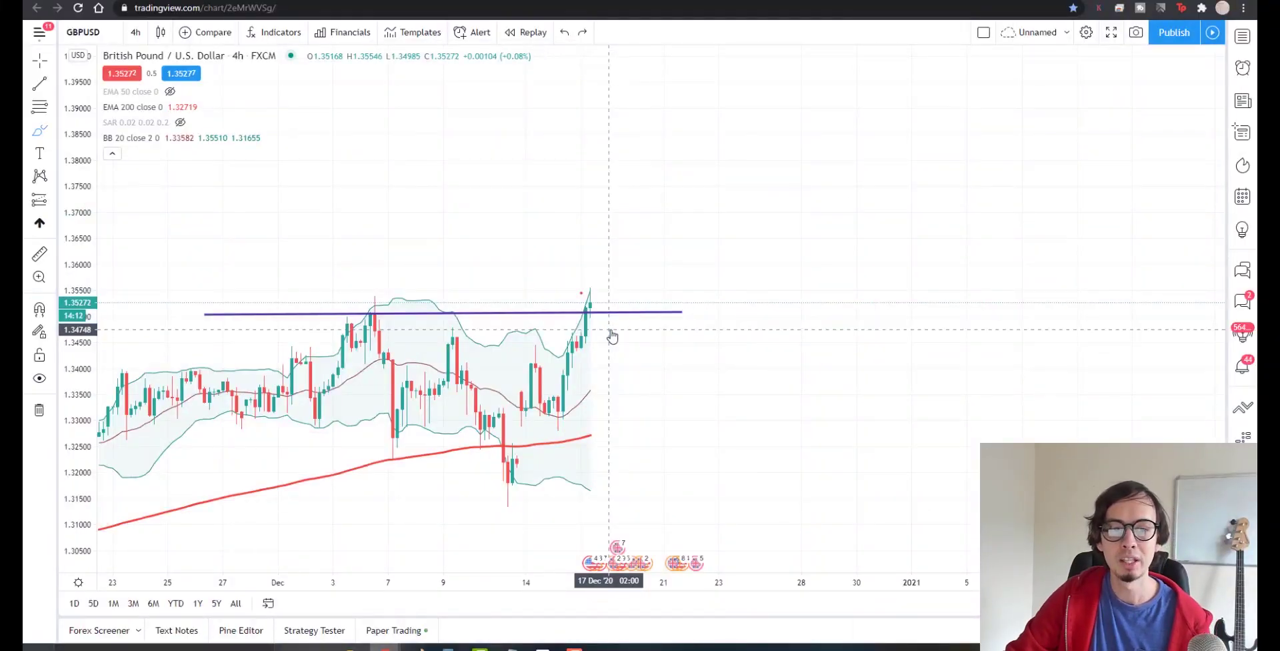
mouse_move(622, 288)
left_mouse_down()
mouse_move(669, 198)
mouse_move(718, 198)
left_mouse_up()
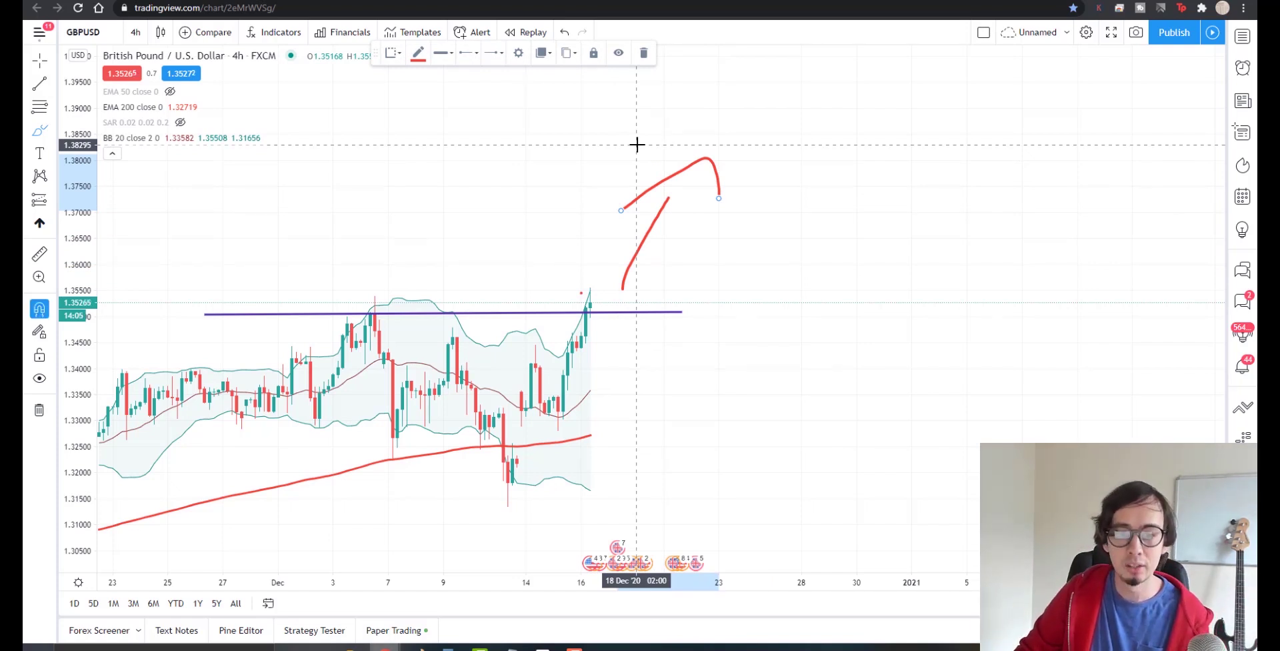
key("ctrl+z")
key("ctrl+z")
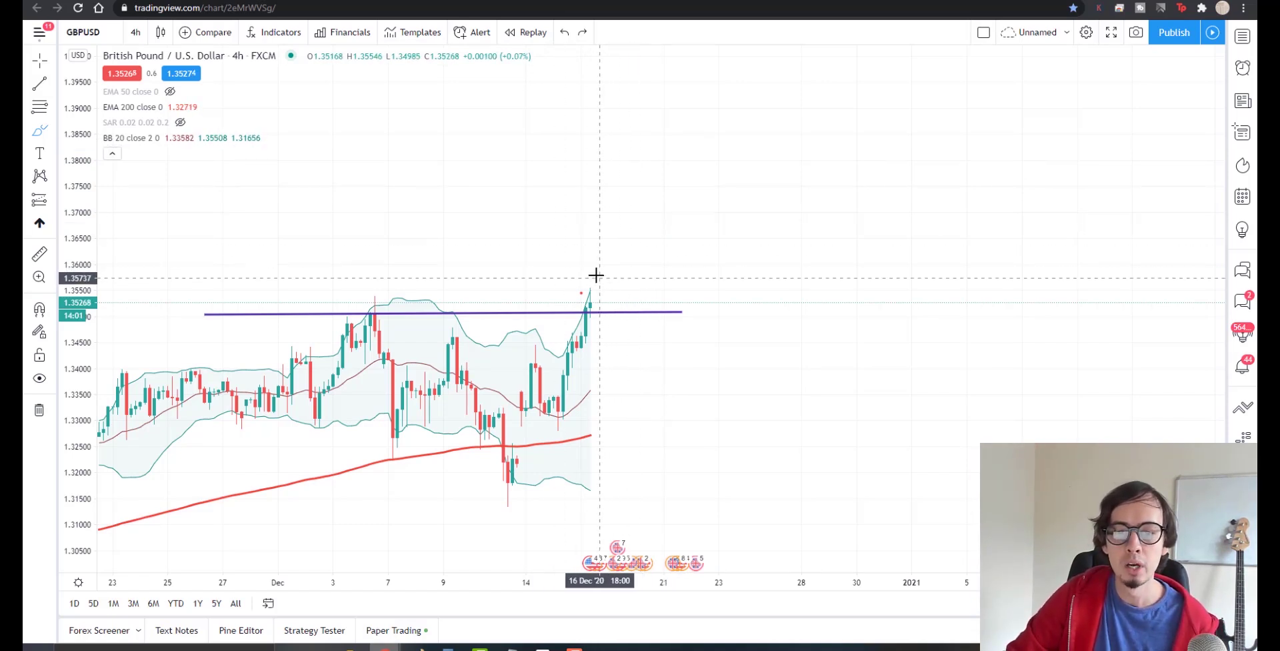
left_click_drag(585, 272, 637, 255)
key("ctrl+z")
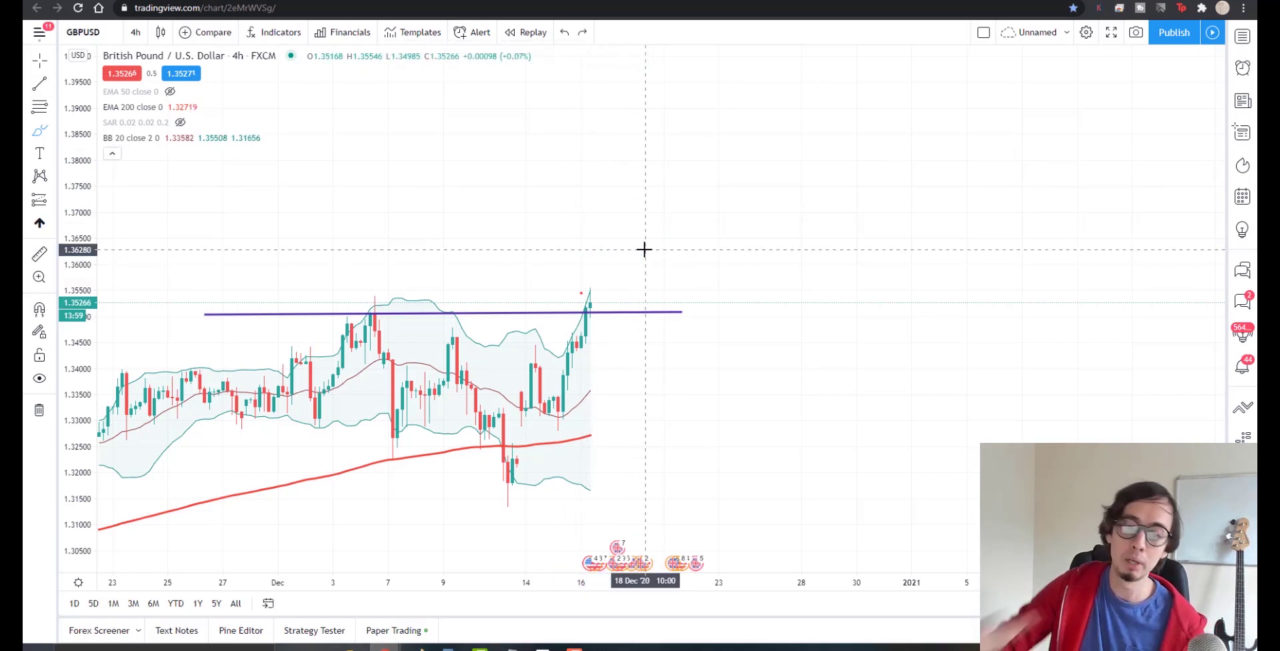
scroll(641, 249, "down", 5)
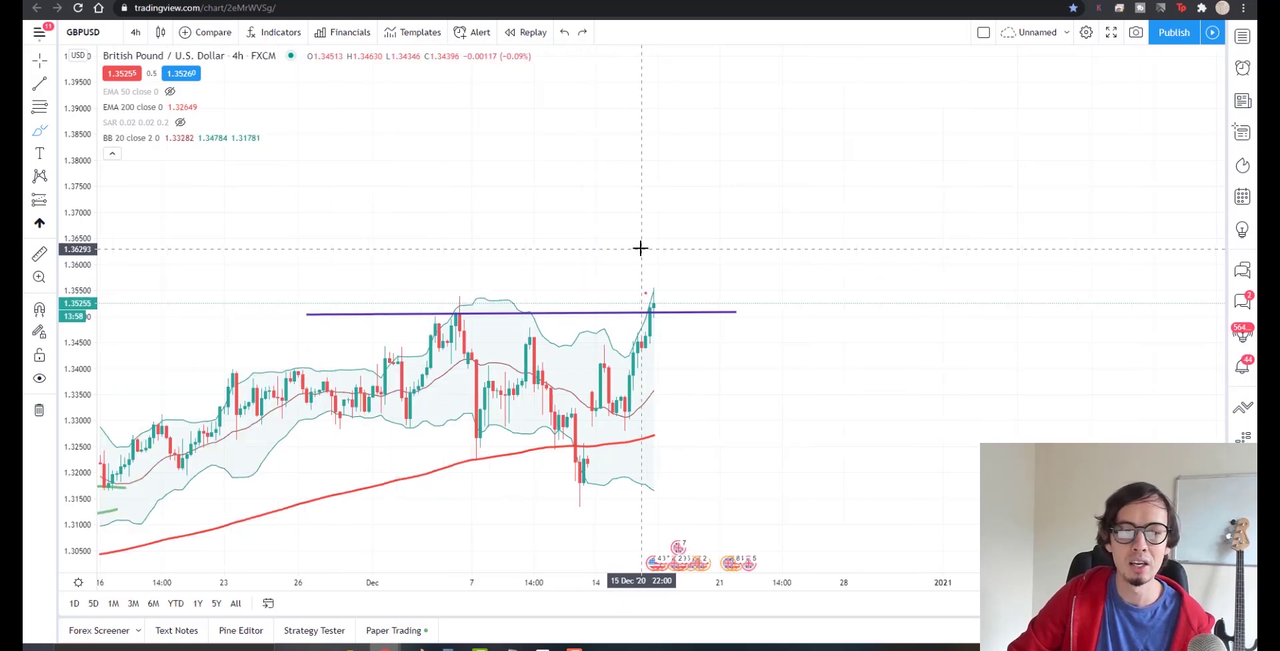
- Switch the chart to daily candles and select the purple resistance line
left_click(135, 32)
left_click(160, 442)
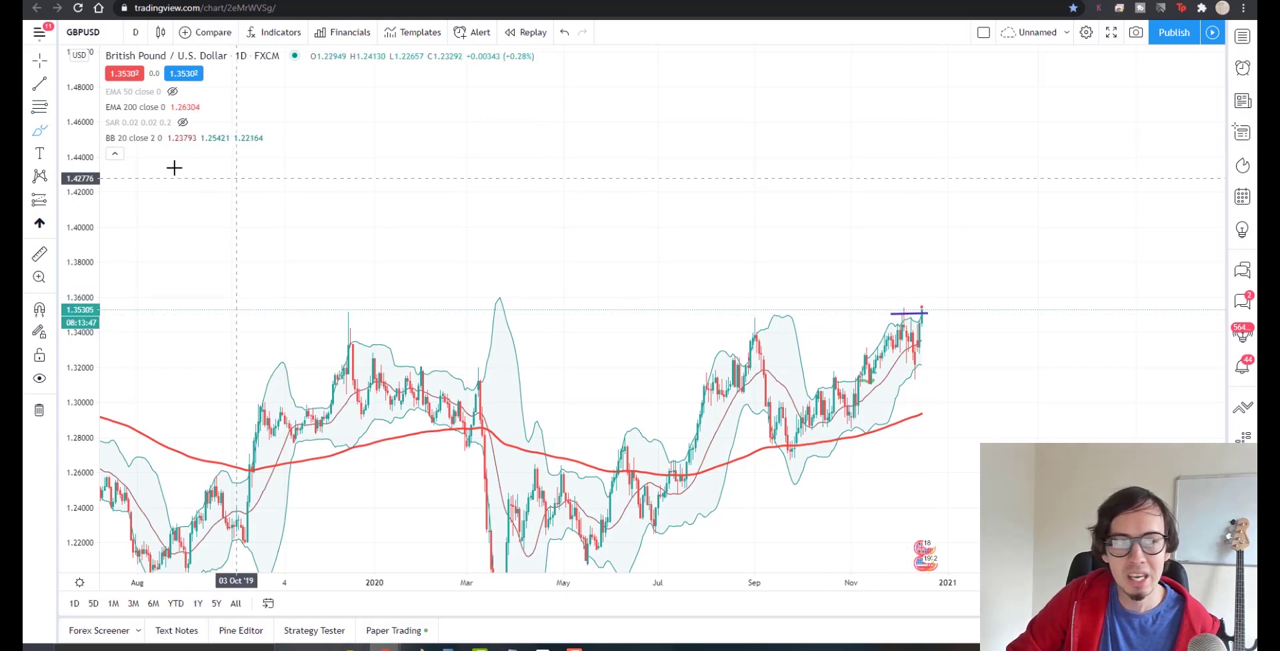
left_click(917, 312)
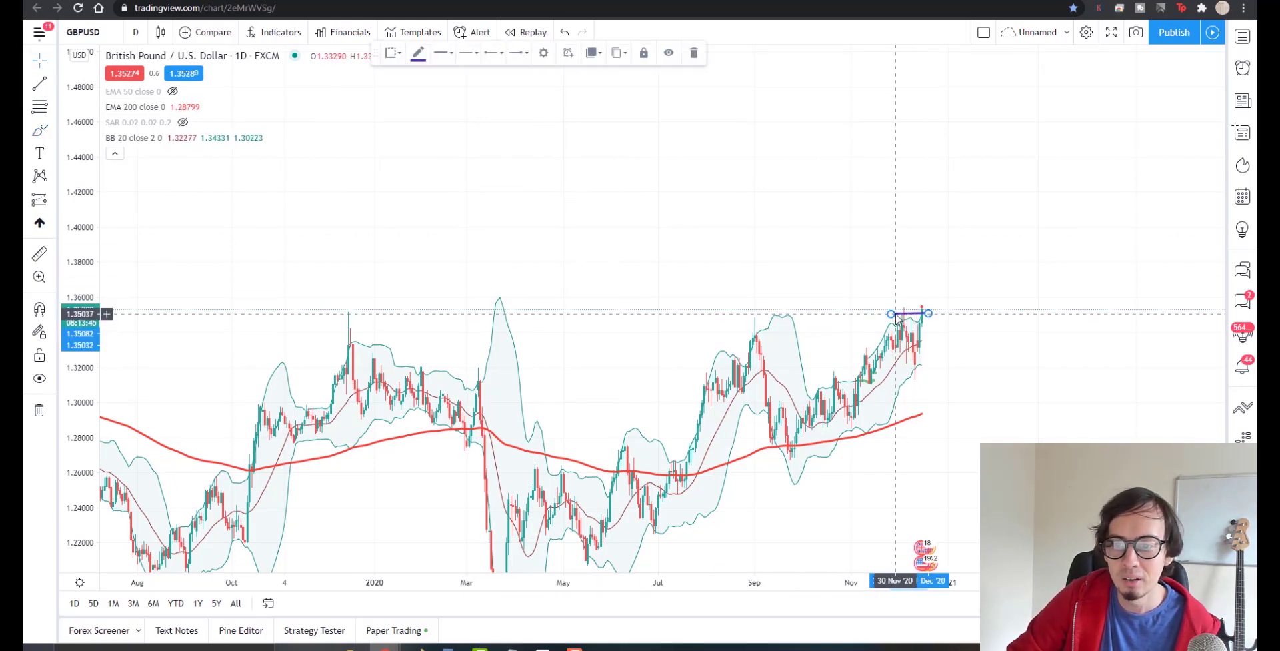
- Extend the resistance line back to late 2019 and circle the December 2019 high in red
left_click_drag(893, 318, 300, 313)
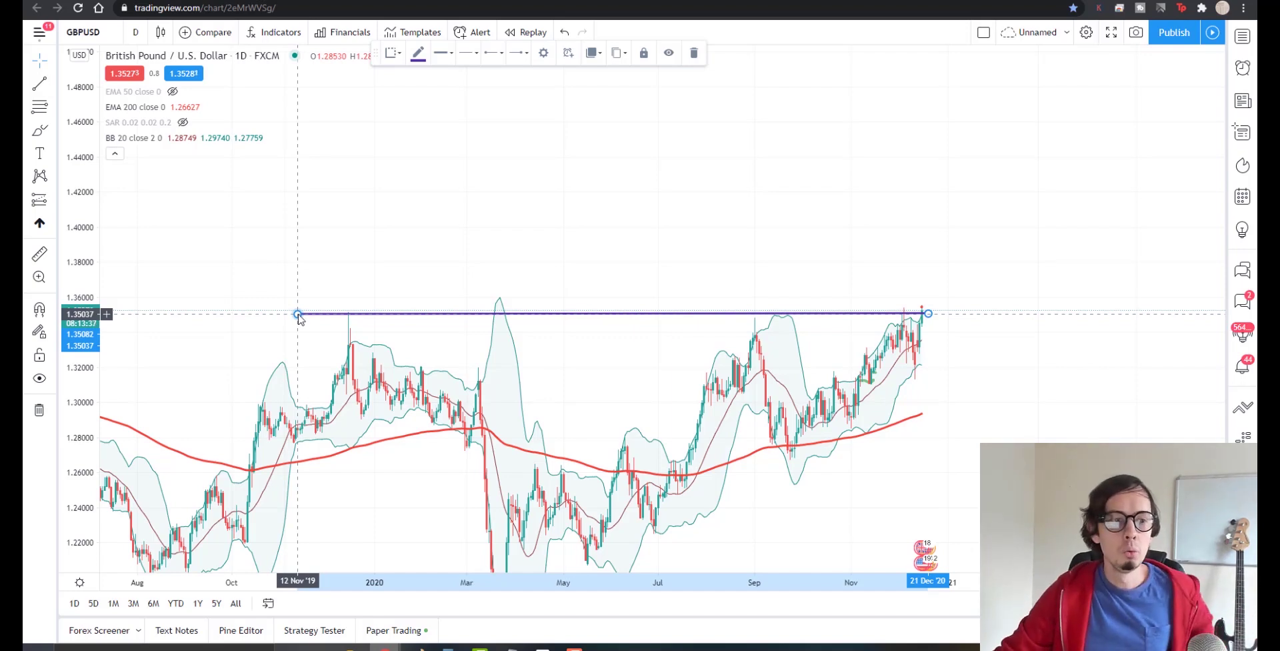
left_click(39, 135)
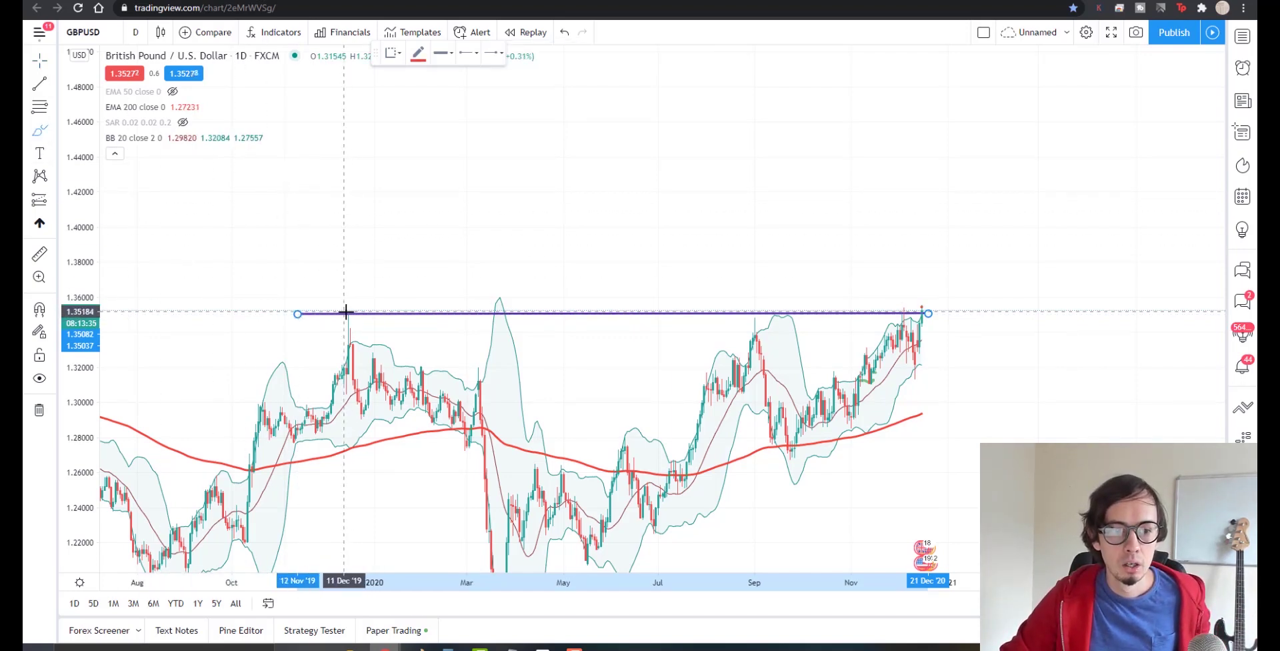
mouse_move(346, 311)
left_mouse_down()
mouse_move(314, 305)
mouse_move(352, 302)
left_mouse_up()
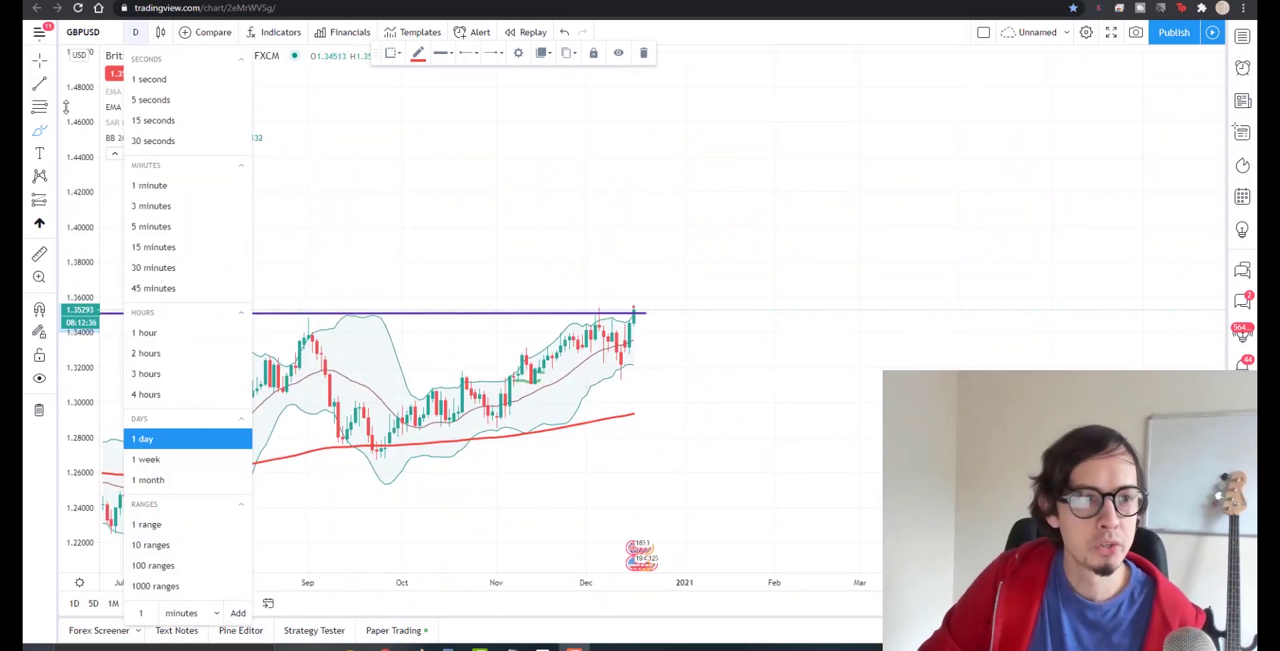
key("Escape")
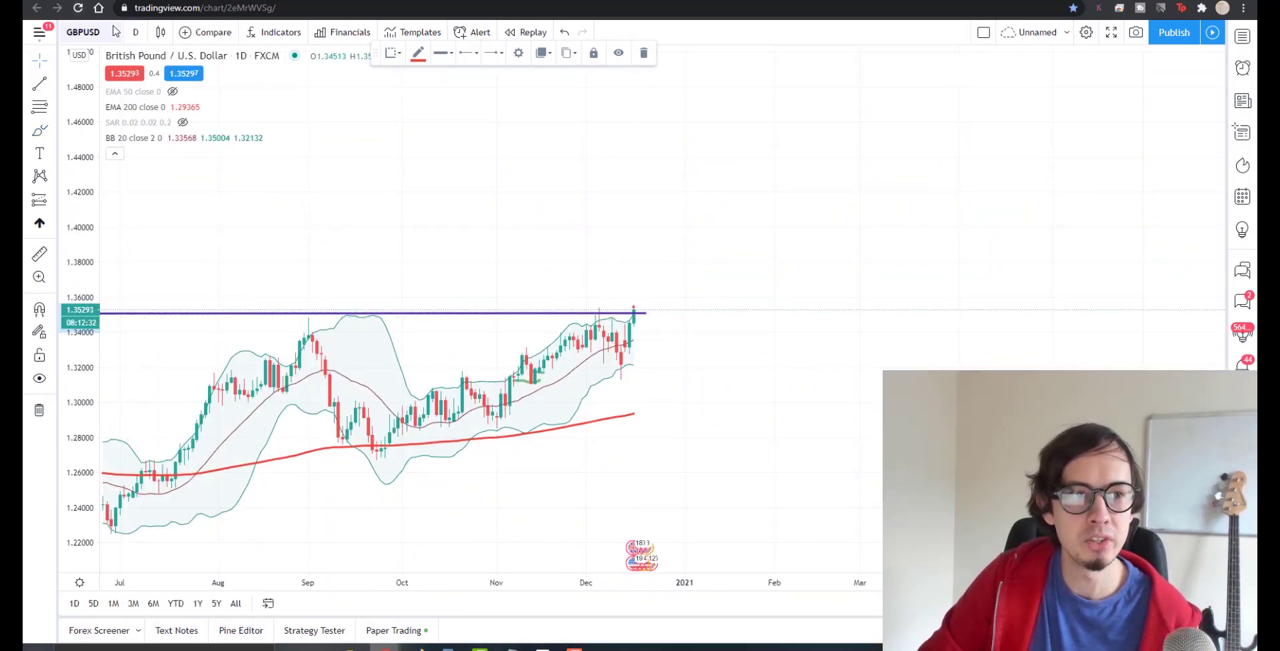
left_click(136, 32)
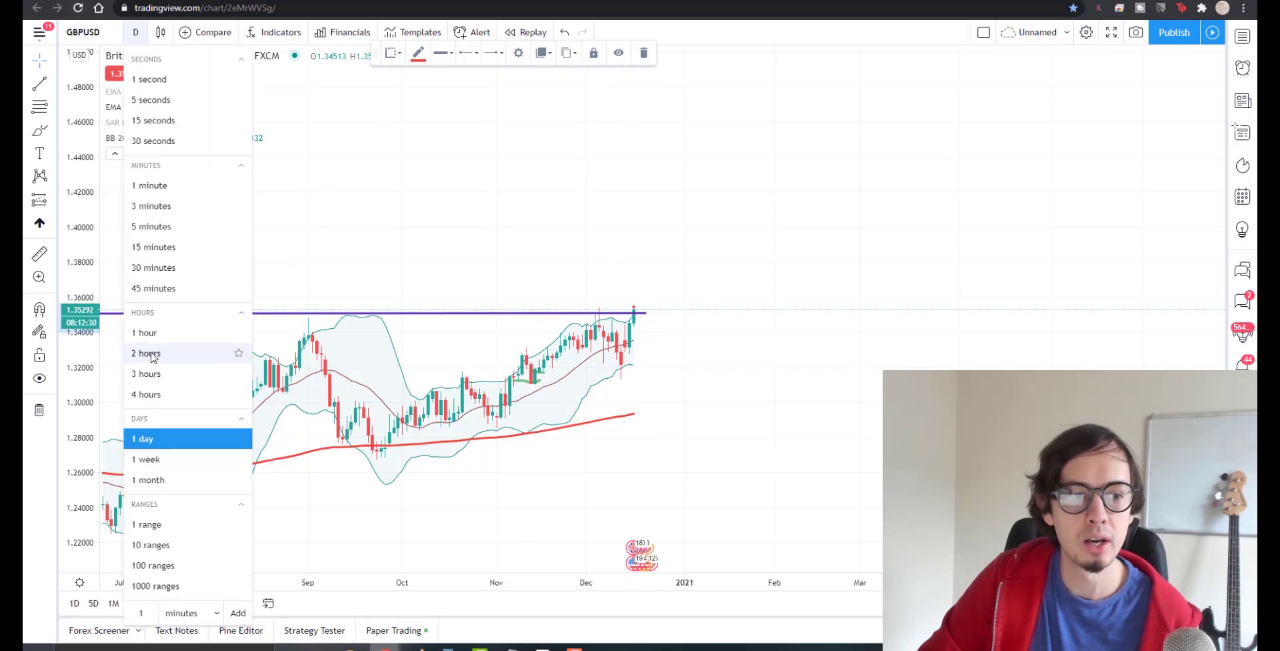
left_click(146, 333)
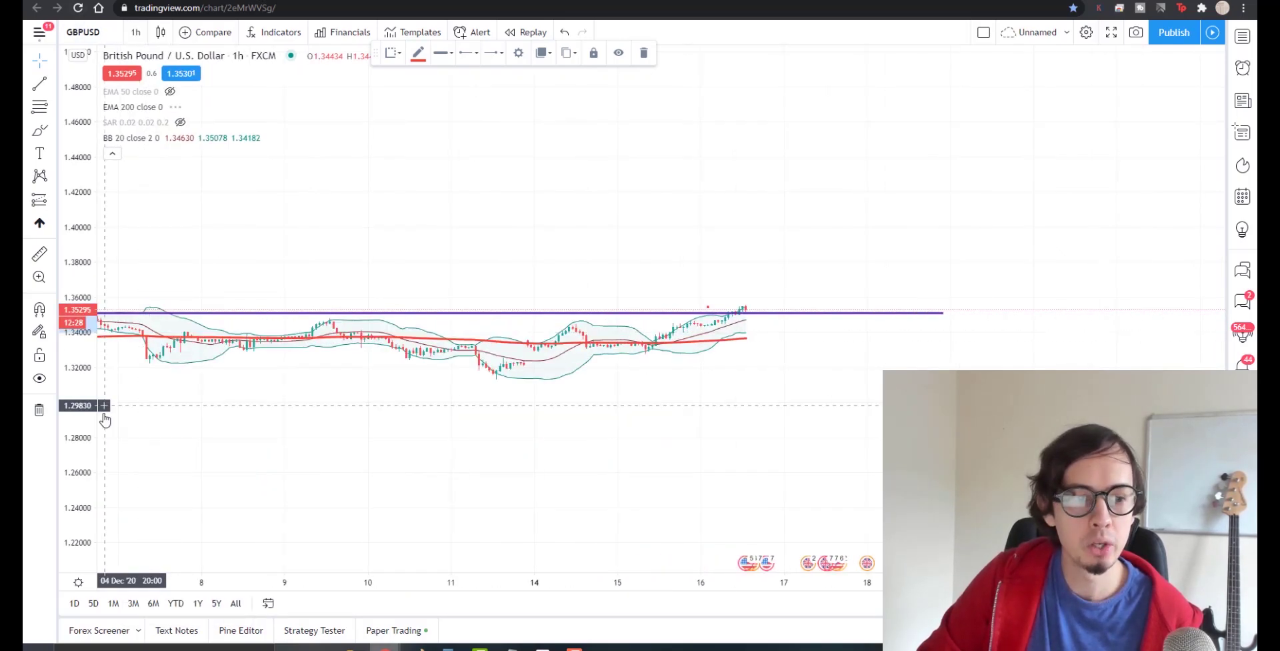
left_click_drag(78, 435, 72, 270)
left_click_drag(79, 430, 79, 363)
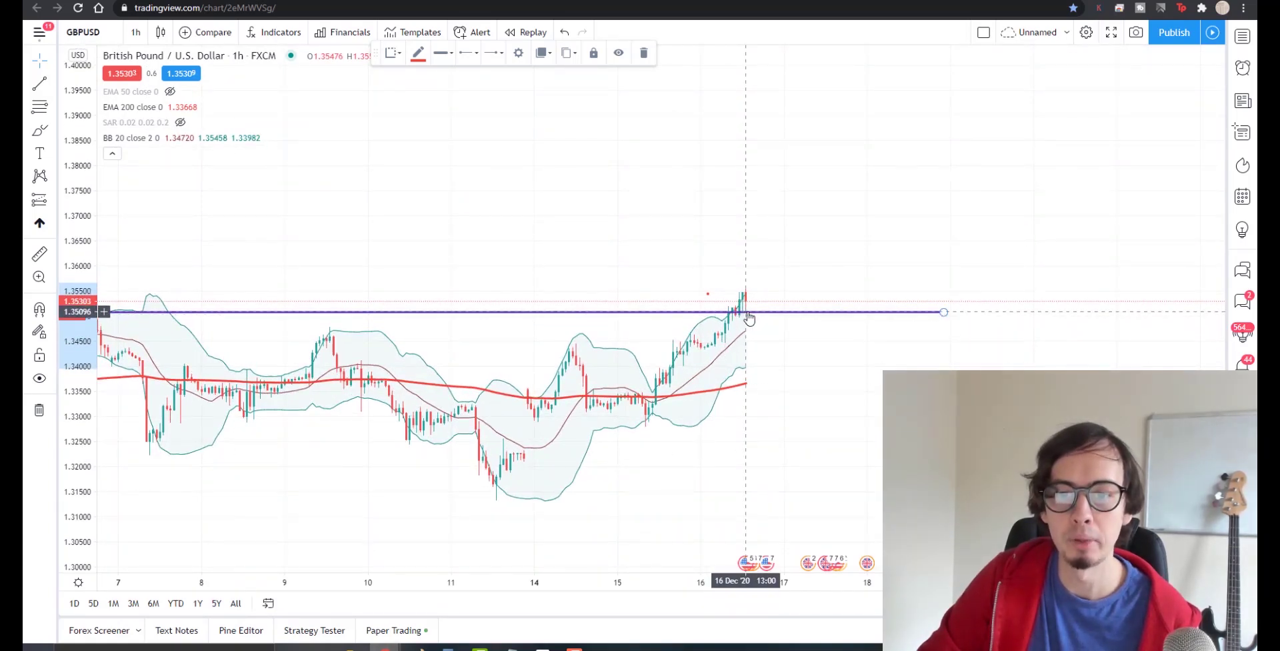
scroll(749, 318, "up", 2)
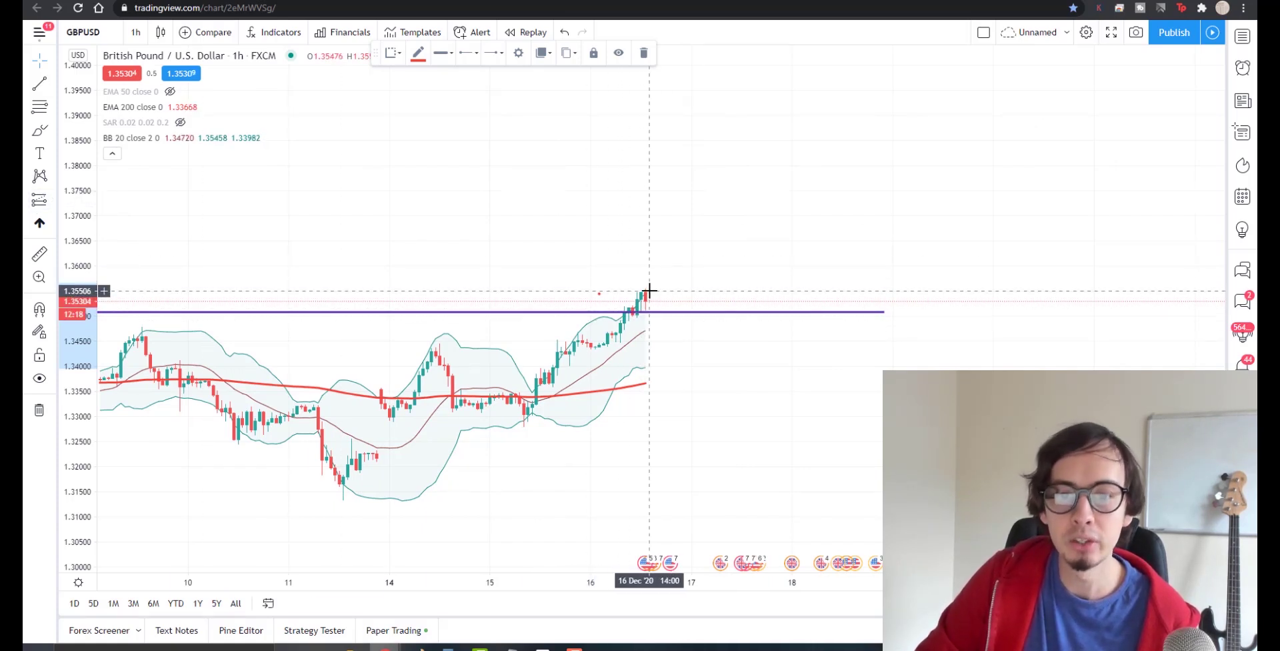
left_click(136, 32)
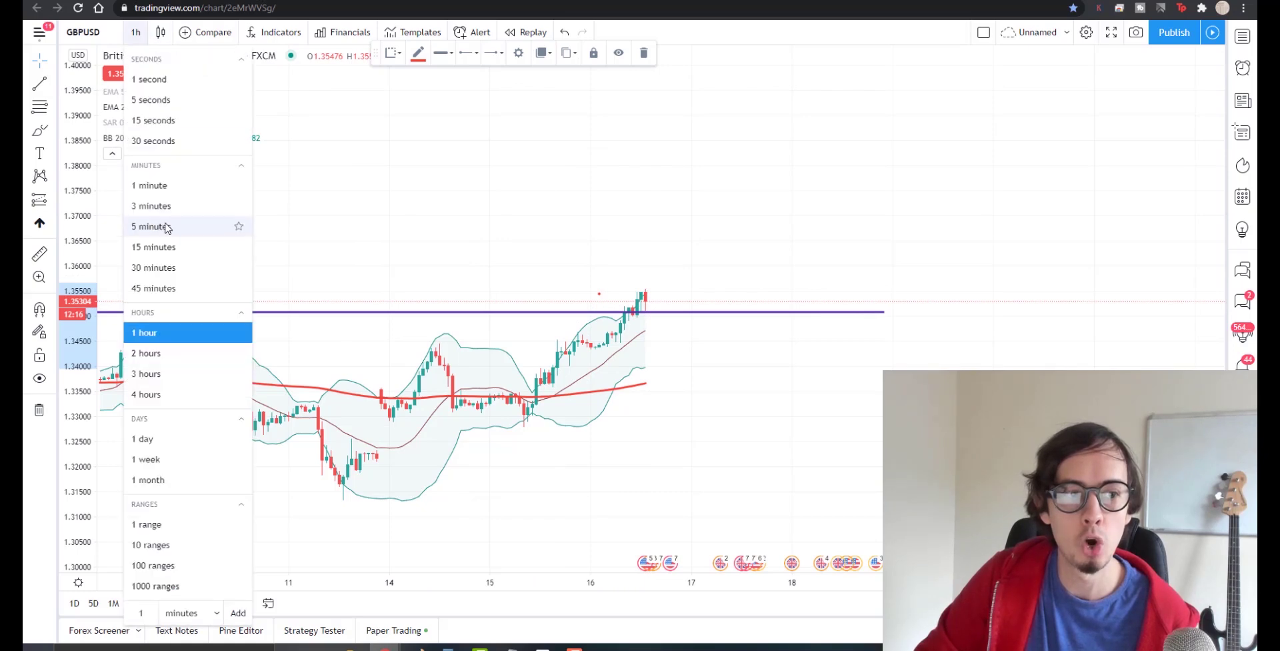
left_click(152, 221)
left_click_drag(78, 466, 77, 200)
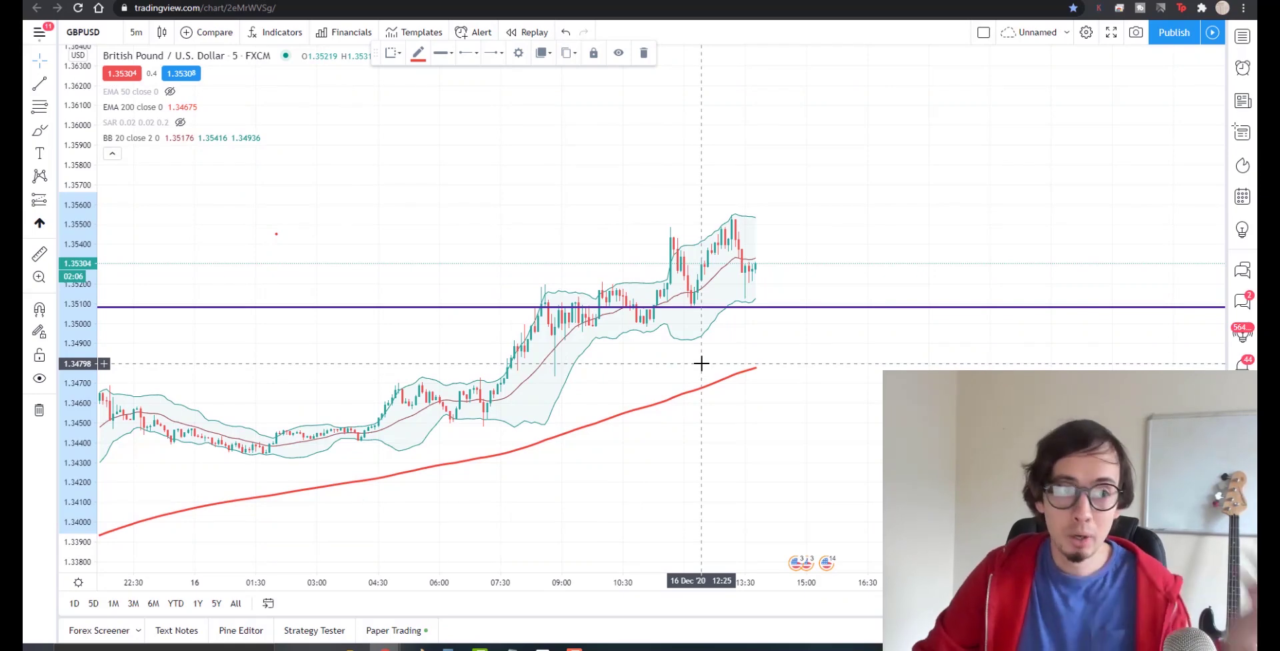
left_click(136, 32)
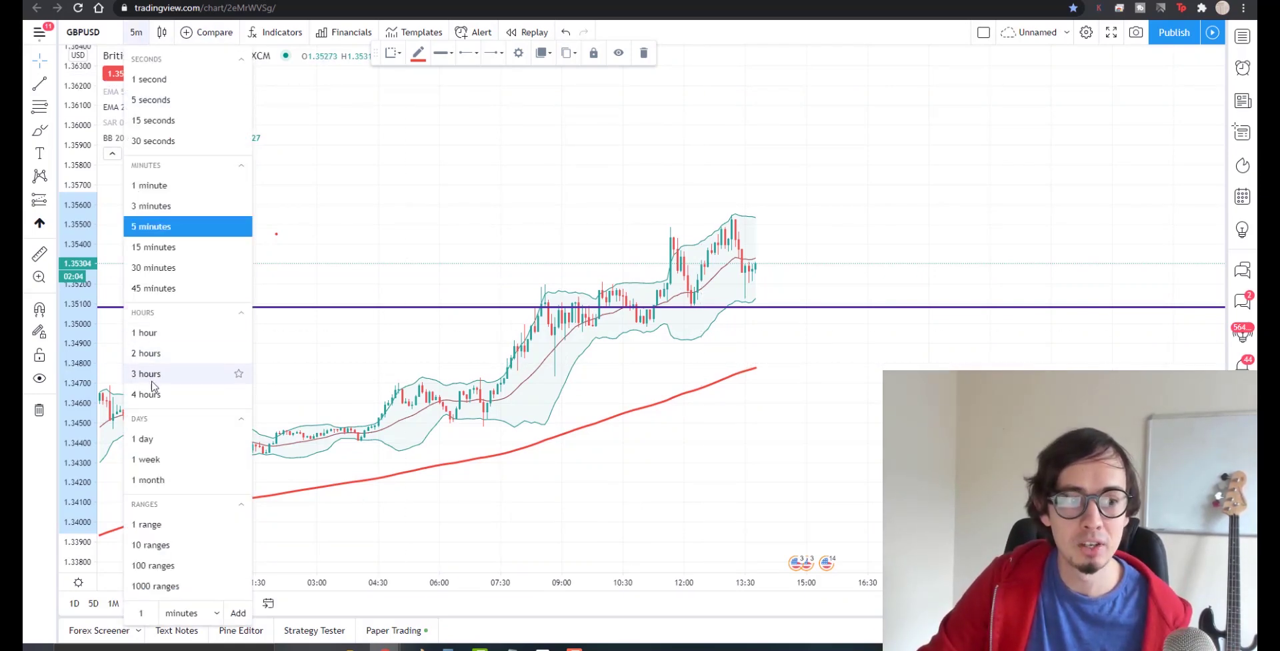
left_click(157, 440)
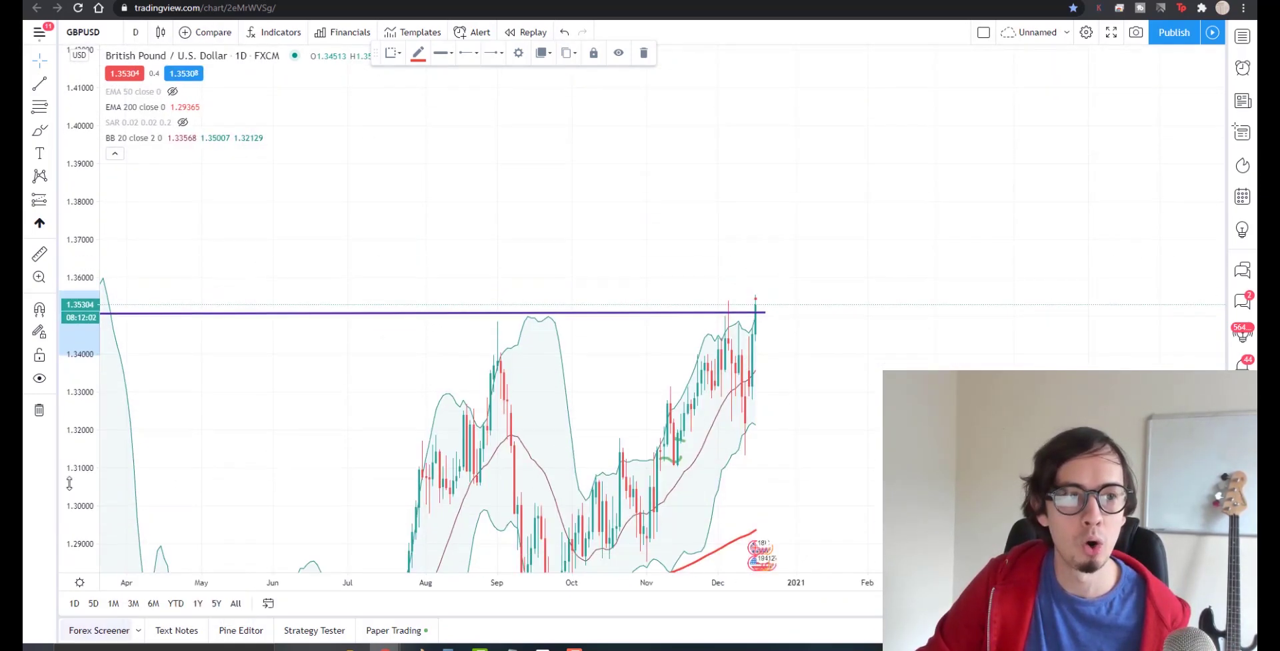
- Switch to 4-hour candles and sketch a red curve of price falling from the last candle
left_click(135, 32)
left_click(172, 393)
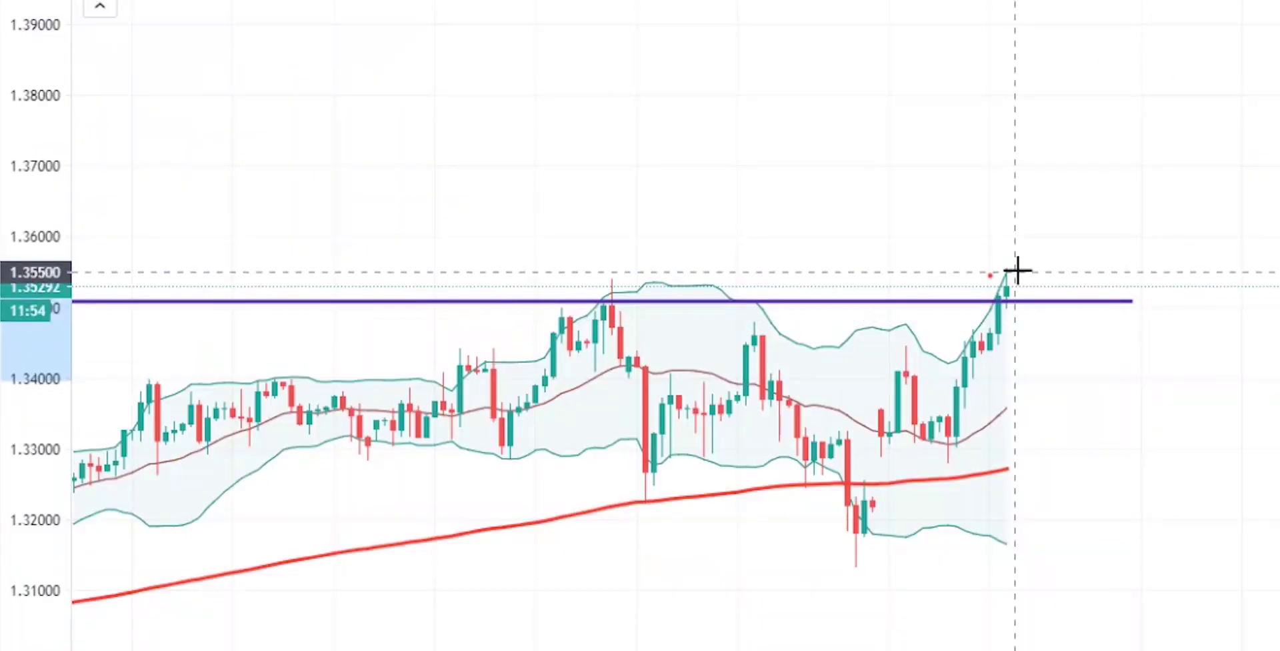
mouse_move(1003, 266)
left_mouse_down()
mouse_move(1023, 260)
mouse_move(1054, 293)
mouse_move(1098, 308)
mouse_move(1279, 78)
left_mouse_up()
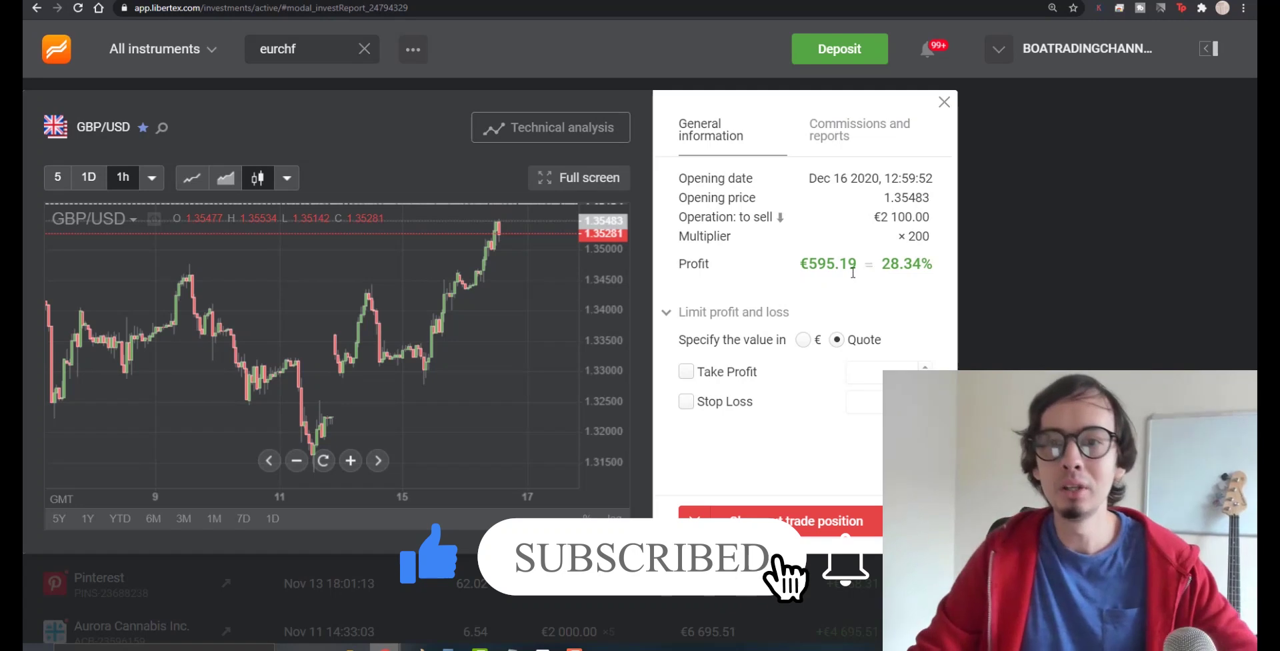
- Zoom the Libertex position chart and set it to 5-minute candles
scroll(574, 331, "up", 3)
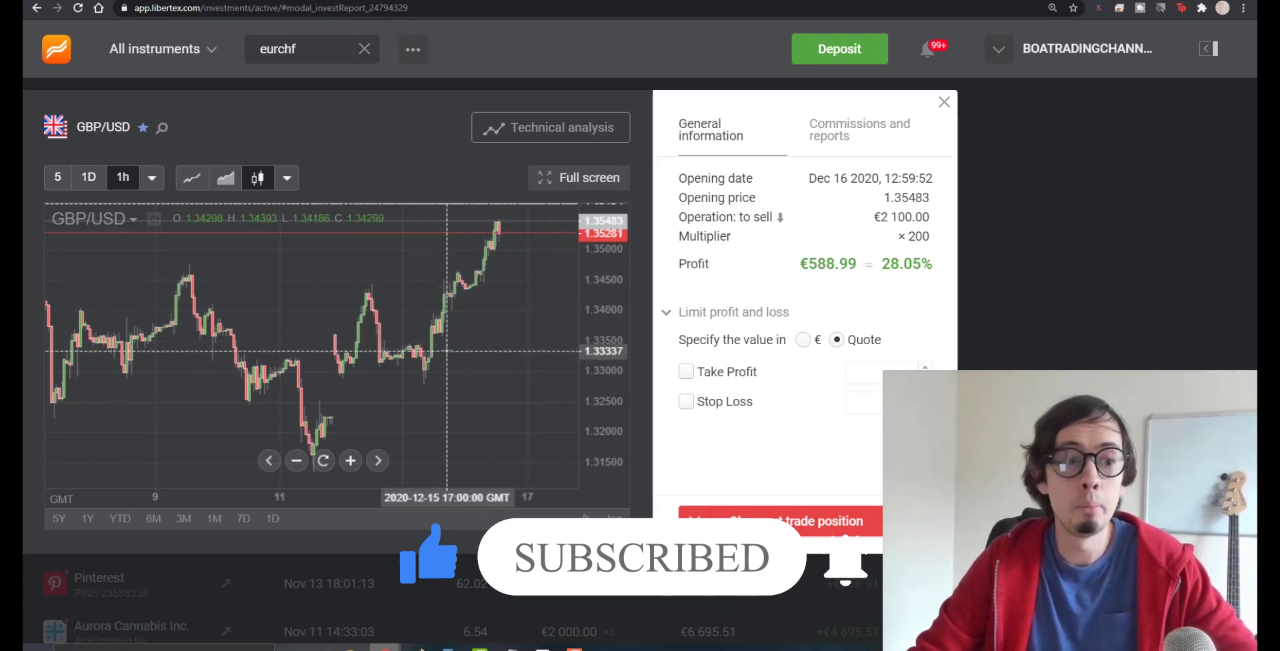
left_click(152, 177)
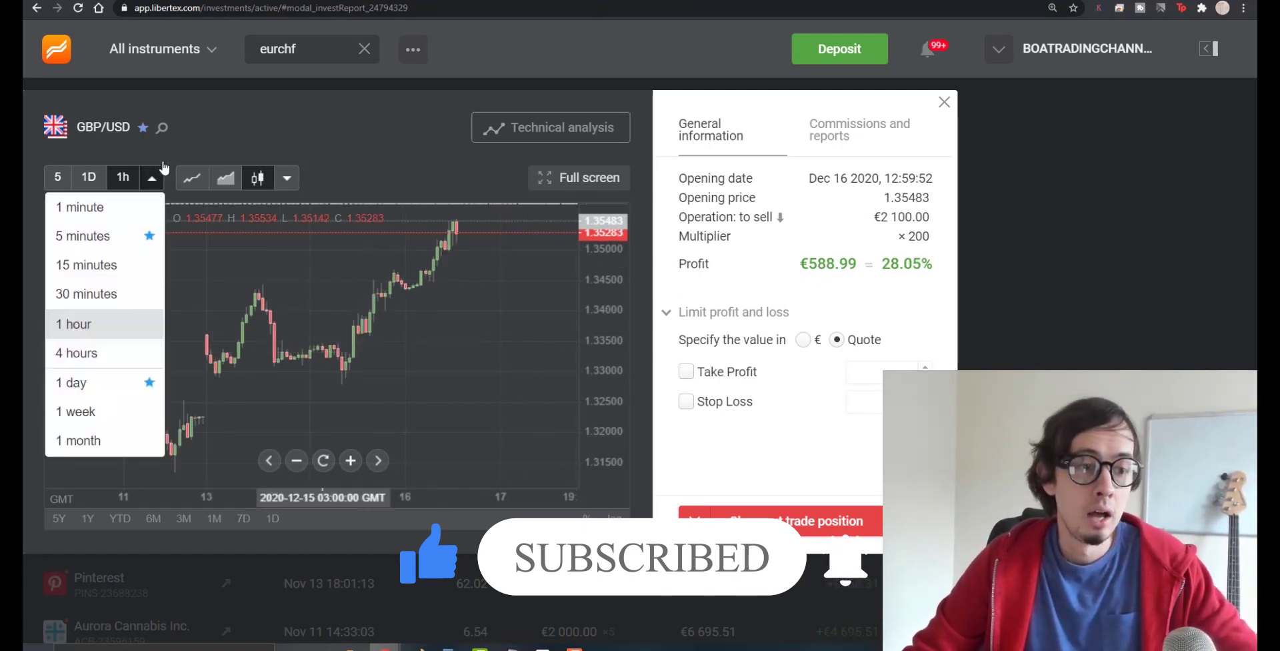
left_click(80, 240)
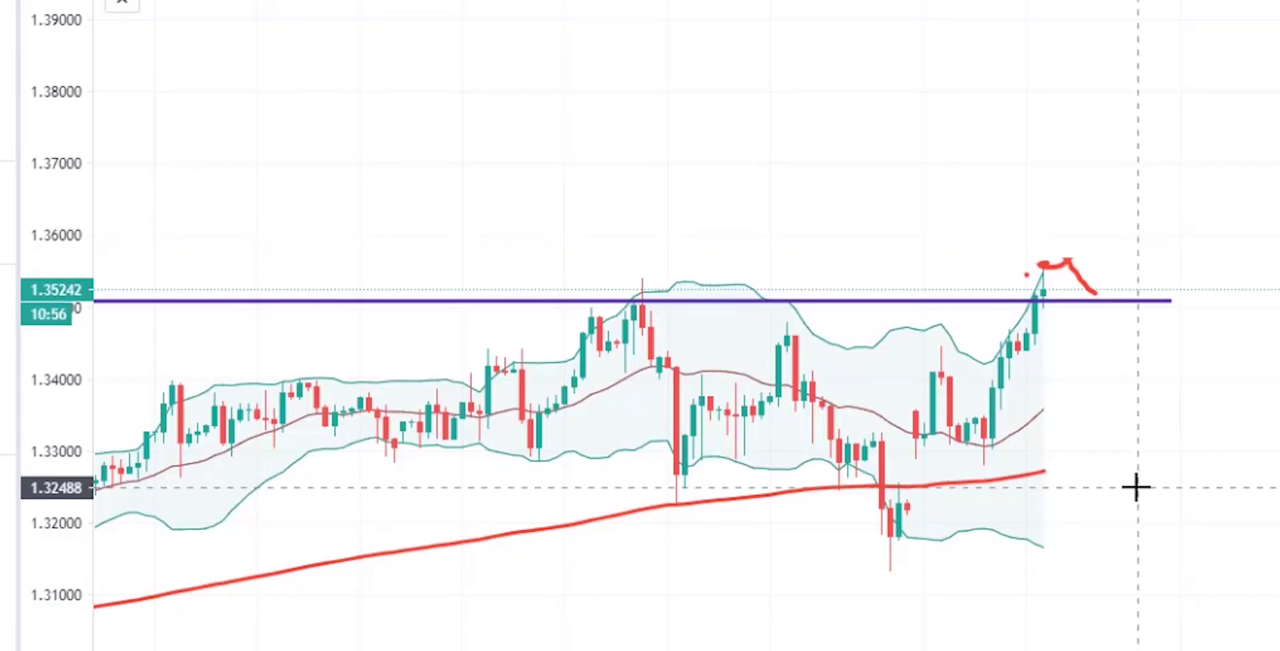
- Switch GBP/USD to 5-minute candles and stretch the price scale vertically
left_click(212, 2)
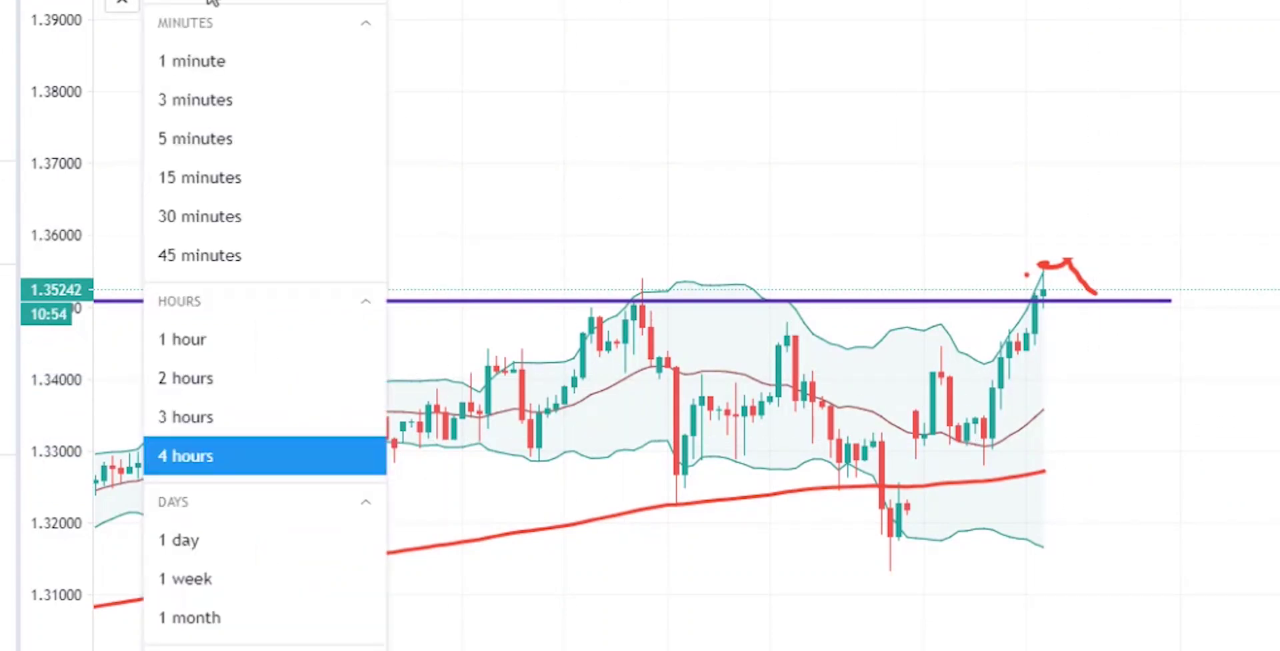
left_click(199, 140)
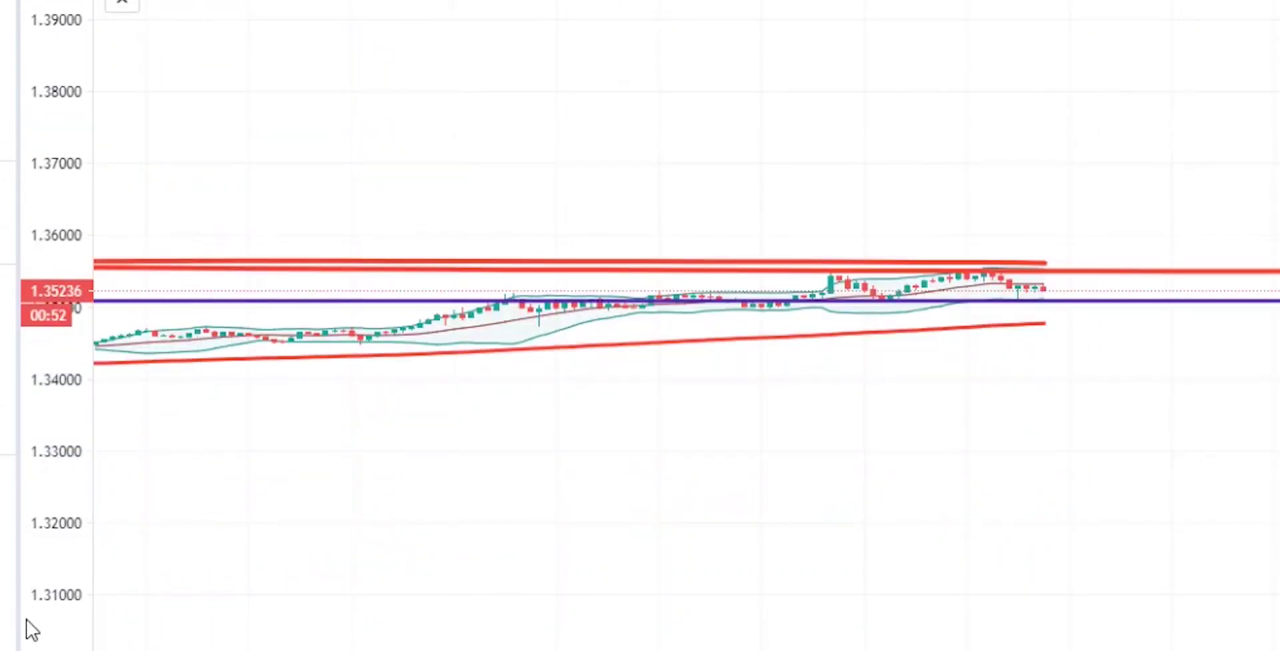
left_click_drag(29, 628, 95, 183)
left_click_drag(59, 586, 100, 276)
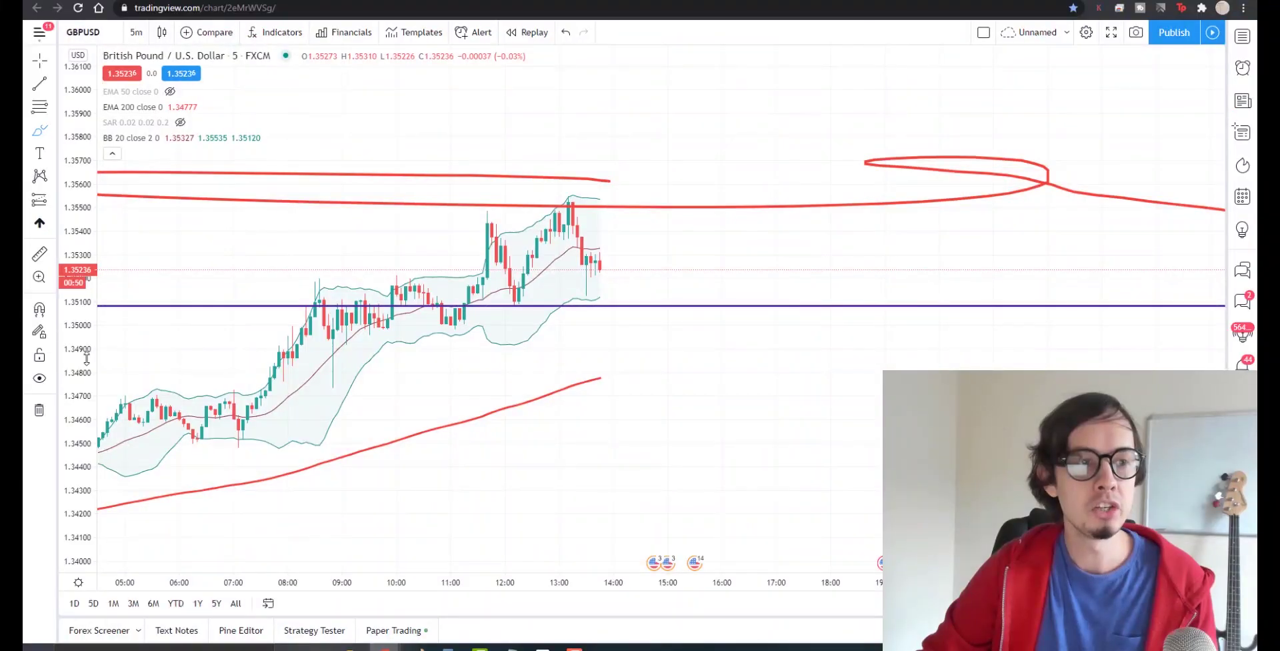
- Shift the view slightly and remove all drawings from the chart
left_click_drag(697, 362, 655, 367)
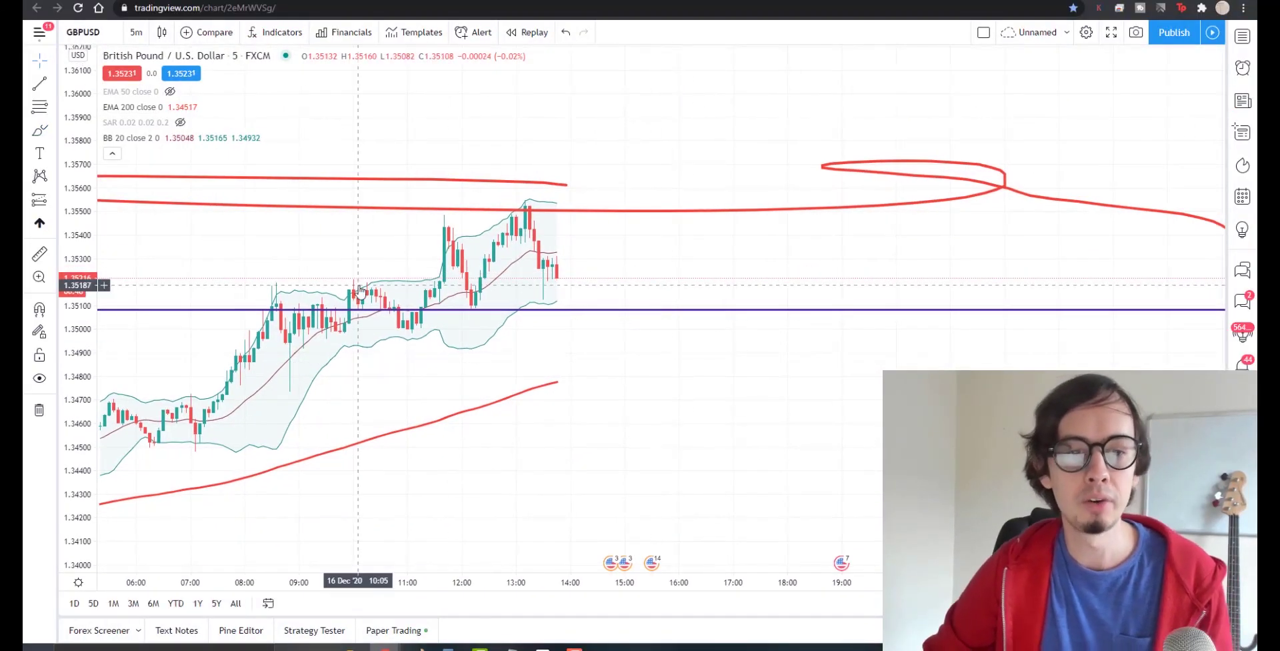
left_click(39, 409)
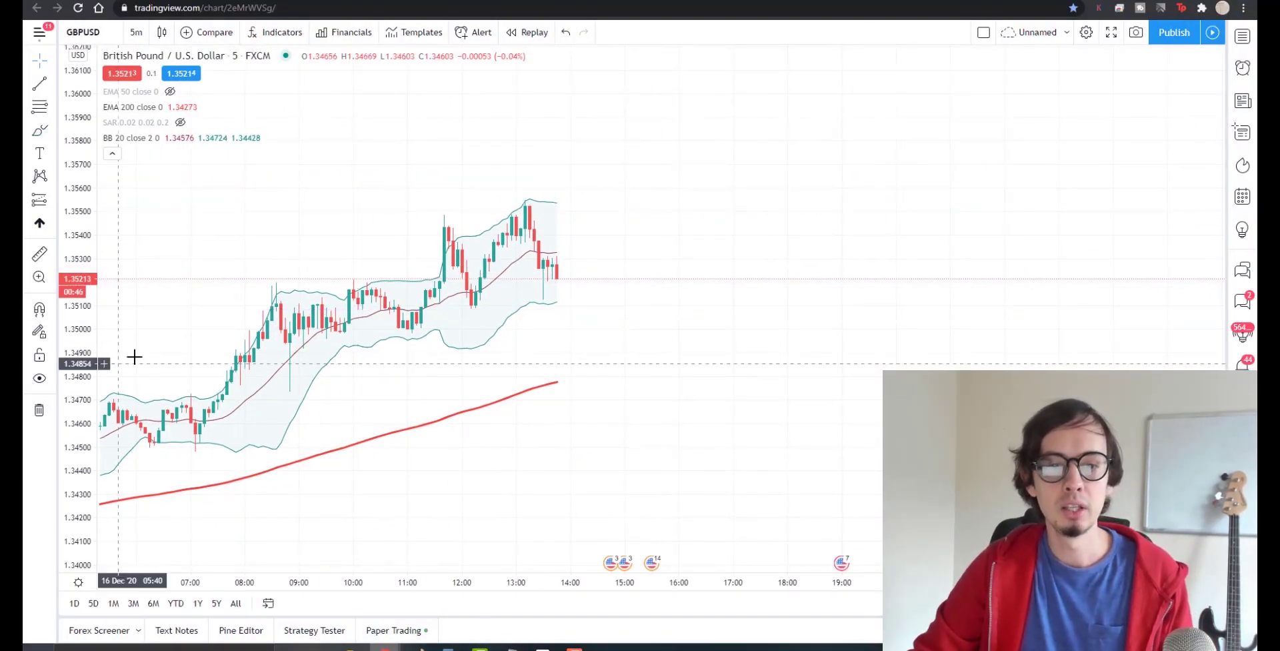
scroll(134, 356, "down", 3)
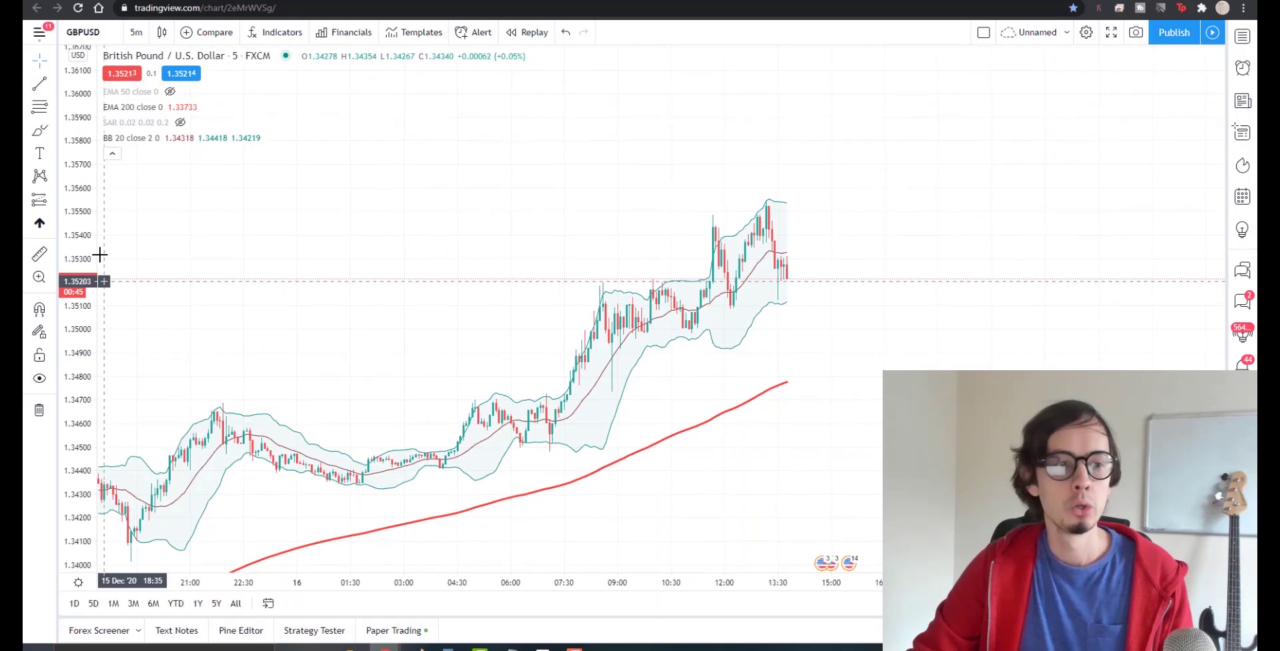
- Show the hidden EMA 50 line on the 5-minute chart again
left_click(172, 92)
scroll(182, 261, "up", 2)
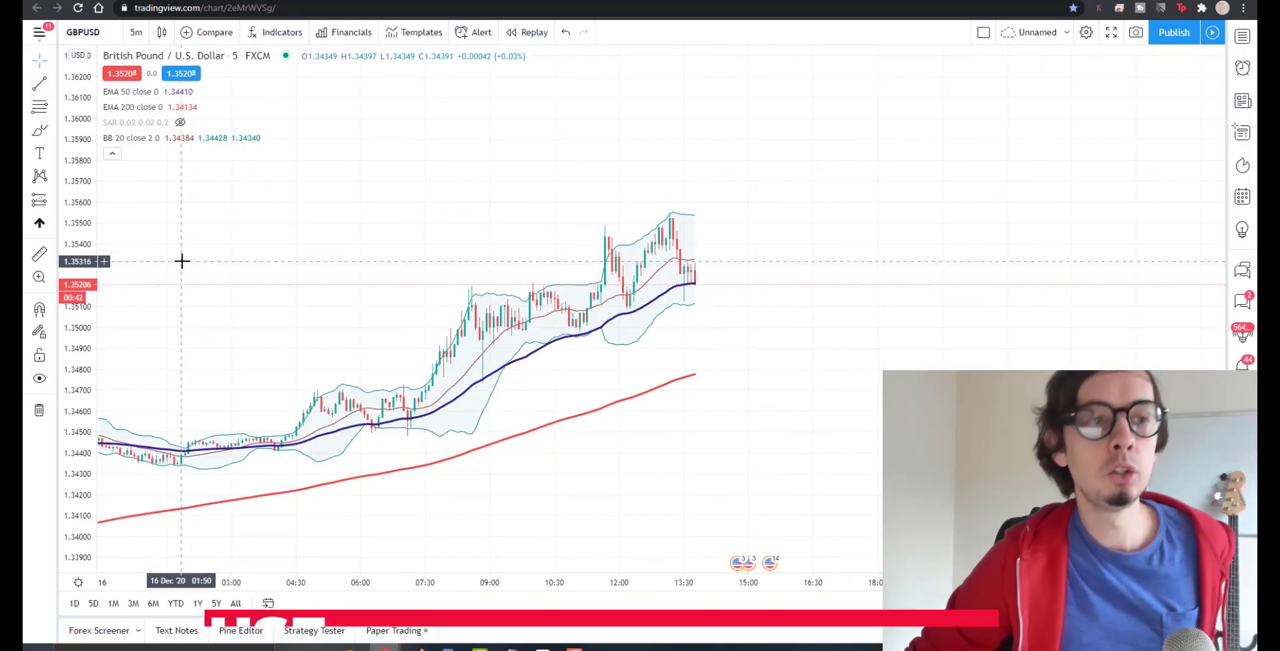
scroll(182, 260, "up", 1)
- Trace the price swings in red brush strokes up to about 1.3527, undoing the final circle
mouse_move(176, 130)
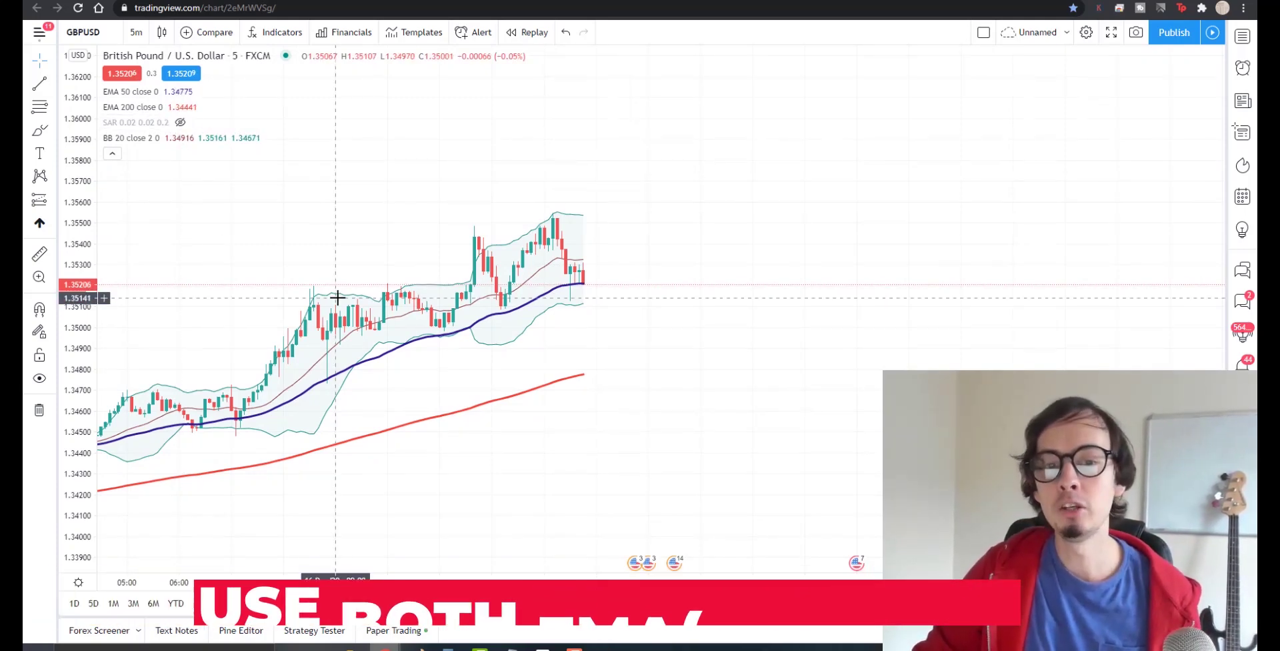
left_click(39, 130)
mouse_move(152, 415)
left_mouse_down()
mouse_move(166, 385)
mouse_move(211, 394)
mouse_move(220, 308)
mouse_move(240, 416)
left_mouse_up()
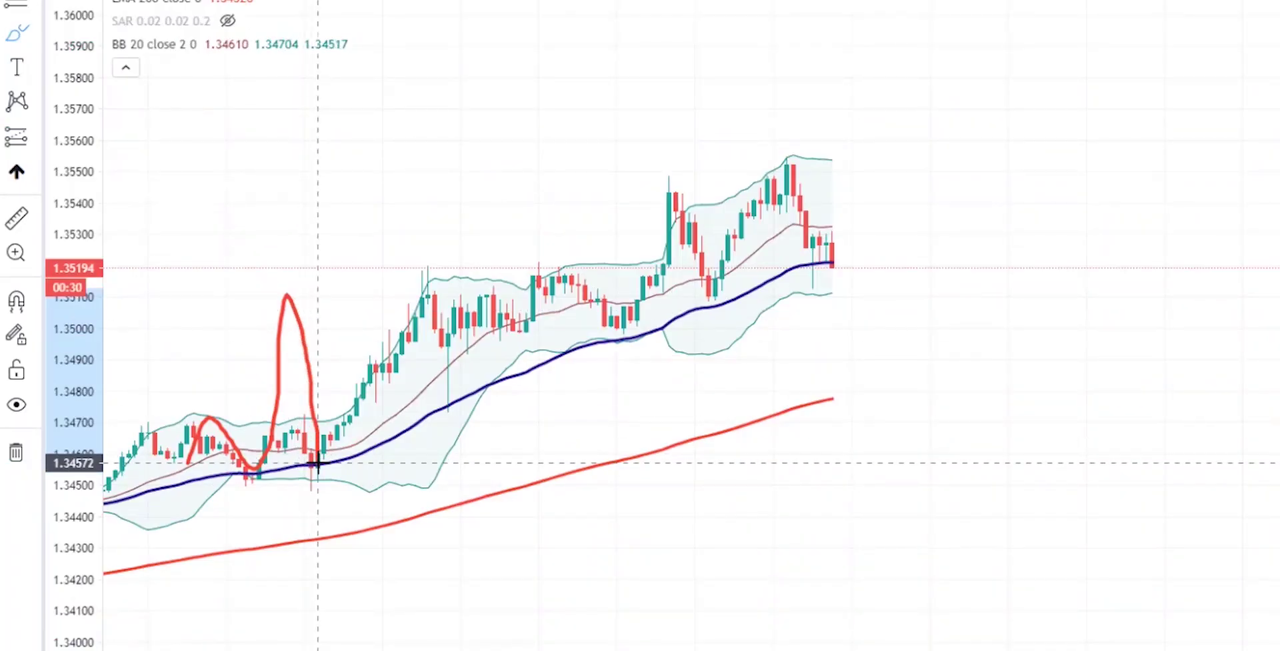
mouse_move(317, 463)
left_mouse_down()
mouse_move(420, 276)
mouse_move(422, 234)
mouse_move(443, 416)
mouse_move(486, 171)
mouse_move(634, 342)
mouse_move(666, 270)
mouse_move(670, 164)
mouse_move(712, 314)
mouse_move(737, 294)
mouse_move(772, 152)
mouse_move(780, 162)
left_mouse_up()
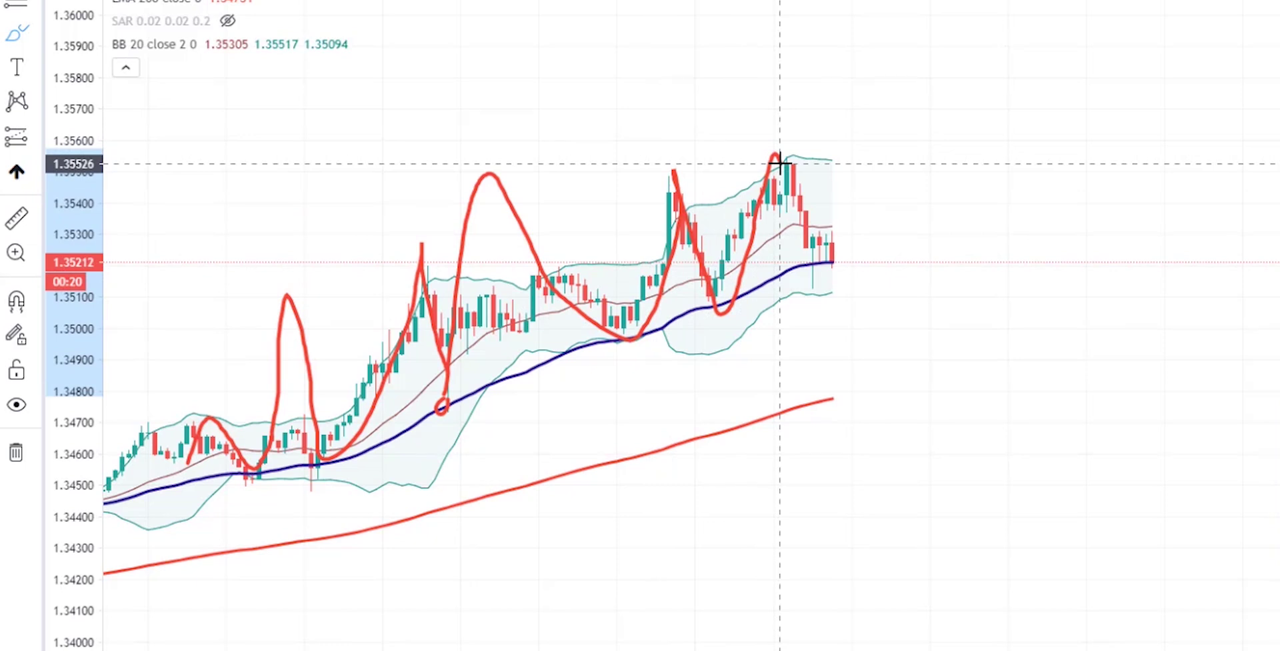
mouse_move(780, 162)
left_mouse_down()
mouse_move(837, 252)
mouse_move(830, 261)
left_mouse_up()
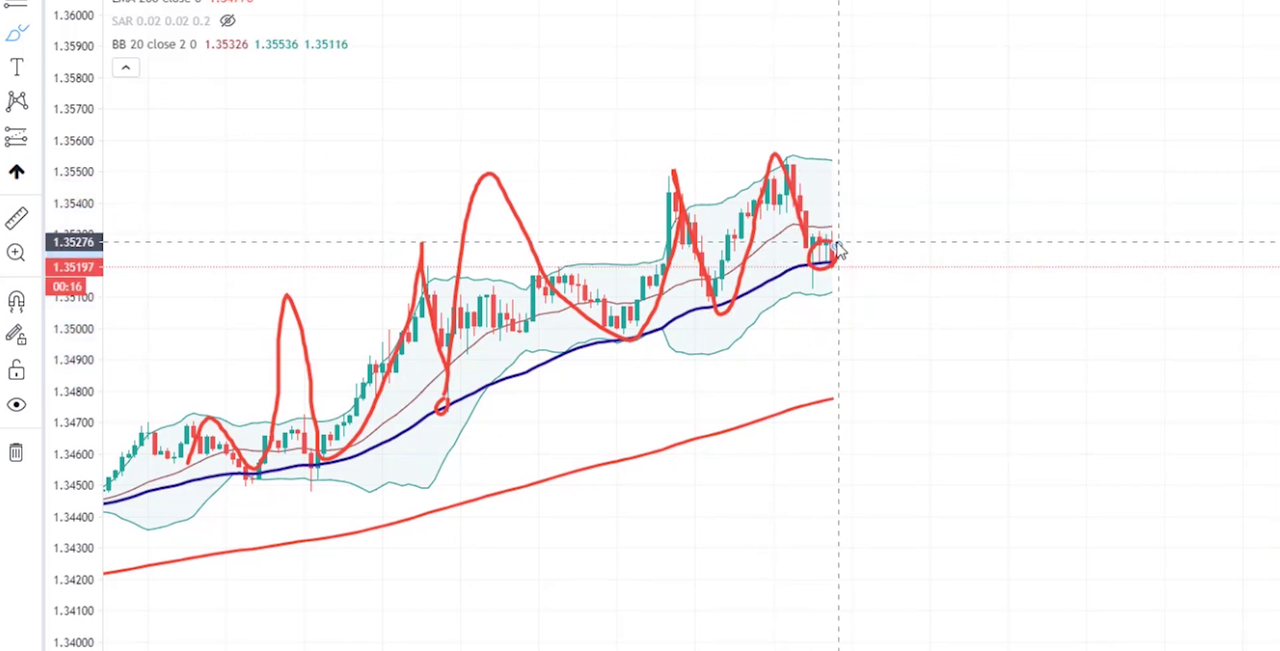
key("ctrl+z")
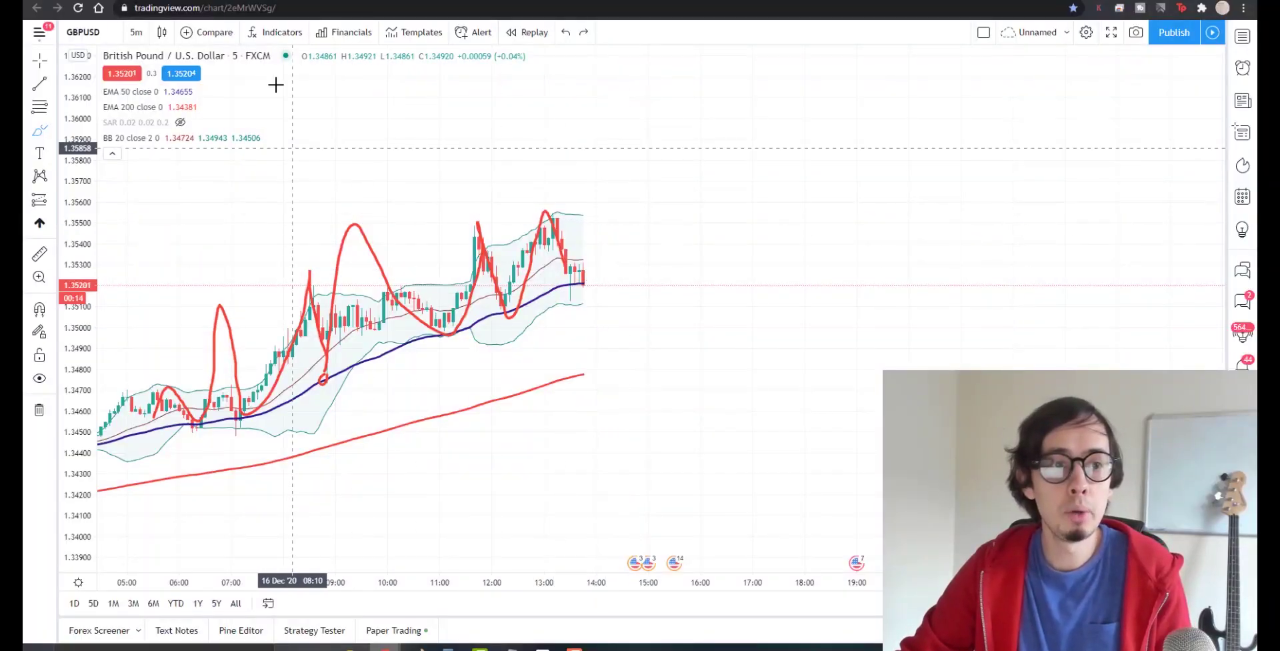
- Switch GBP/USD to 1-minute candles and delete the leftover red freehand curve
left_click(136, 32)
left_click(153, 100)
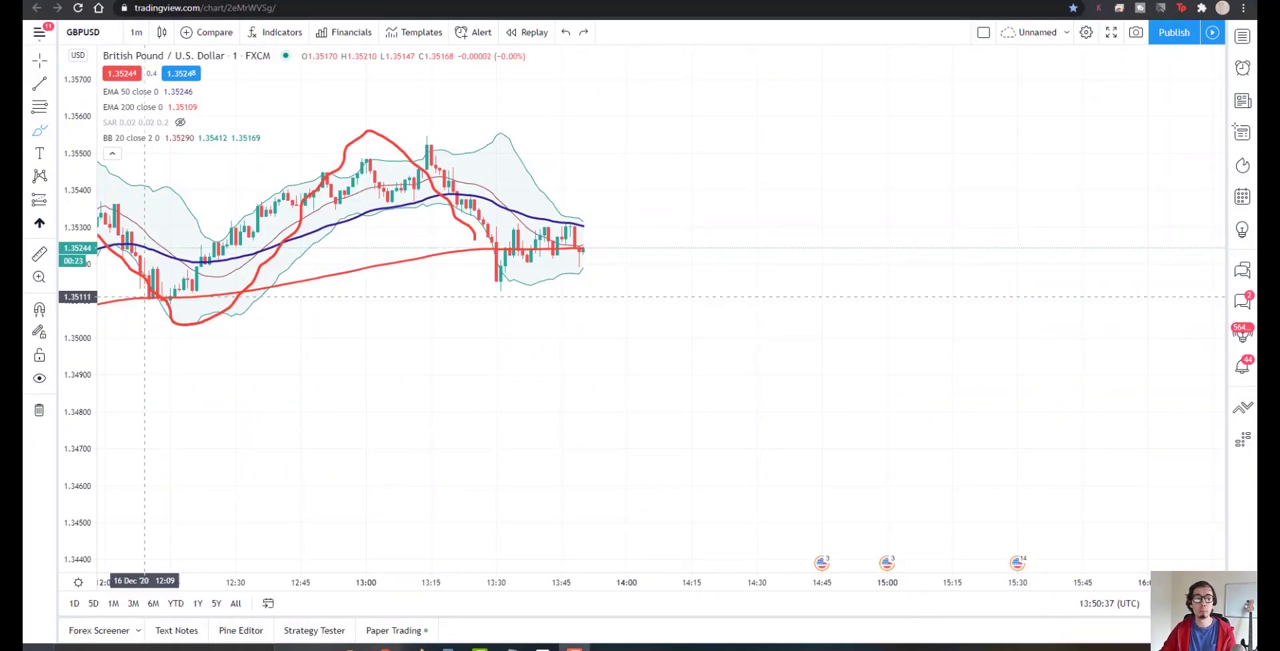
left_click(397, 152)
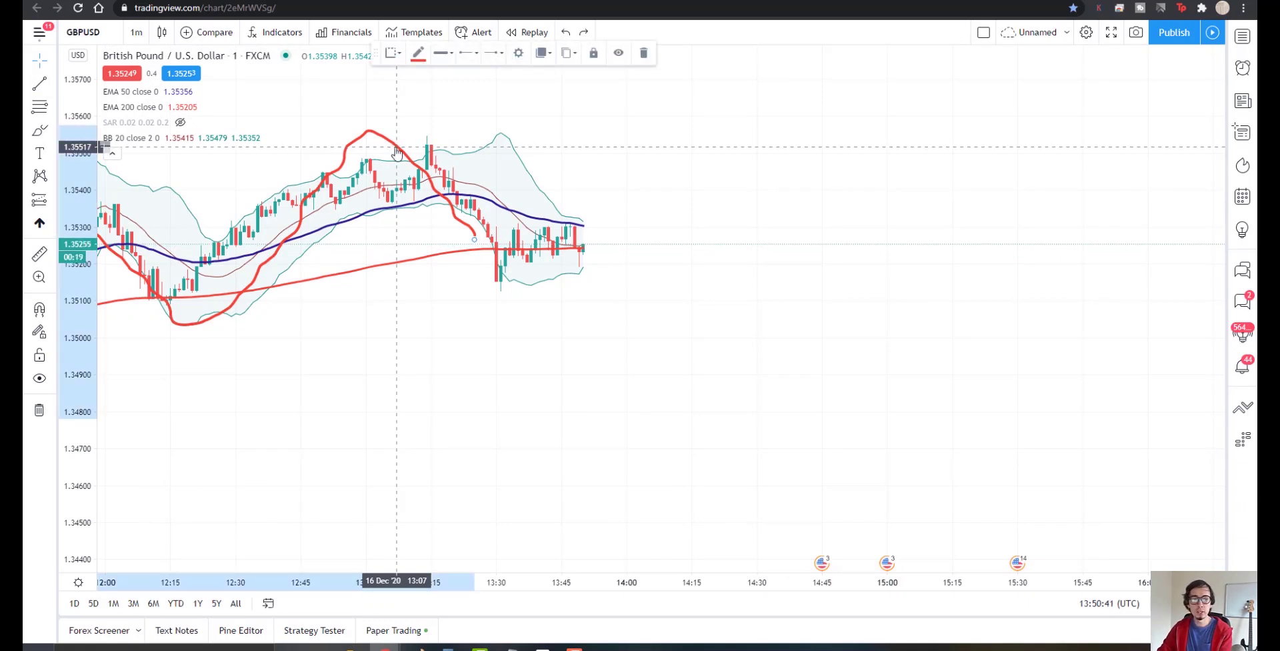
key("Delete")
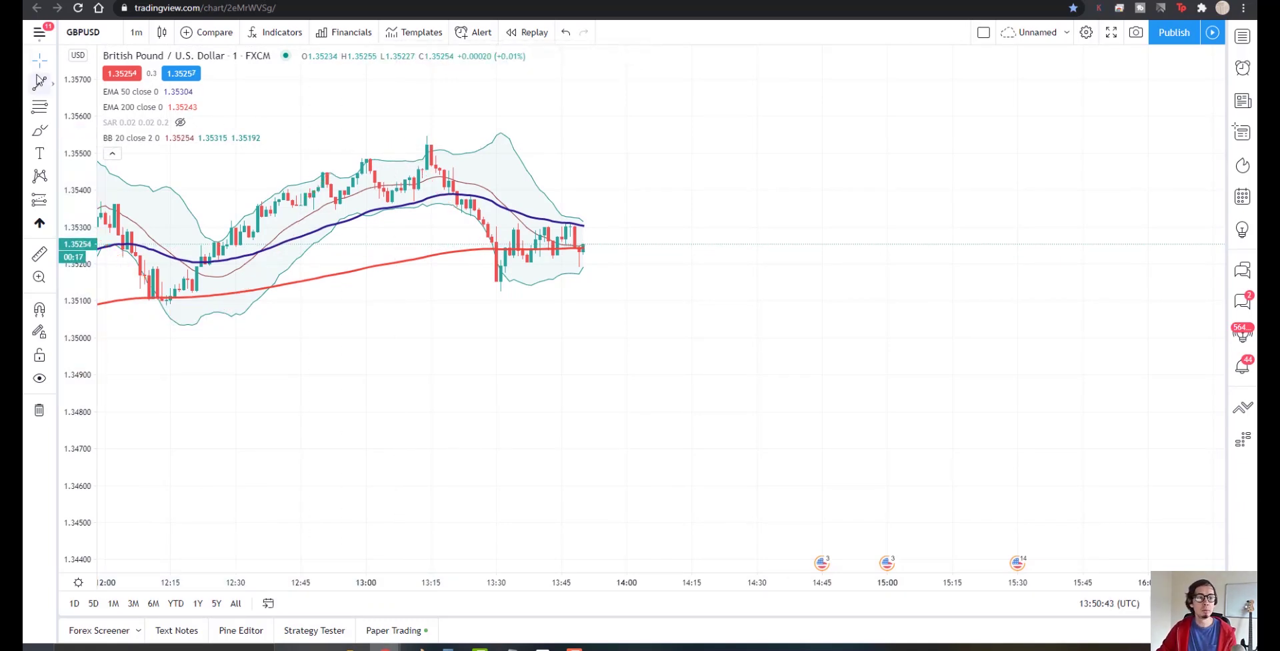
left_click(38, 133)
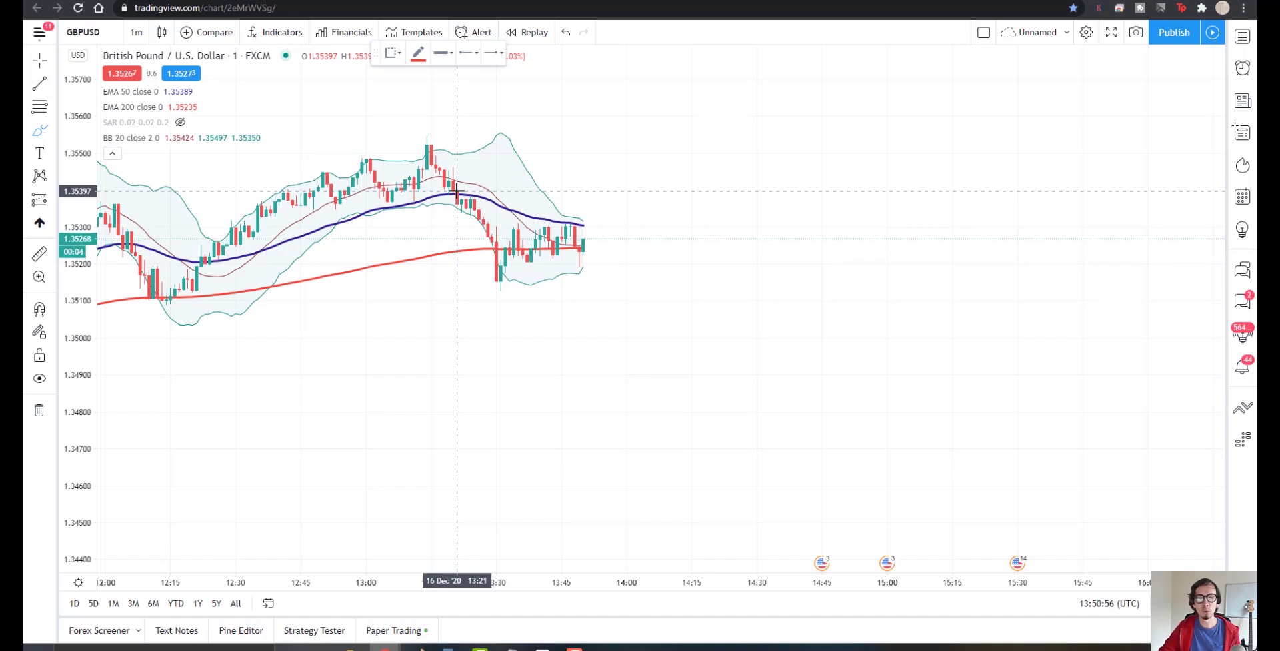
- Circle where price met the EMA, sketch a V-dip to about 1.3490, and undo the extra projection
left_click_drag(457, 192, 456, 192)
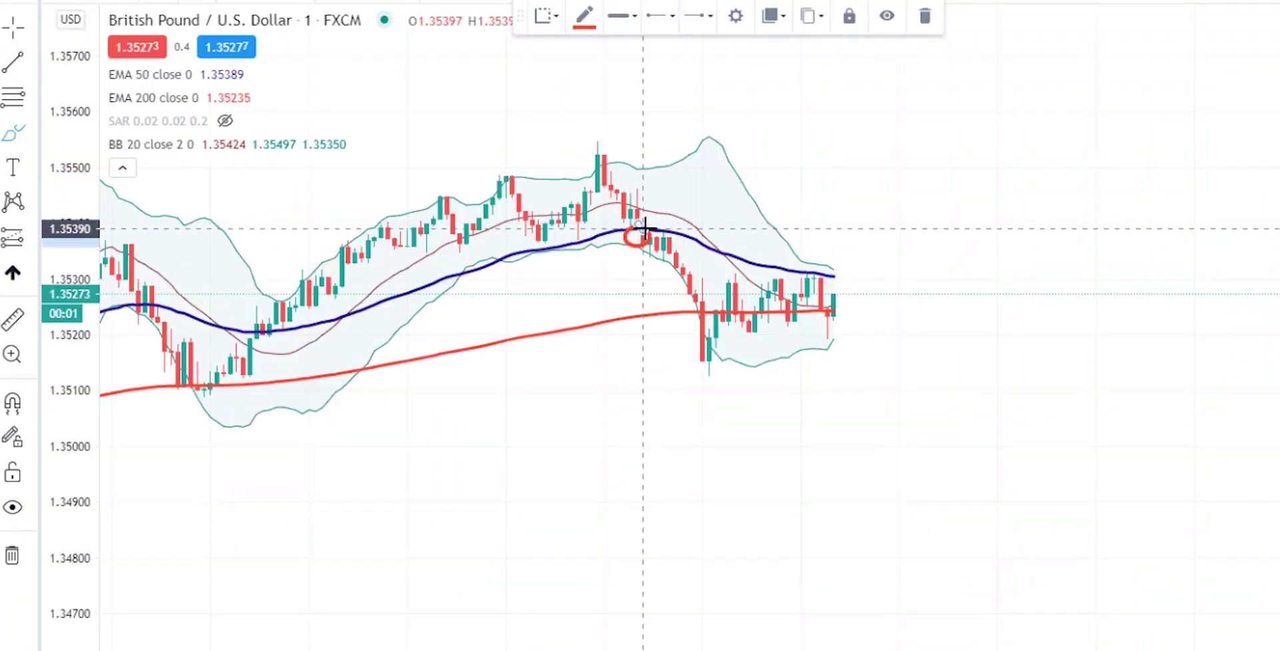
mouse_move(643, 230)
left_mouse_down()
mouse_move(720, 496)
mouse_move(812, 293)
mouse_move(800, 260)
mouse_move(1020, 647)
left_mouse_up()
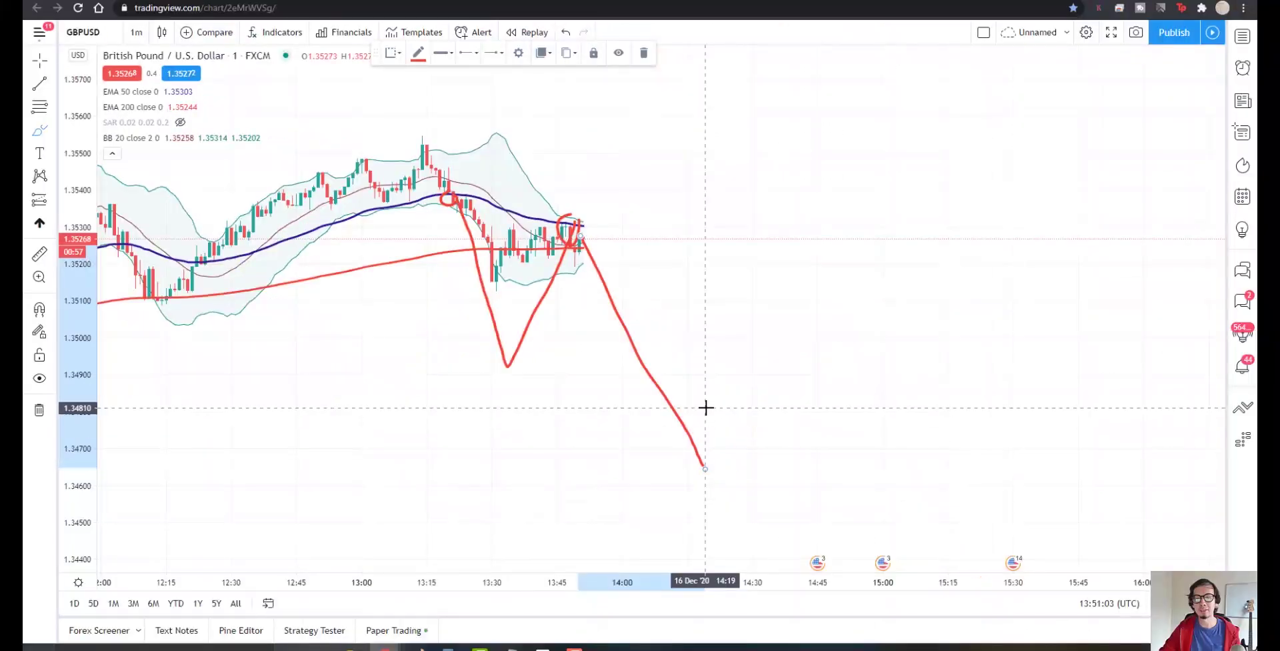
left_click_drag(1024, 558, 1000, 650)
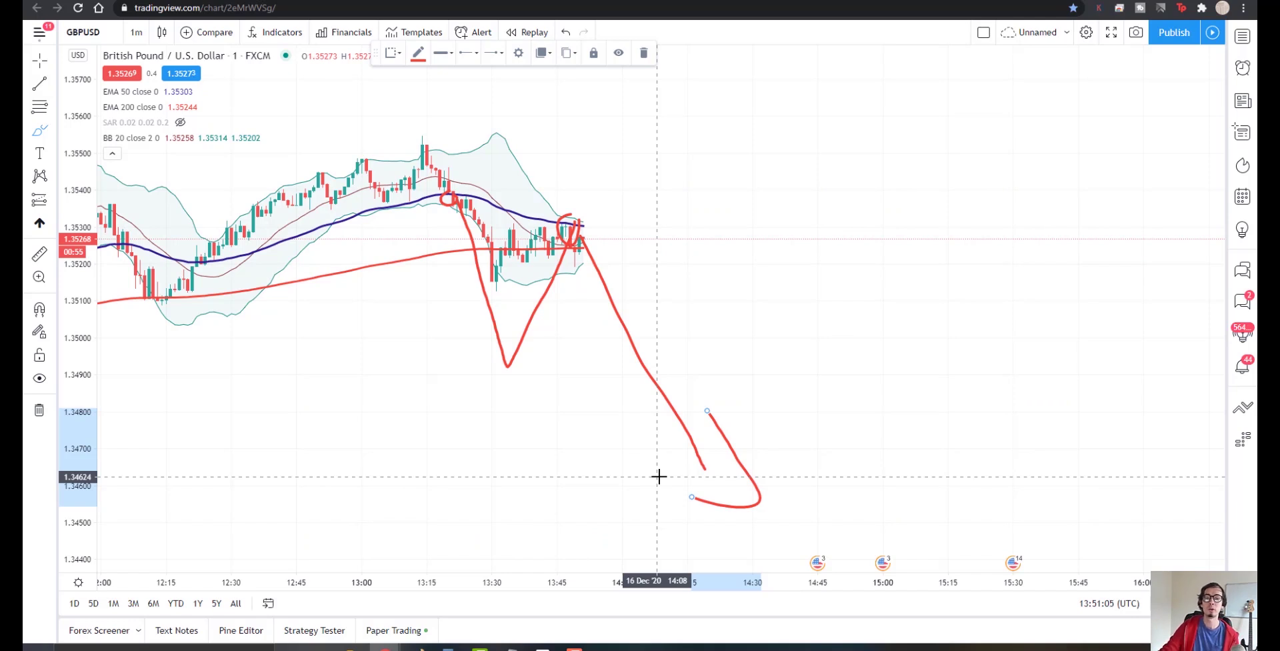
scroll(650, 460, "down", 1)
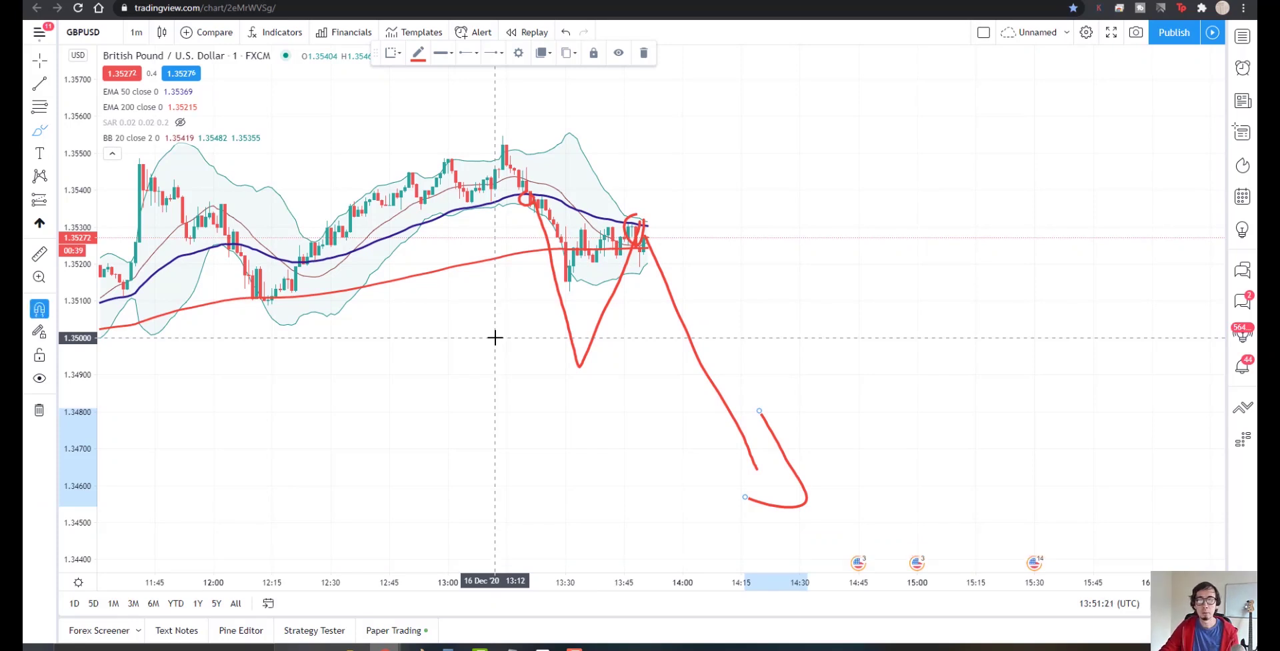
key("ctrl+z")
key("ctrl+z")
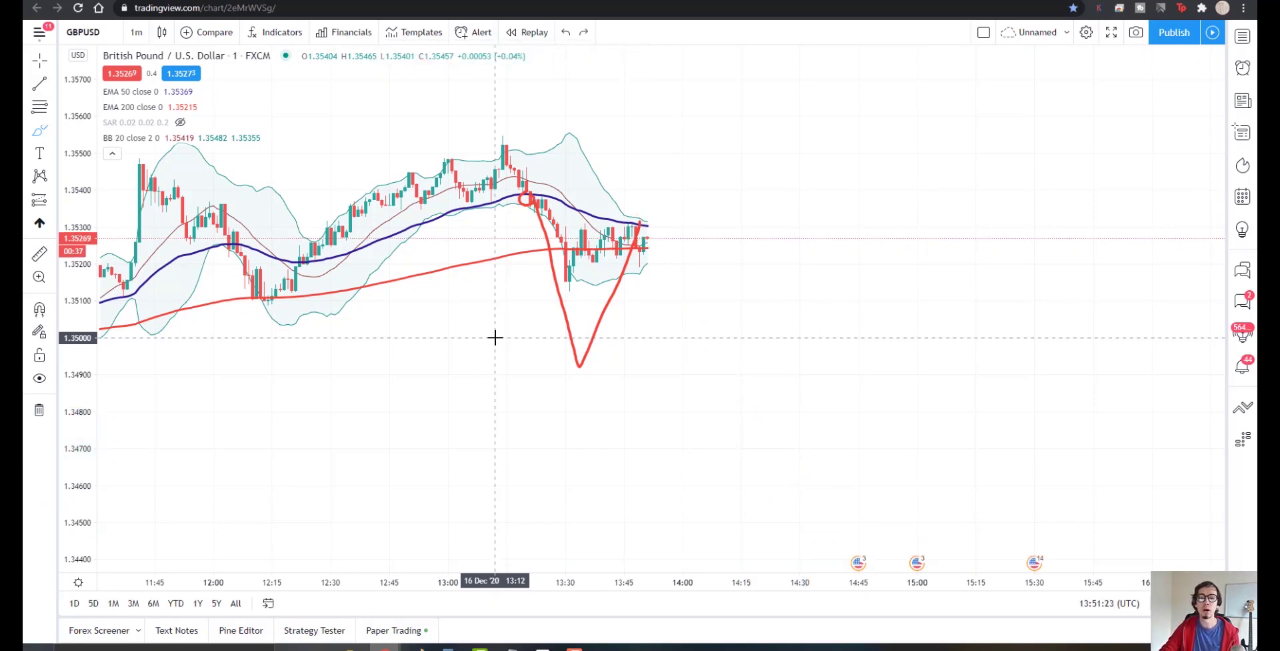
left_click(658, 234)
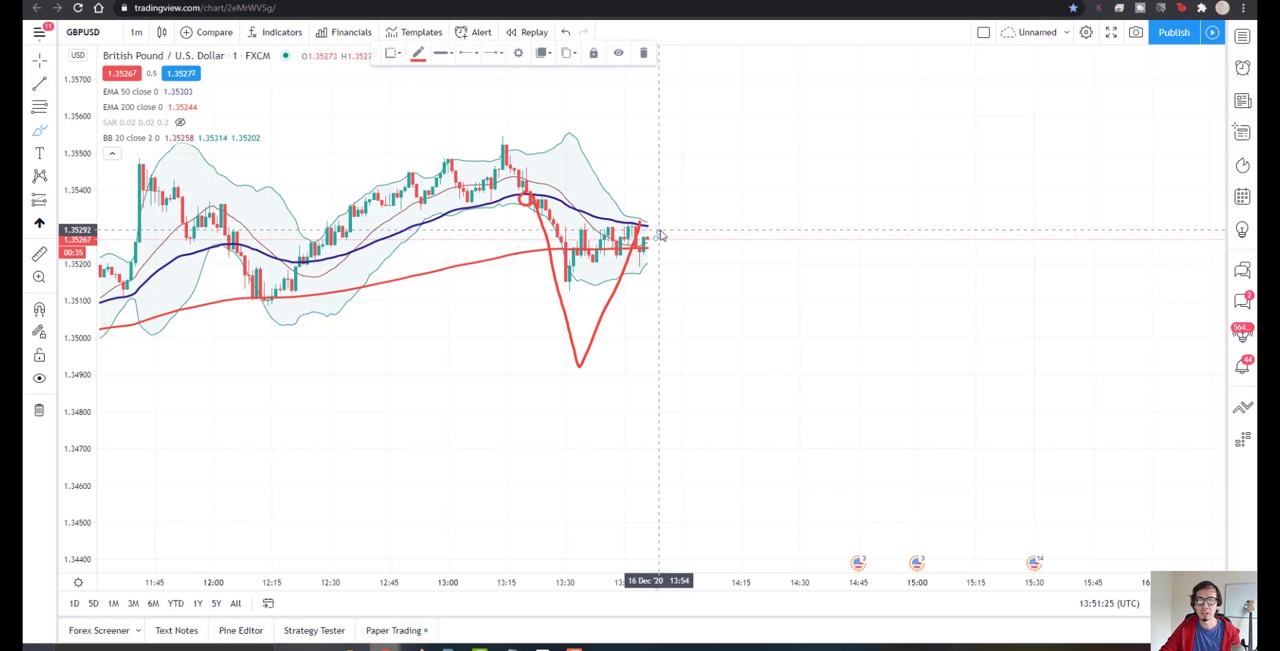
mouse_move(658, 235)
left_mouse_down()
mouse_move(774, 420)
mouse_move(855, 465)
left_mouse_up()
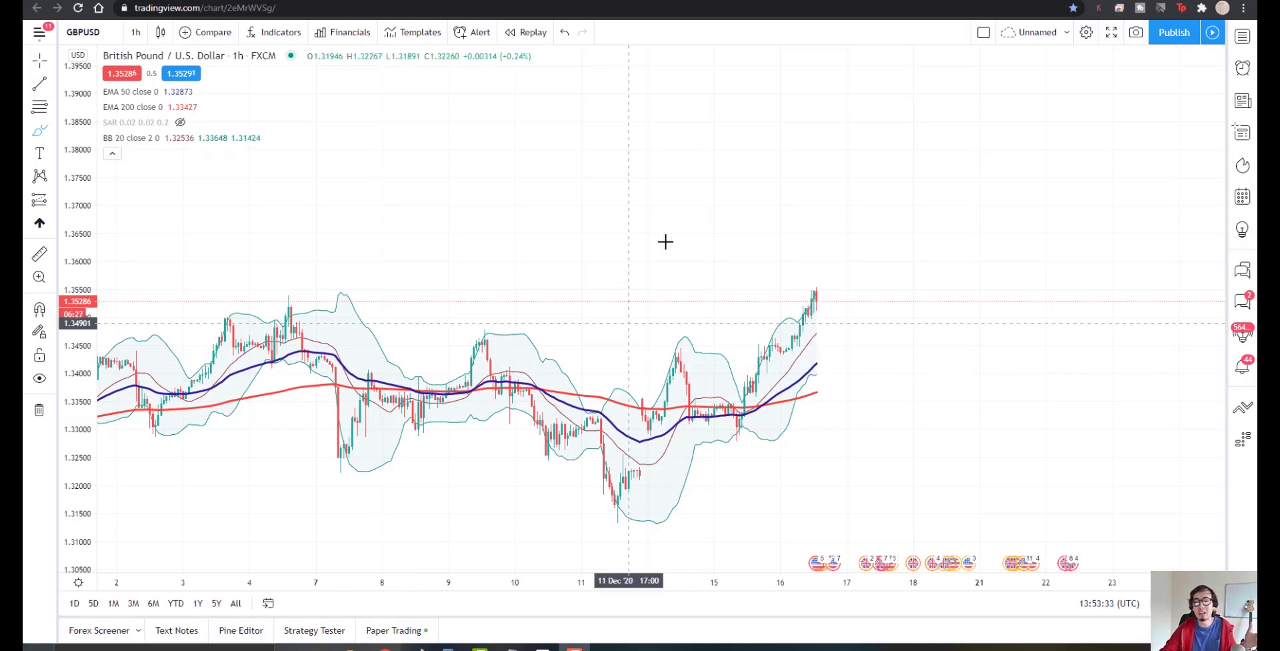
- Sketch downward and upward arrows beside the latest candles, then remove all drawings from the chart
left_click_drag(927, 163, 1022, 352)
left_click_drag(1032, 279, 940, 384)
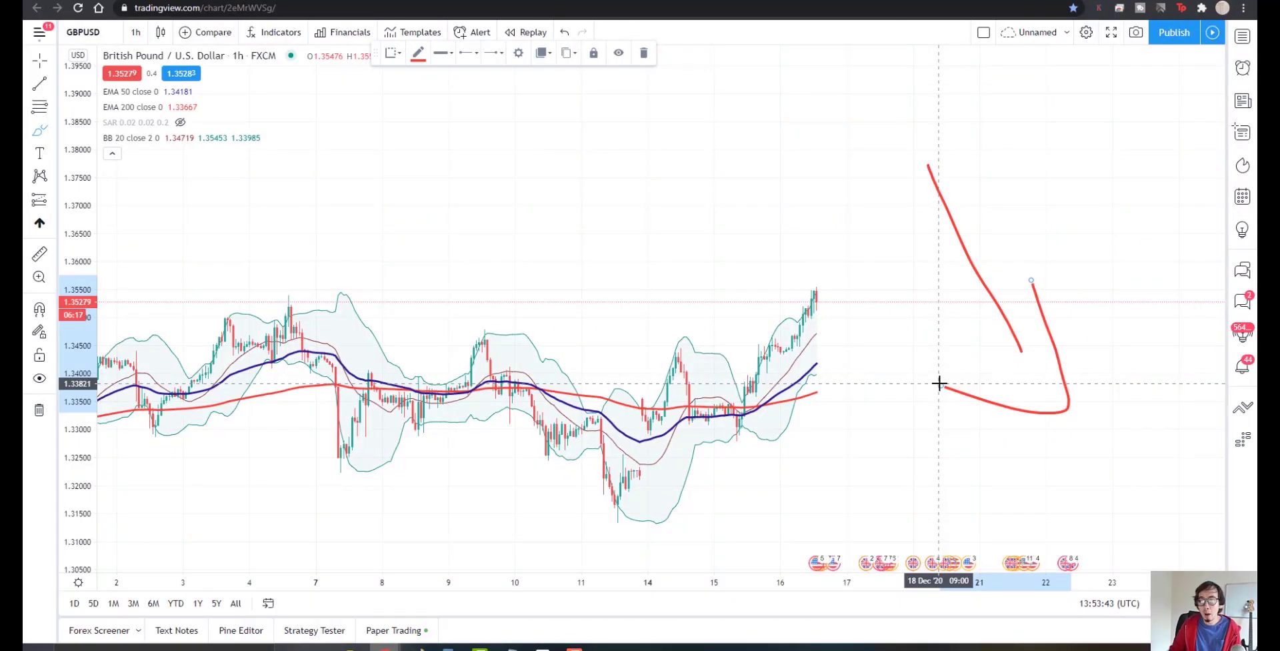
left_click_drag(1118, 265, 1162, 63)
mouse_move(1085, 172)
left_mouse_down()
mouse_move(1174, 57)
mouse_move(1195, 214)
left_mouse_up()
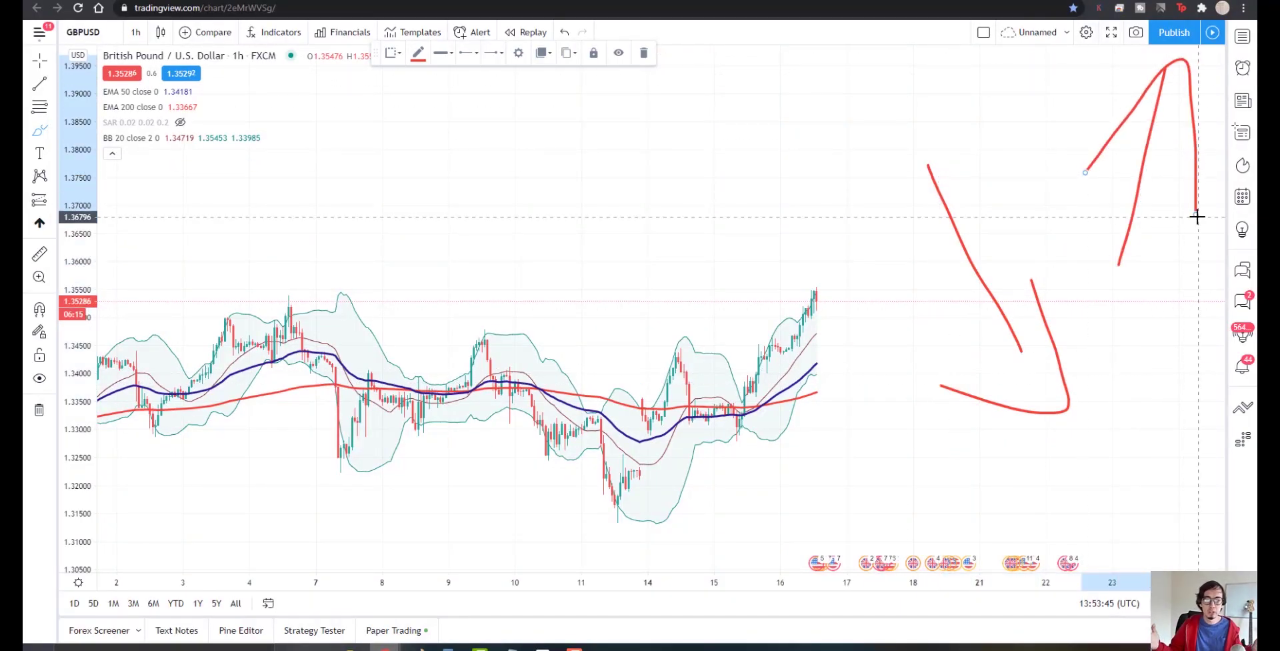
left_click(40, 410)
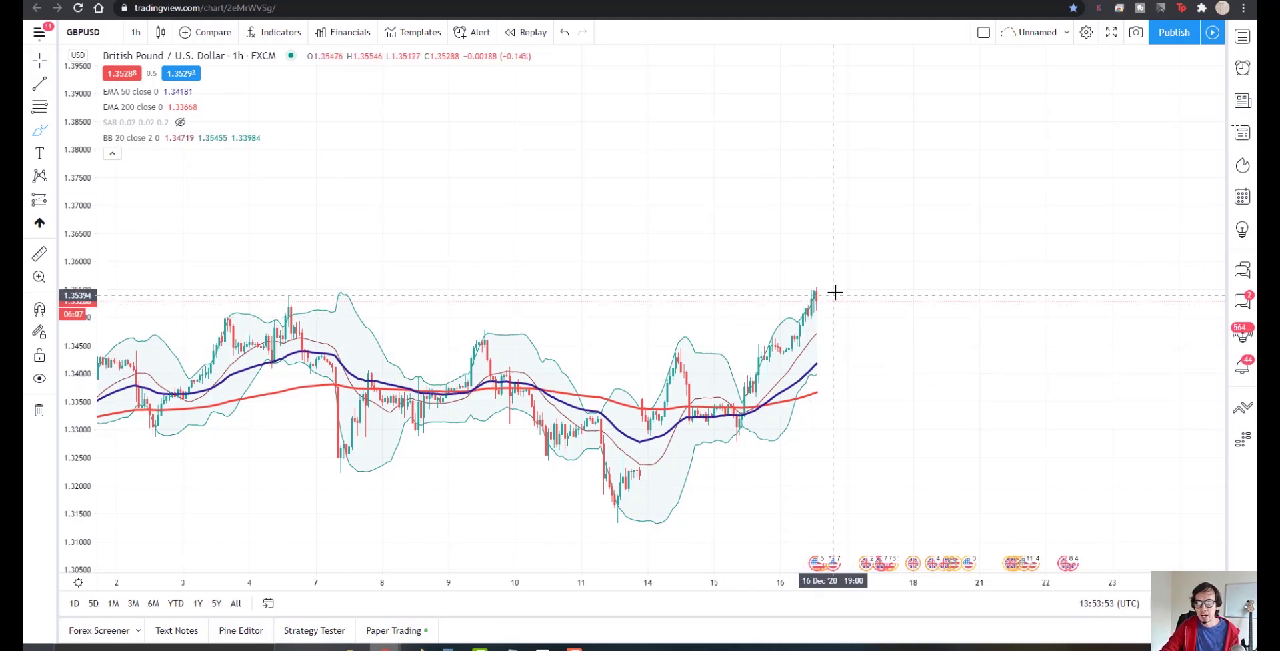
left_click_drag(833, 298, 864, 355)
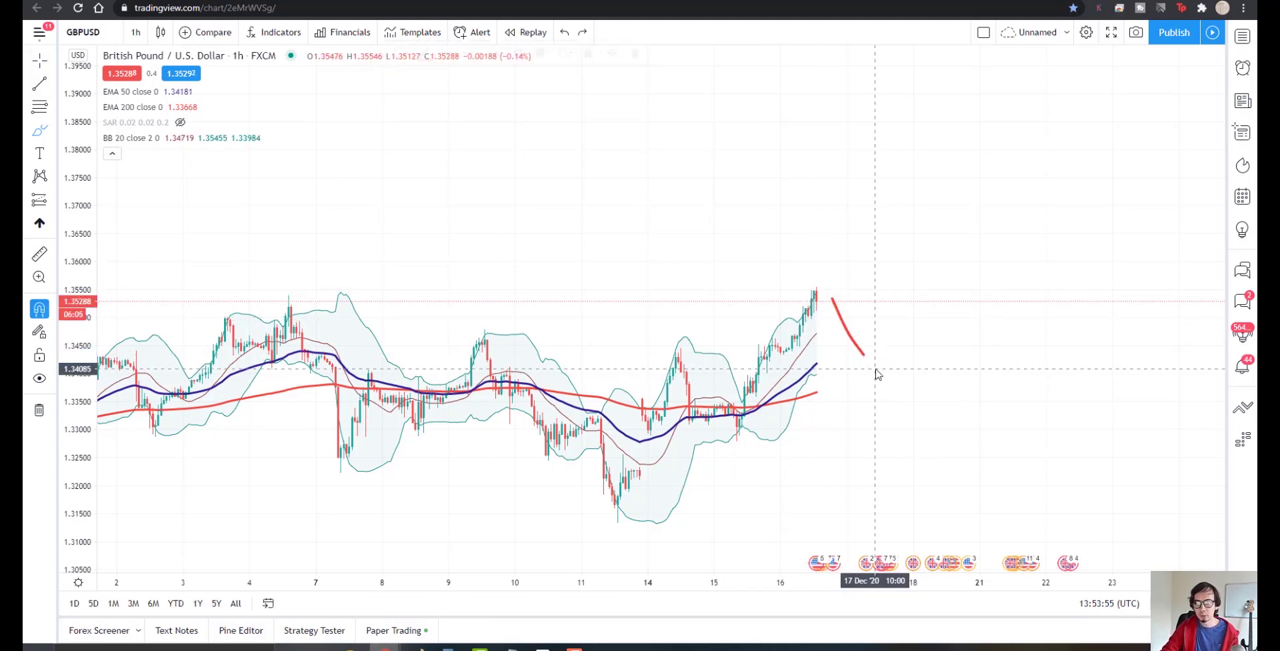
key("ctrl+z")
key("alt+t")
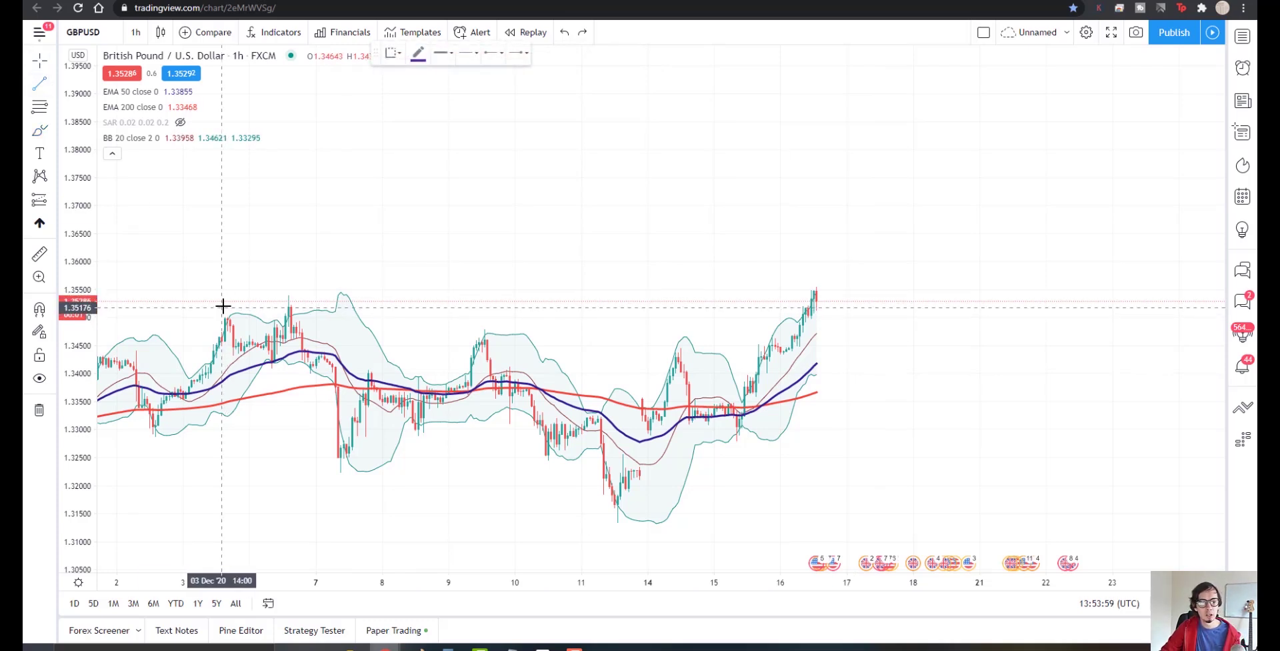
left_click(239, 305)
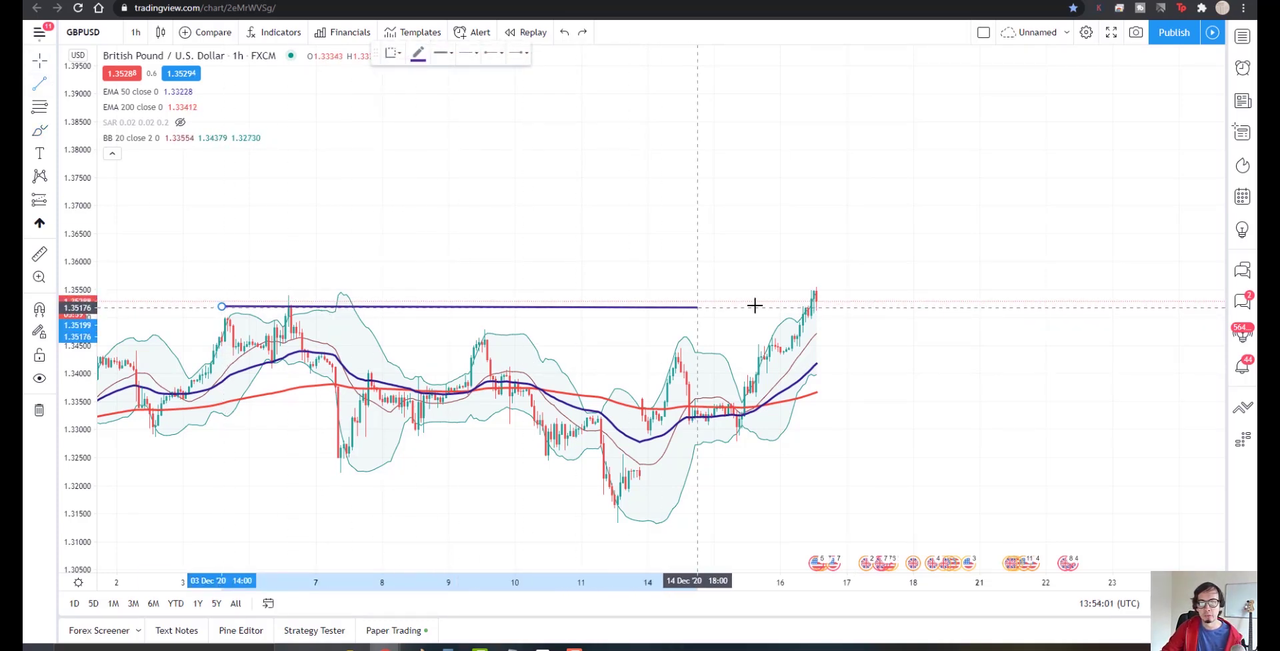
left_click(902, 305)
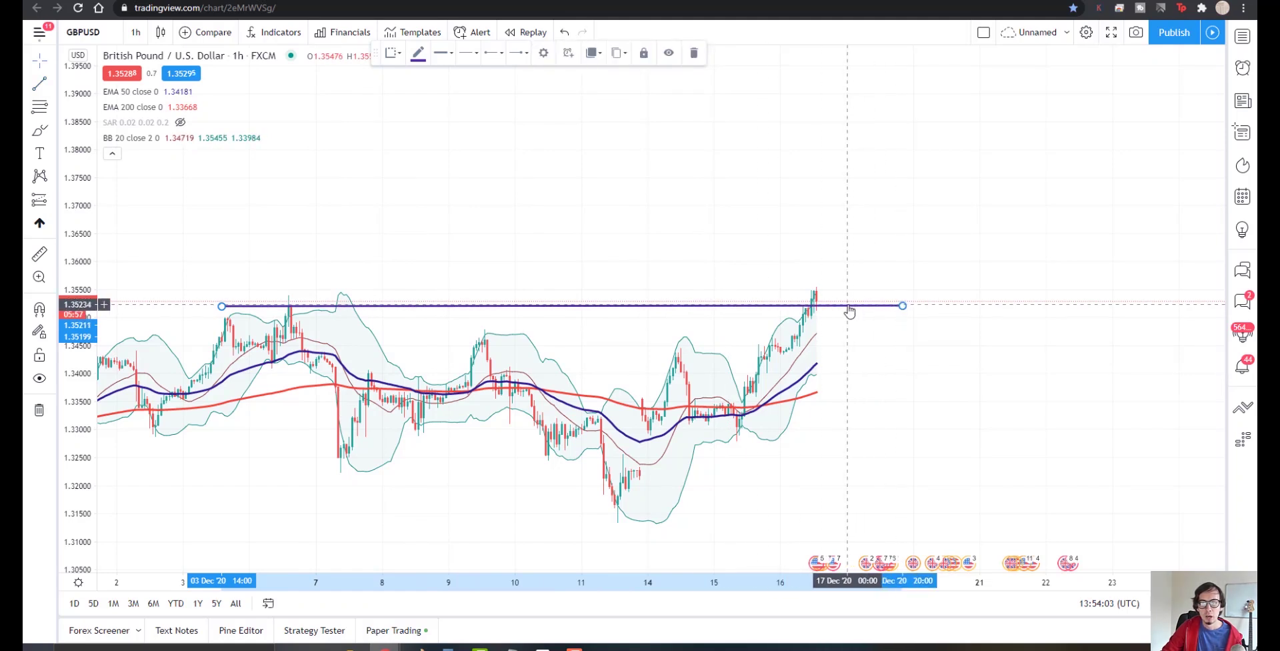
left_click_drag(847, 304, 850, 306)
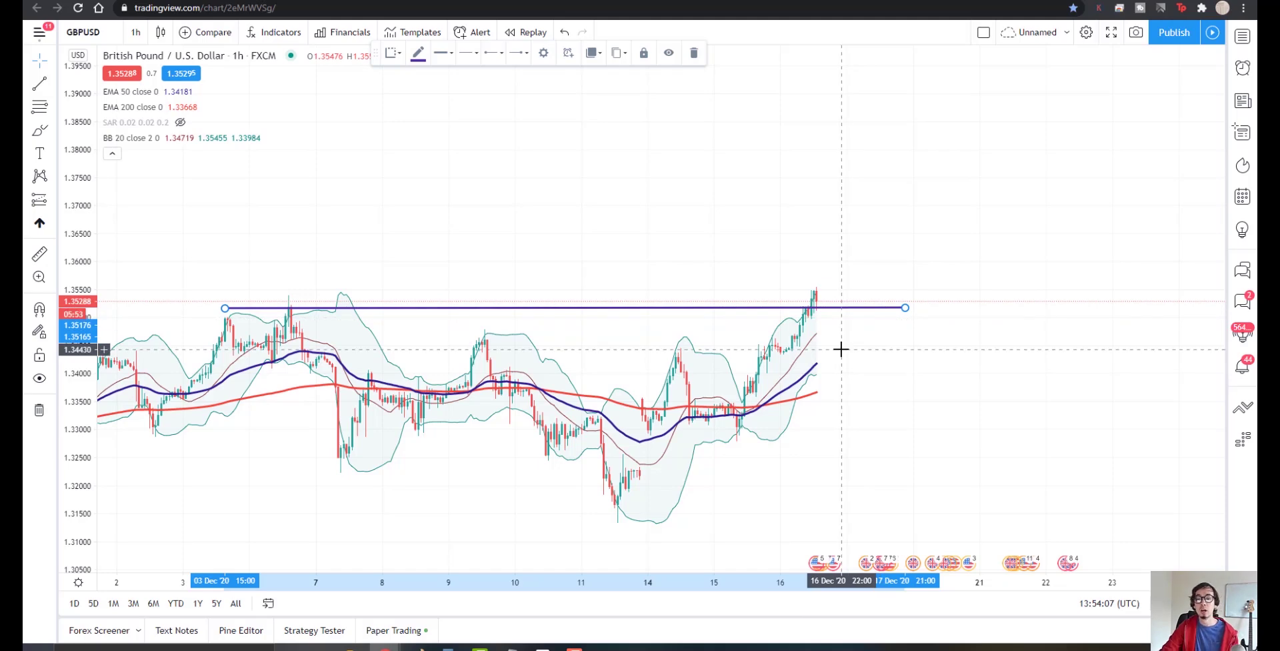
scroll(823, 348, "up", 2)
scroll(760, 350, "up", 2)
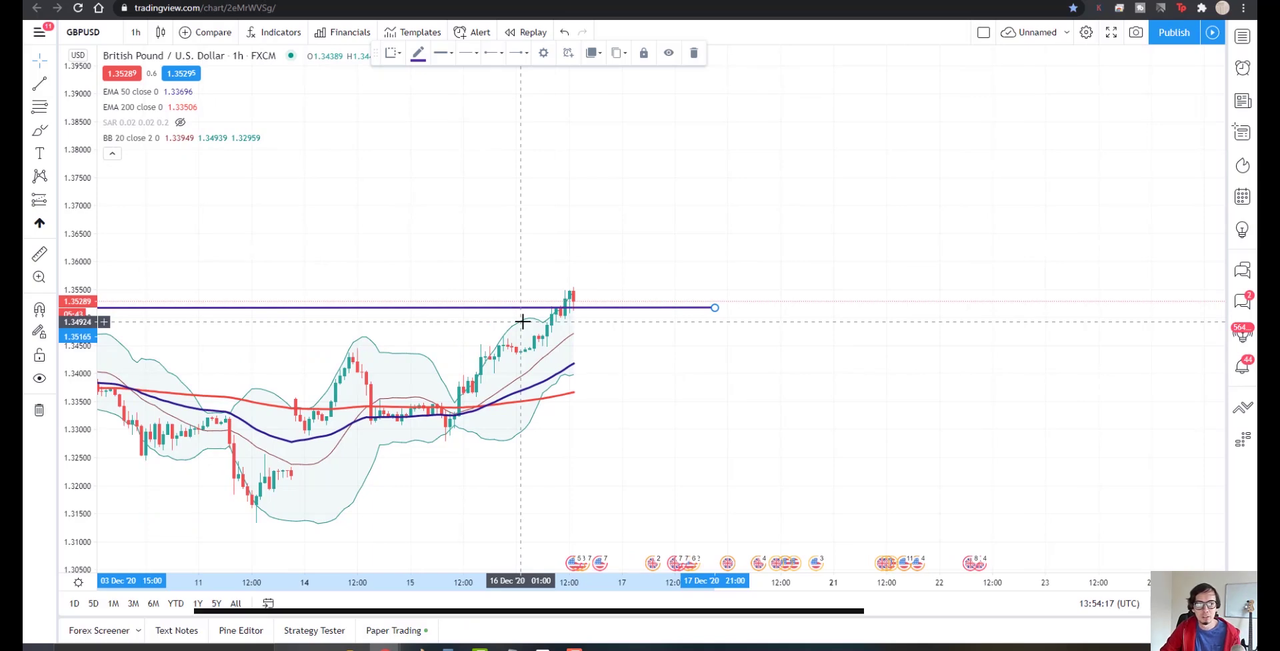
scroll(522, 323, "down", 1)
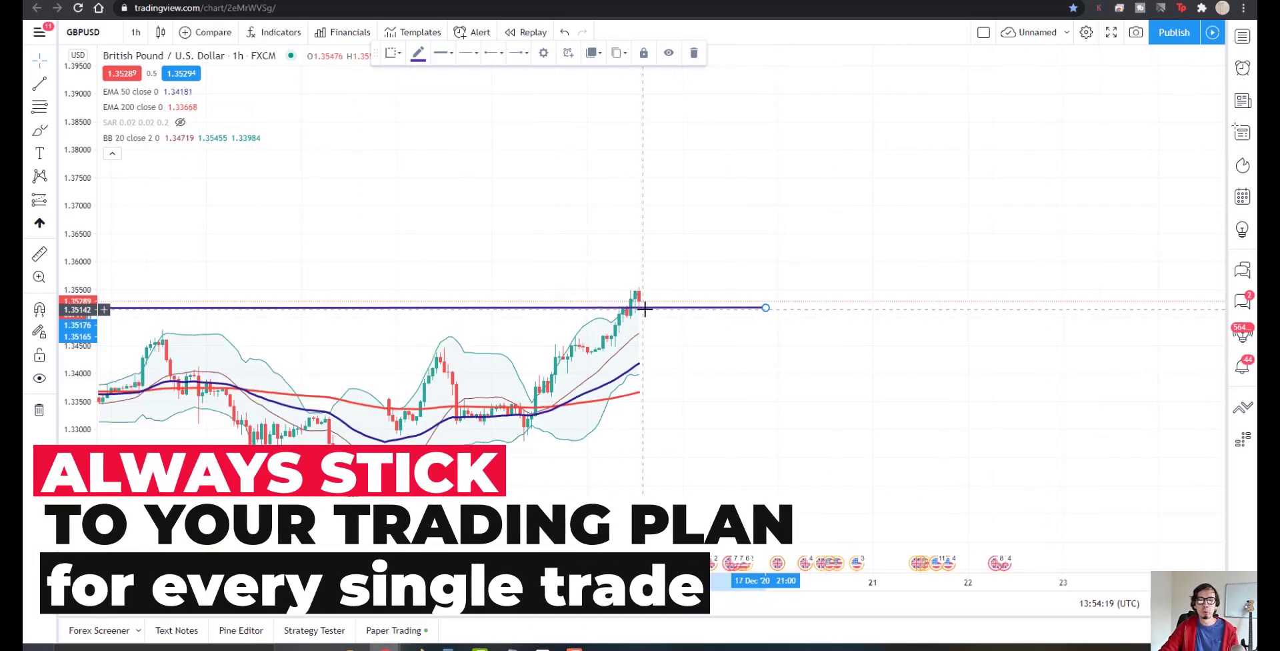
scroll(666, 314, "down", 3)
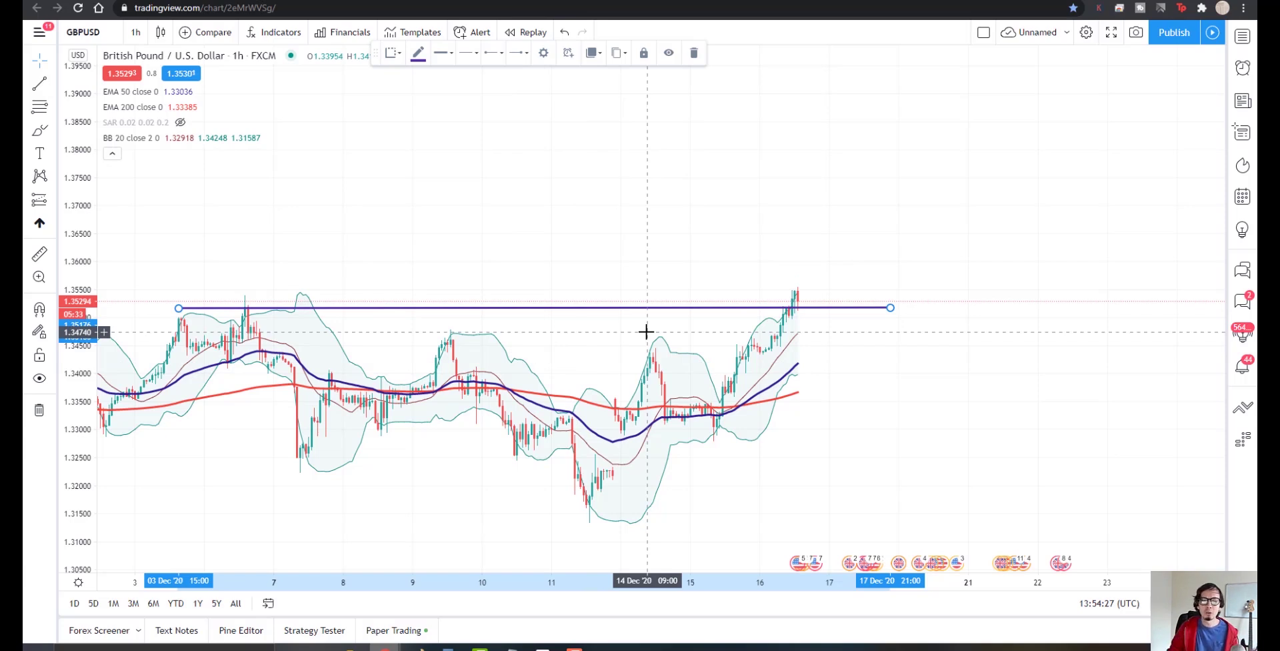
left_click(39, 409)
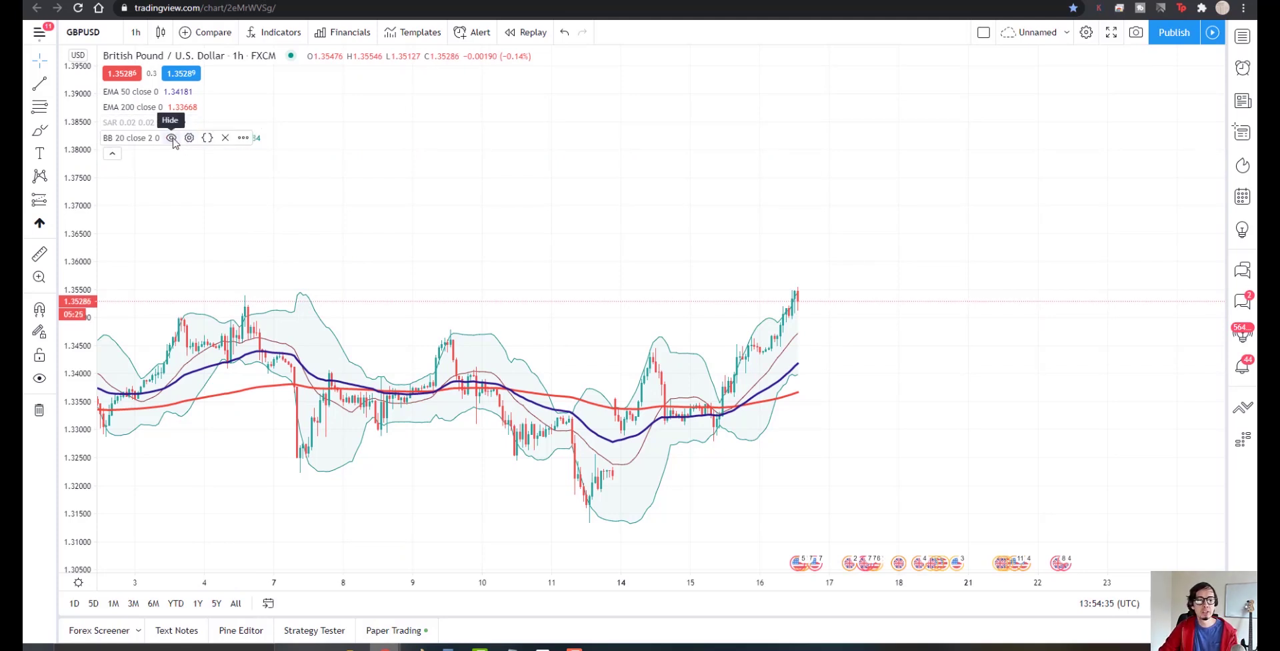
- Hide the Bollinger Bands, keeping the chart on 1-hour candles
left_click(172, 138)
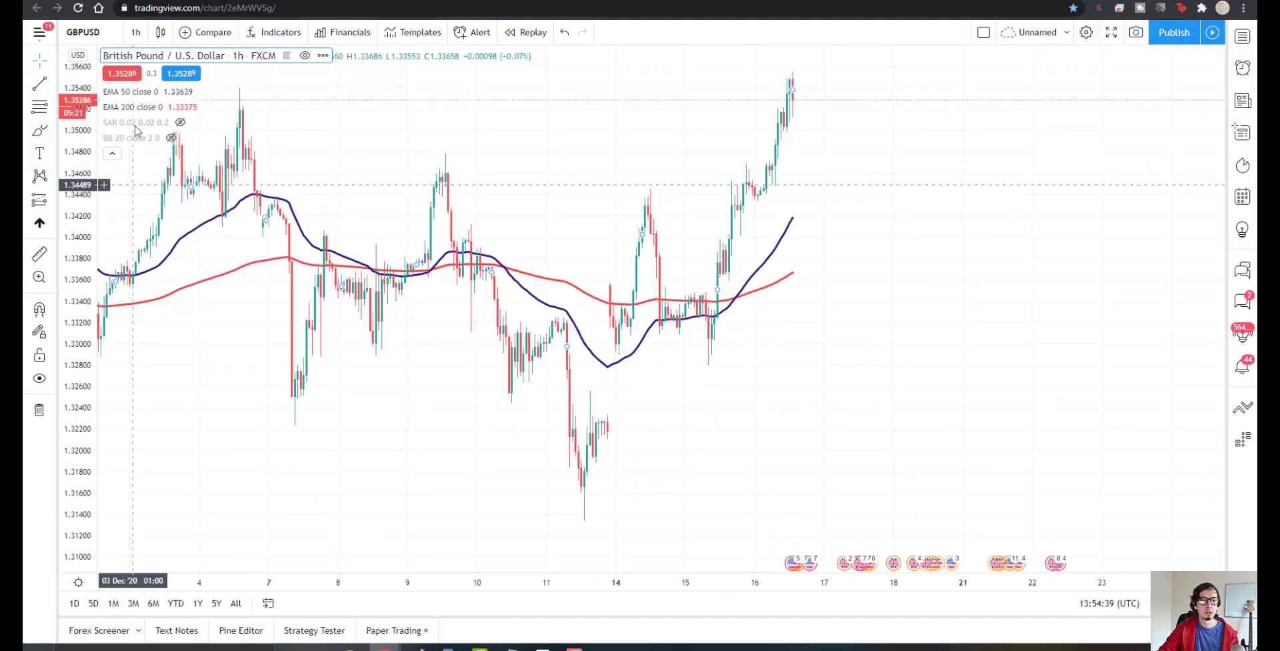
left_click(135, 32)
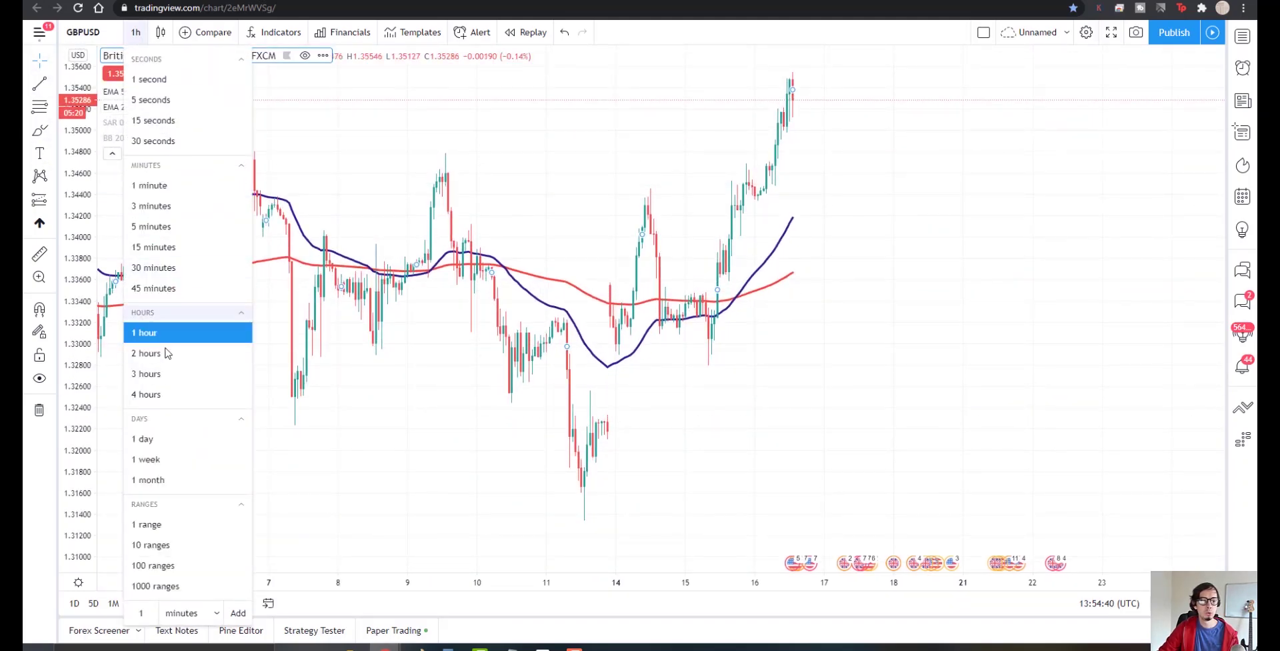
left_click(467, 406)
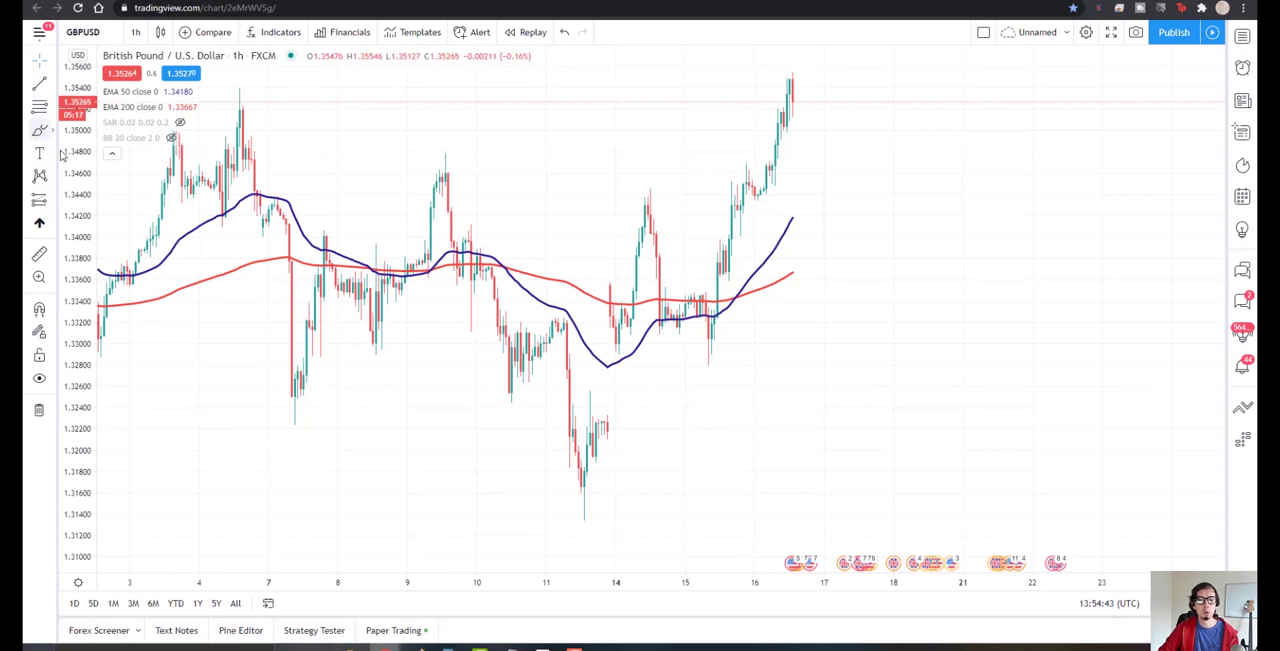
scroll(620, 265, "up", 4)
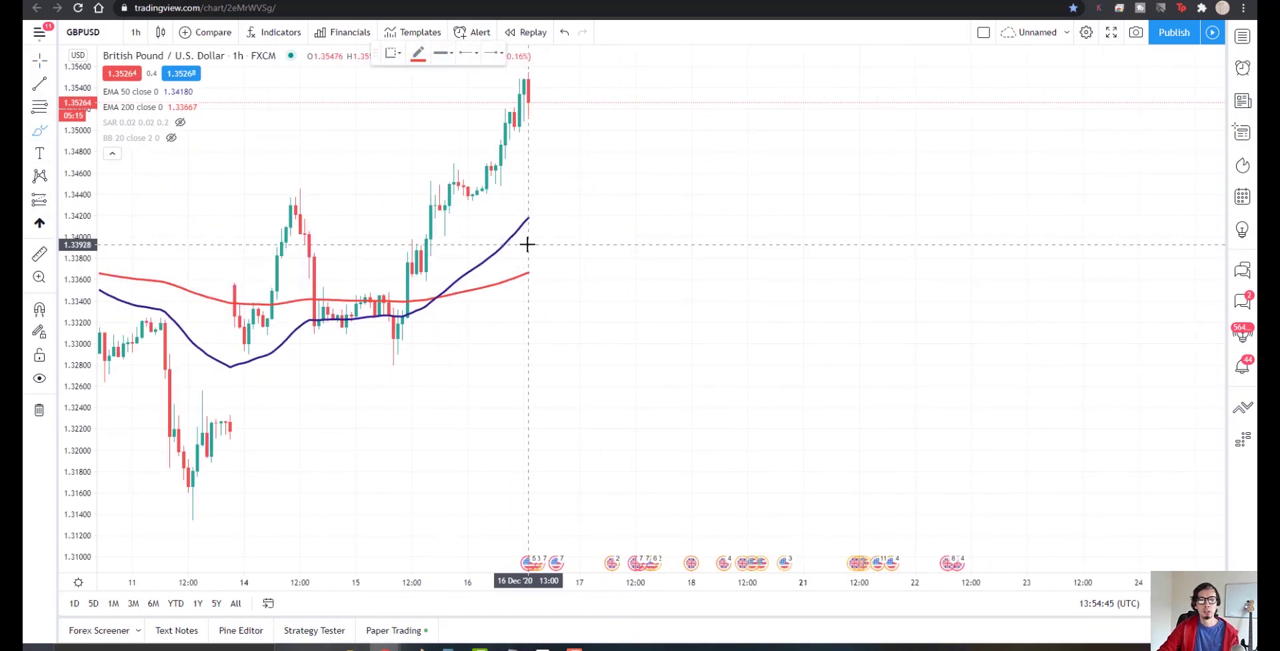
- Switch to 4-hour candles and widen the price scale, discarding a trial circle on the 200 EMA
left_click(135, 32)
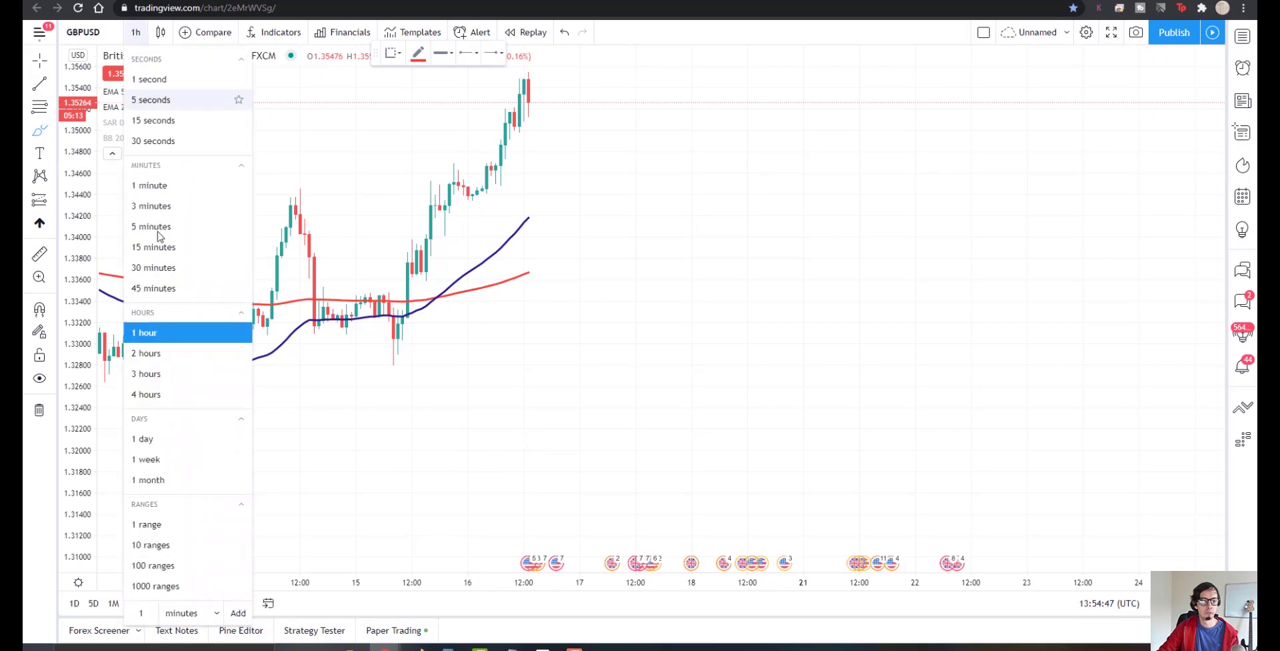
left_click(160, 395)
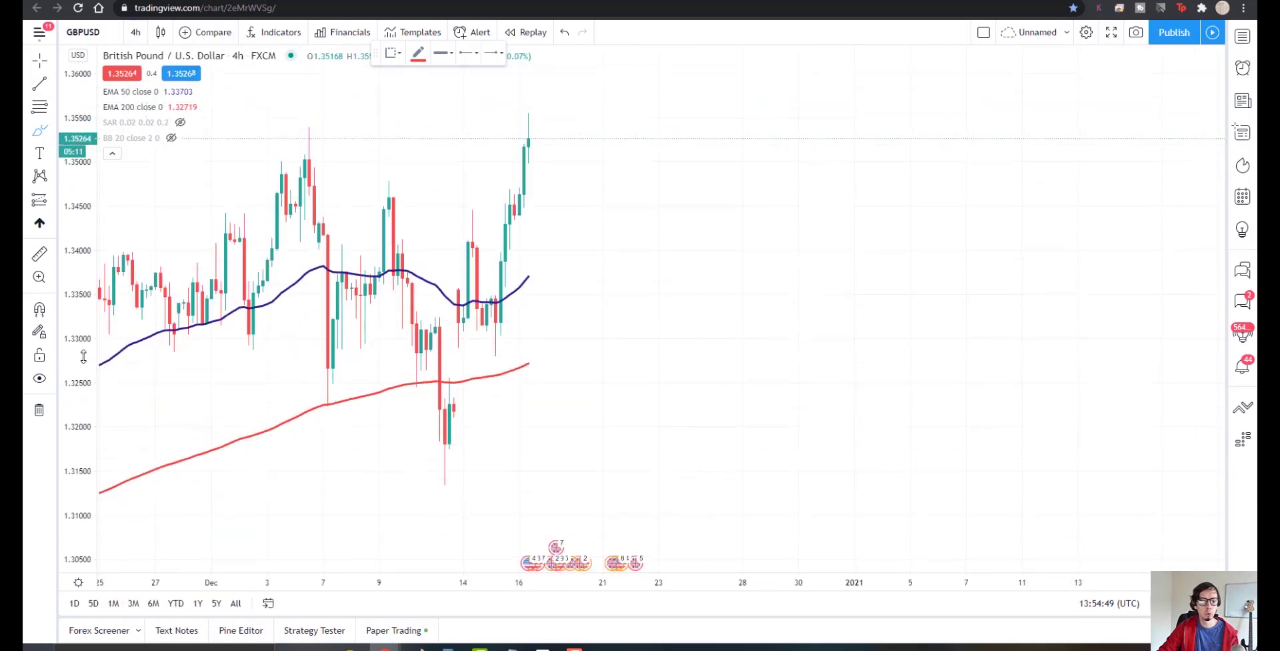
left_click_drag(84, 357, 83, 383)
left_click_drag(528, 342, 547, 340)
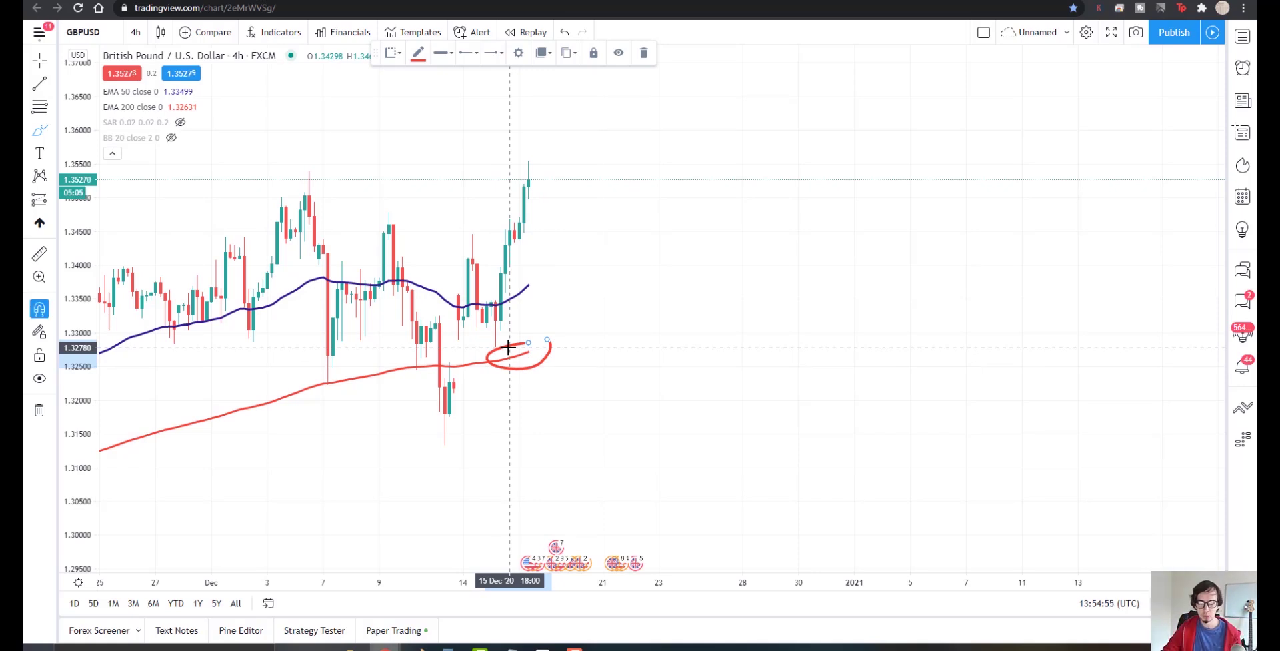
key("ctrl+z")
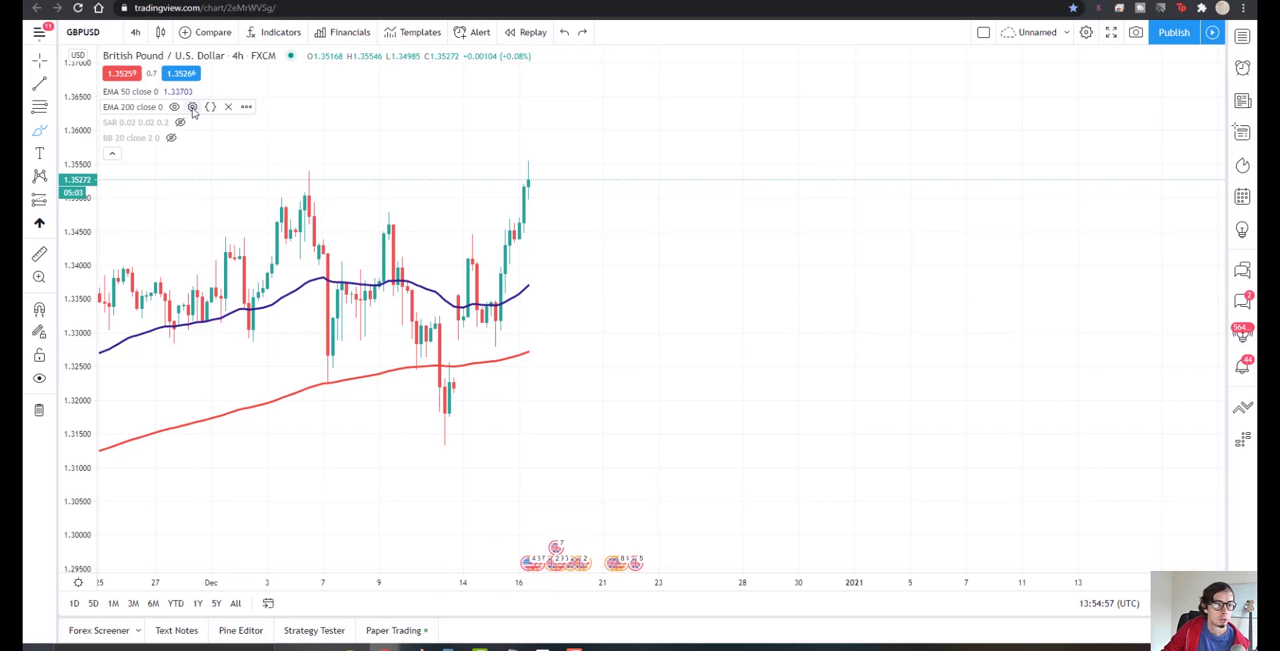
left_click(193, 107)
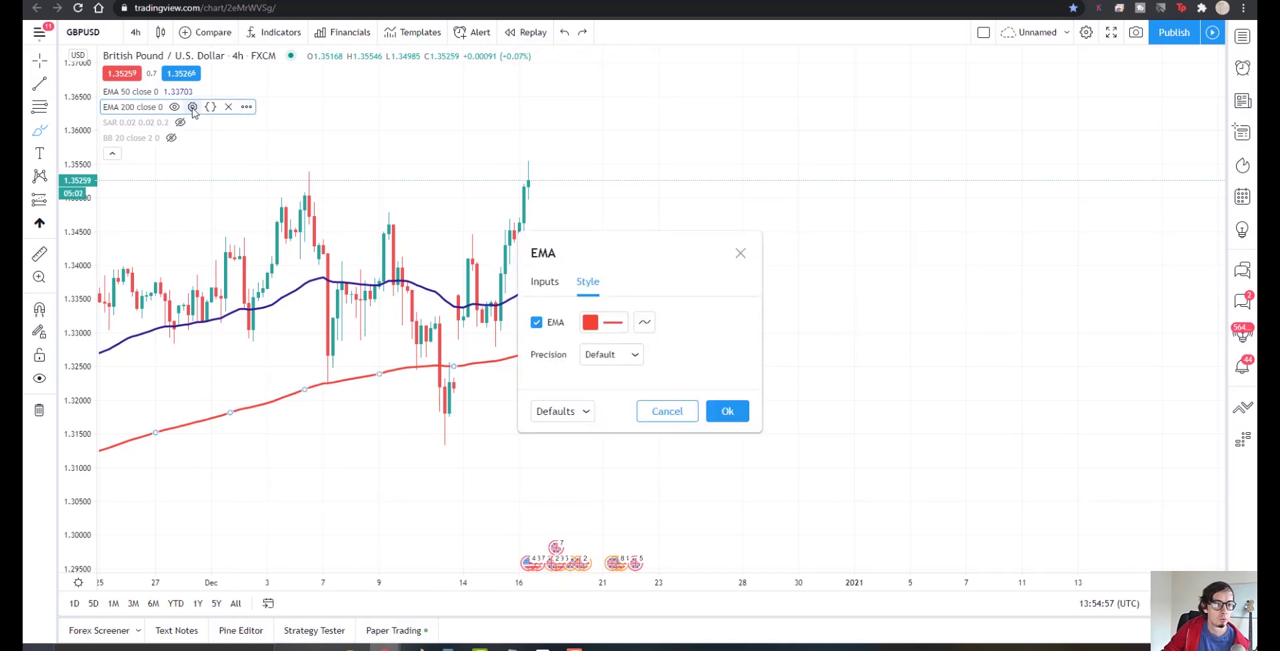
left_click(740, 254)
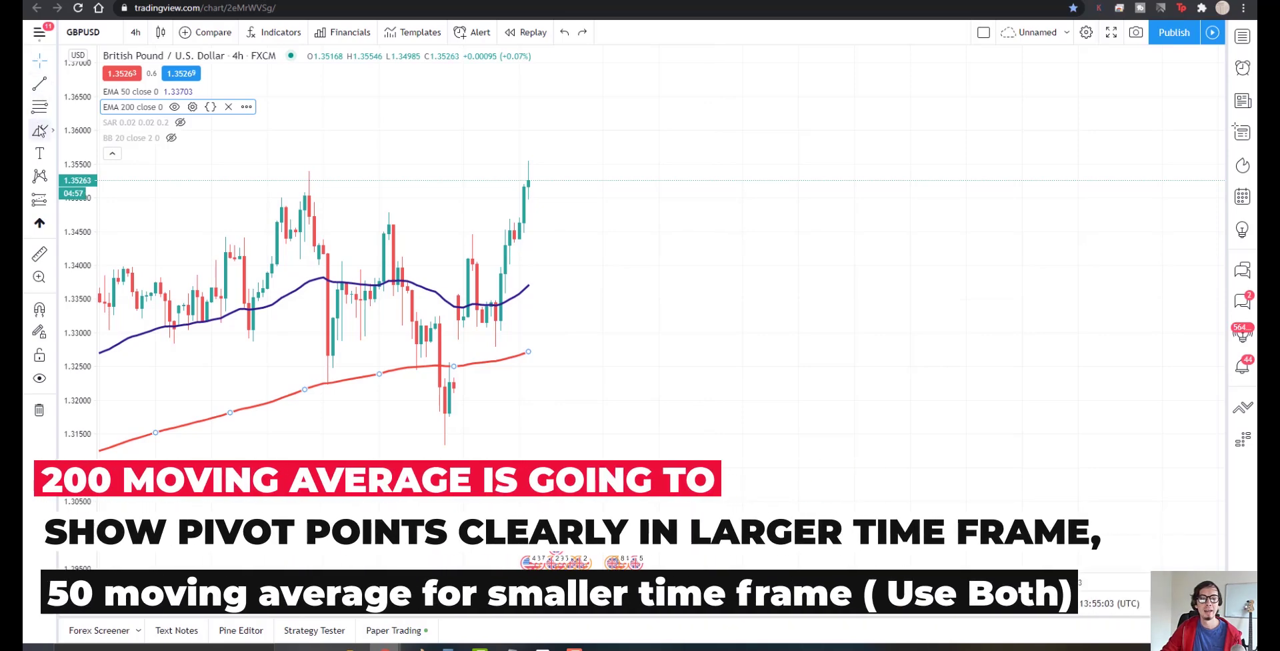
- Circle the end of the 50 EMA with the Brush tool
left_click(40, 130)
left_click_drag(540, 281, 543, 281)
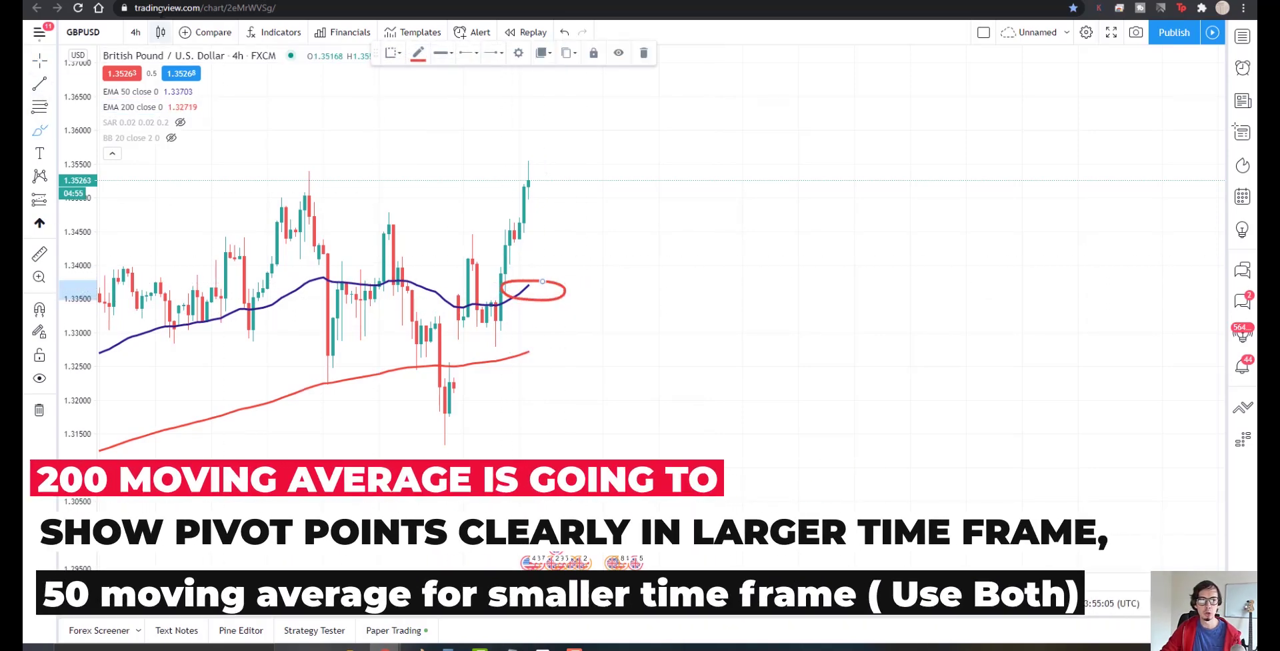
left_click(137, 32)
- Switch to 5-minute candles, then sketch and undo marks around the latest candles at the 50 EMA
left_click(160, 206)
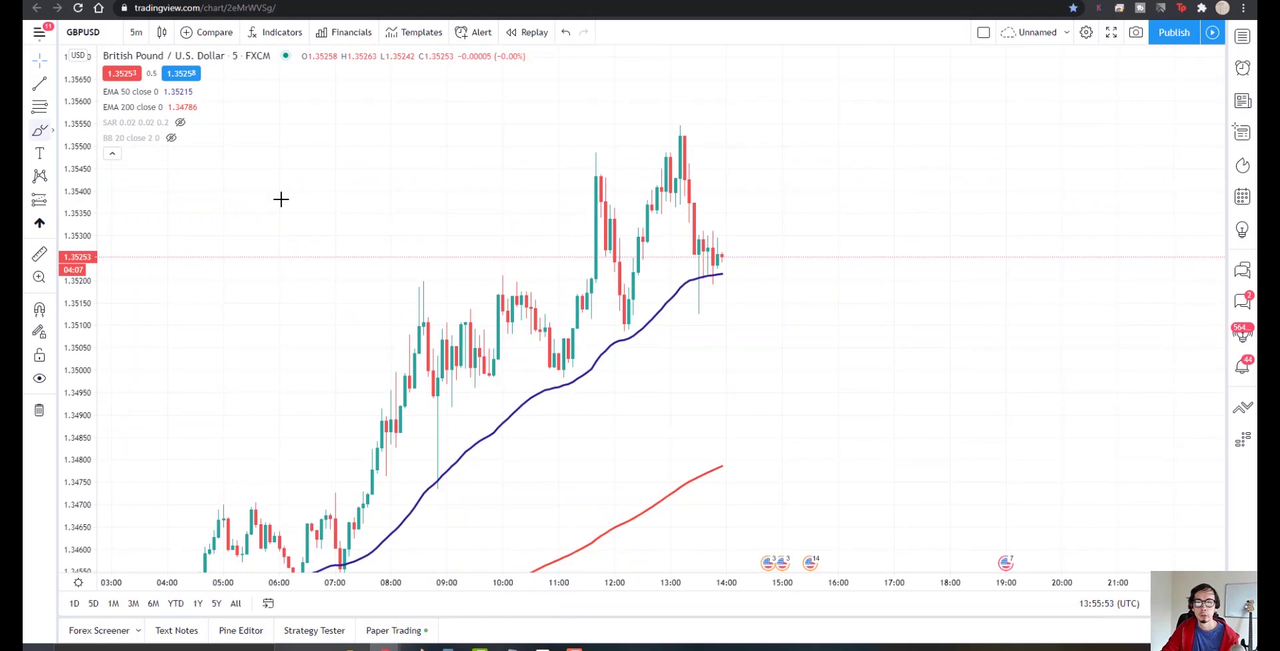
mouse_move(703, 142)
left_mouse_down()
mouse_move(738, 223)
mouse_move(675, 163)
mouse_move(744, 230)
mouse_move(716, 207)
left_mouse_up()
key("ctrl+z")
key("ctrl+z")
key("ctrl+z")
key("ctrl+z")
key("ctrl+z")
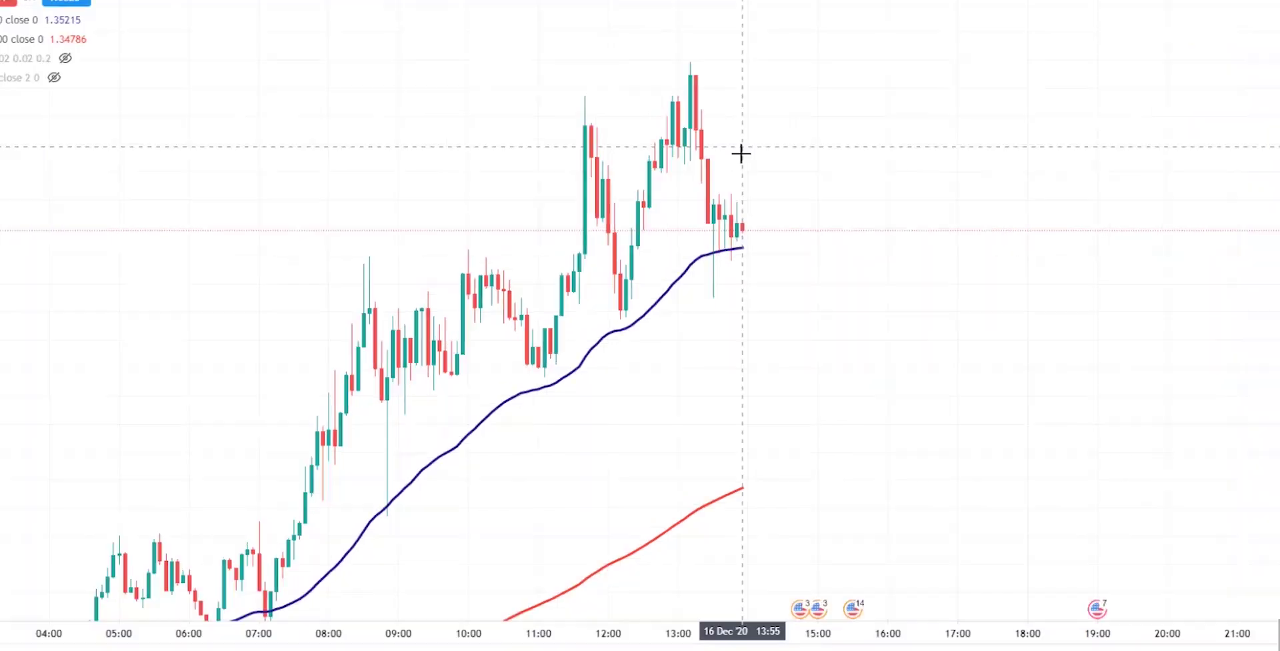
left_click_drag(740, 263, 753, 240)
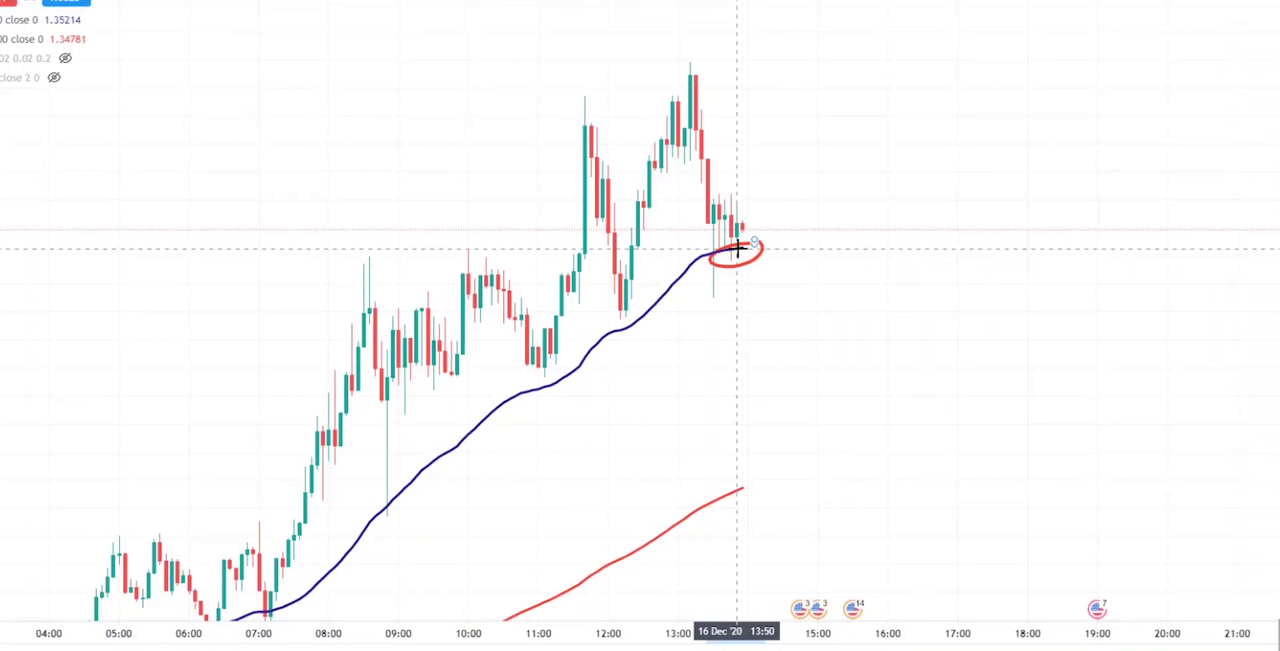
key("ctrl+z")
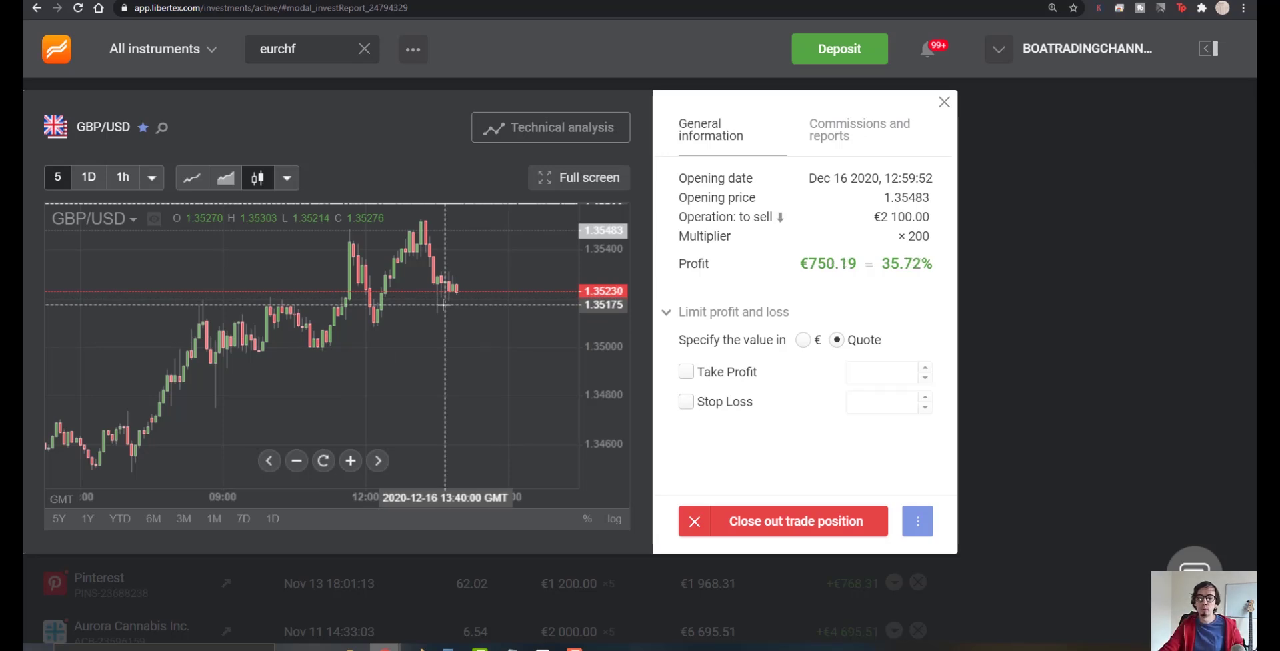
- Return from Libertex to the TradingView GBPUSD 5-minute chart with Ctrl+Tab
key("ctrl+Tab")
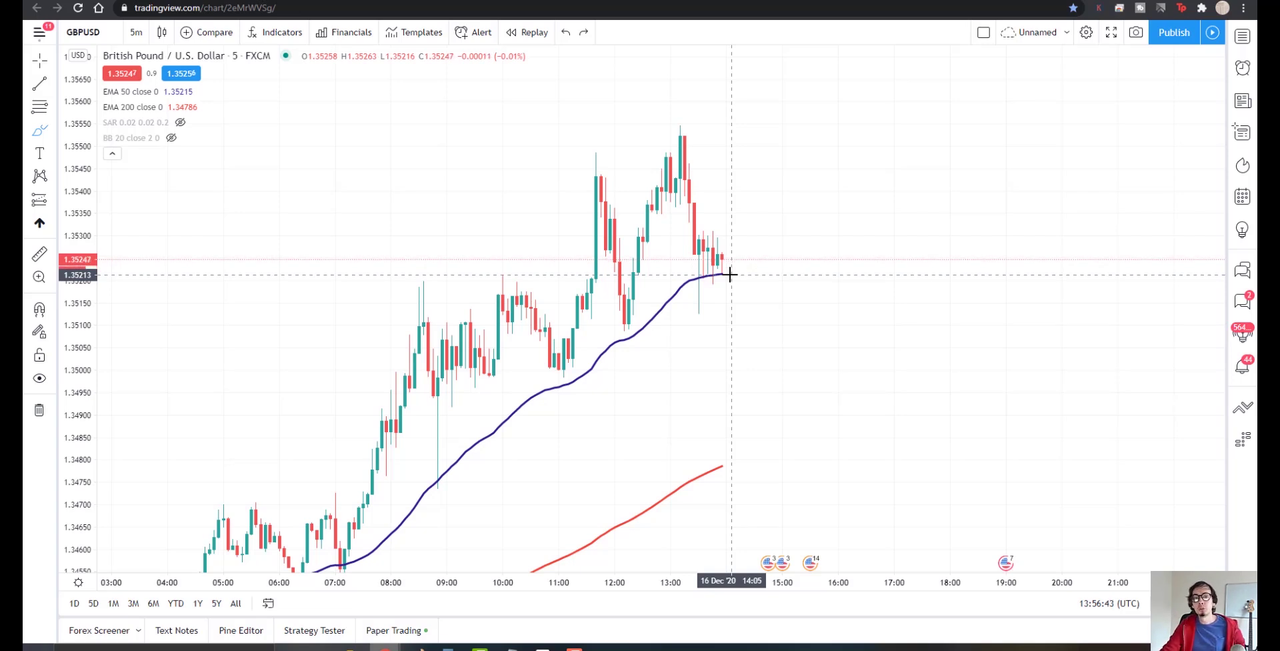
- Bring the Libertex GBP/USD sell trade details back from the taskbar previews
mouse_move(387, 645)
left_click(460, 599)
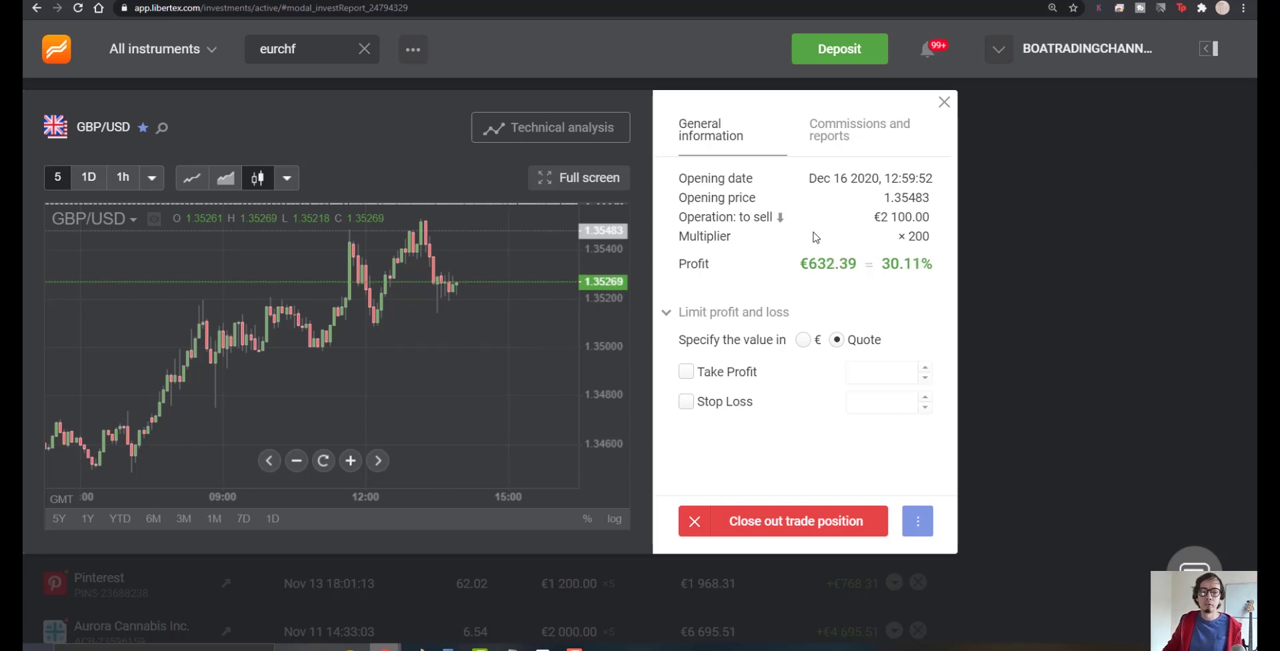
- Check the 50.04% profit and choose to close out the GBP/USD sell position
key("alt+Tab")
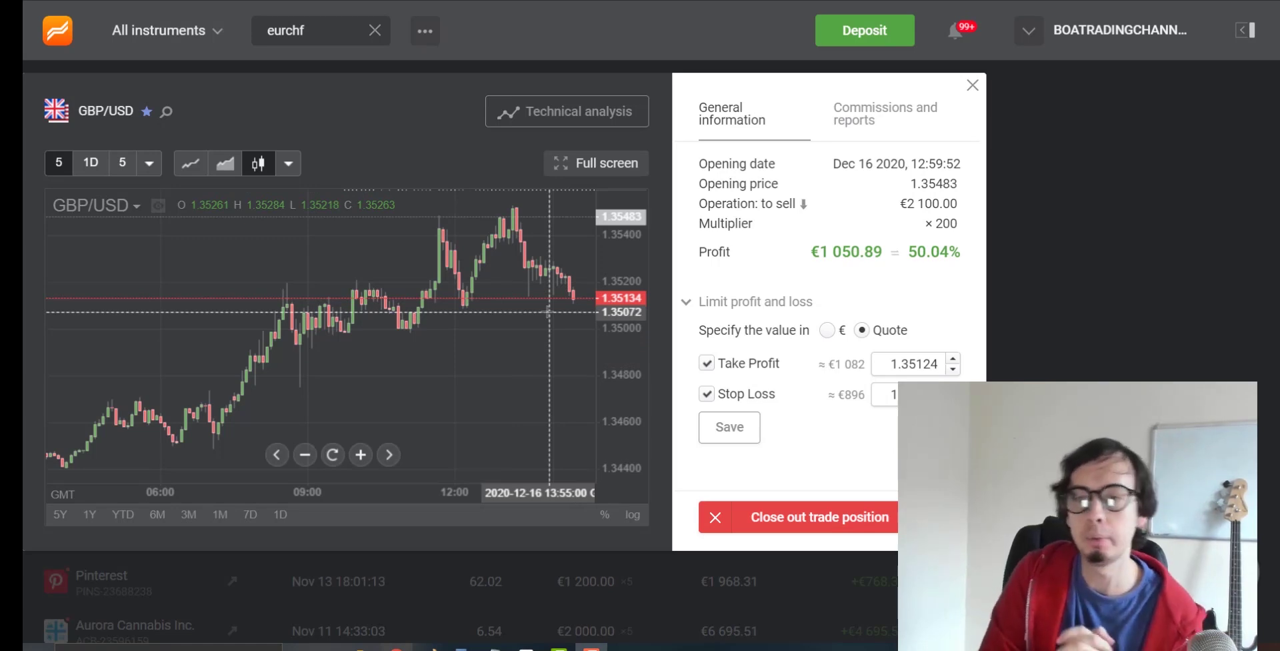
double_click(918, 254)
left_click(918, 253)
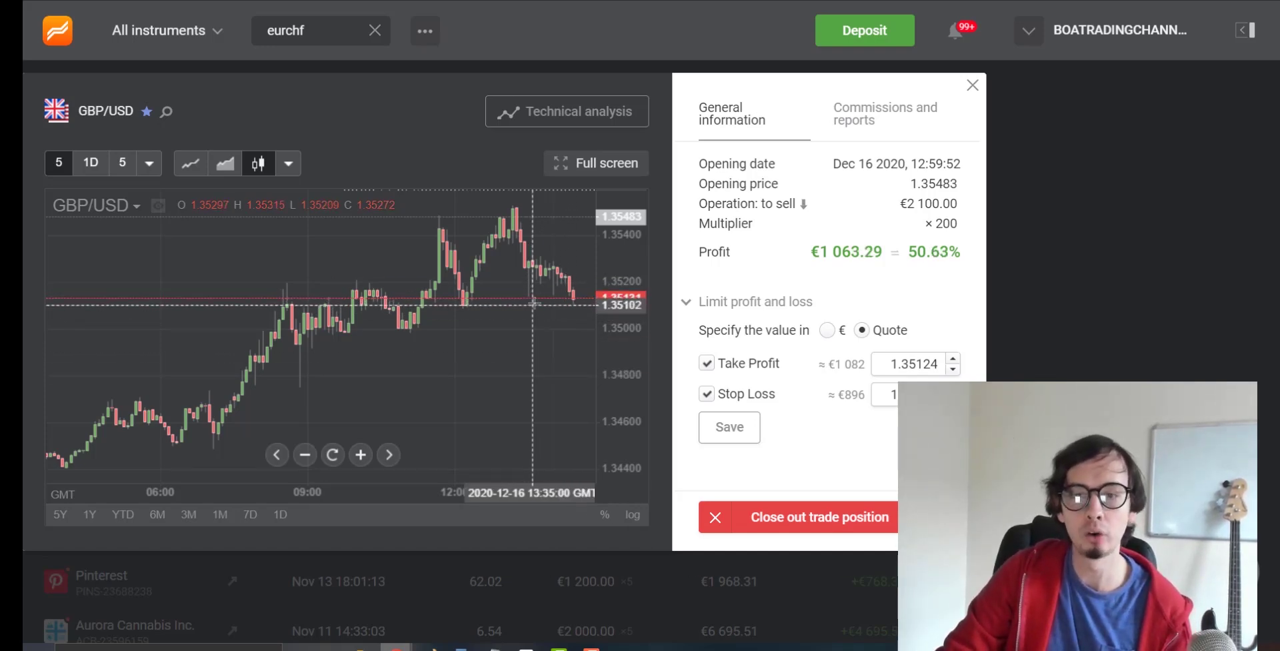
left_click(790, 519)
- Confirm the close-out and check the final €1,094.30 profit and 52.11% figures
left_click(767, 308)
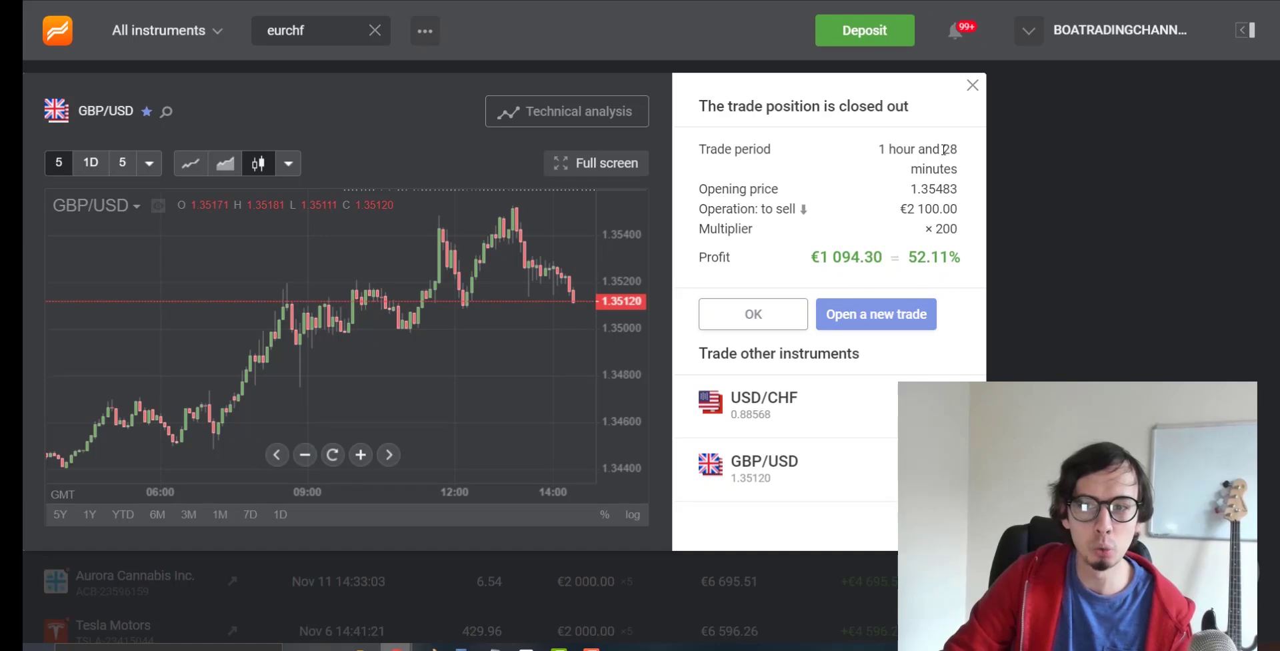
left_click_drag(819, 257, 840, 259)
left_click(844, 262)
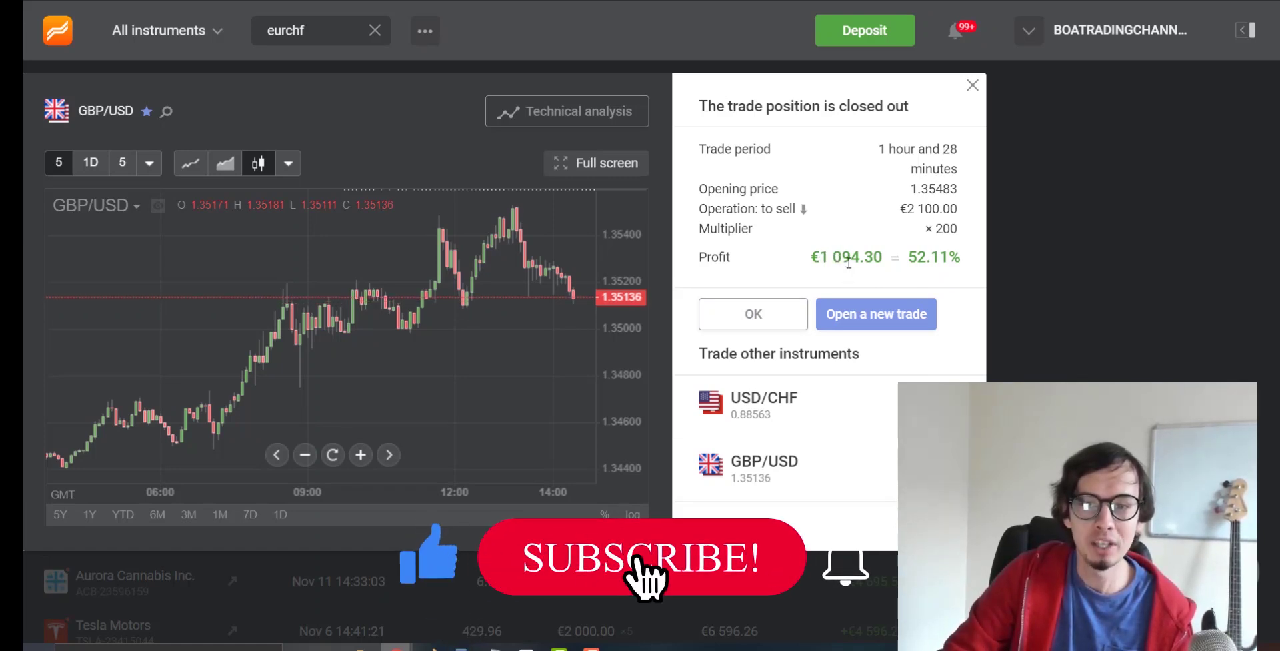
left_click_drag(908, 258, 920, 257)
left_click(926, 258)
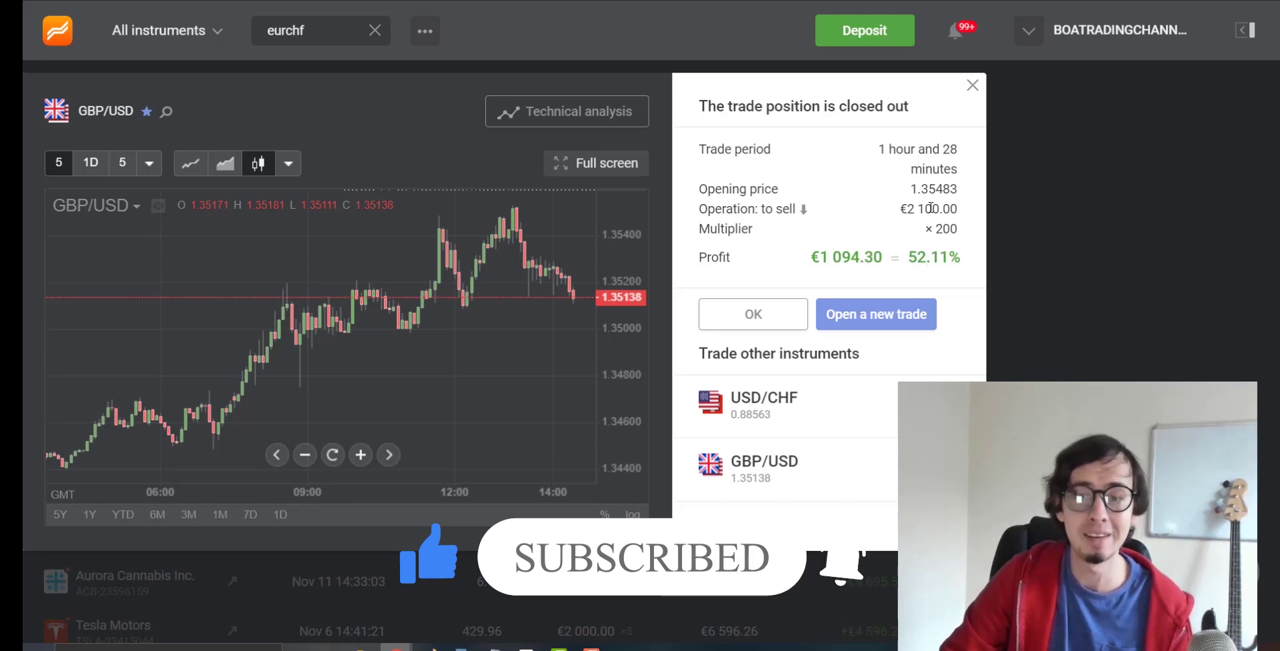
- Launch Calculator by searching 'calc' from the Windows menu
key("super")
type("calc")
key("Return")
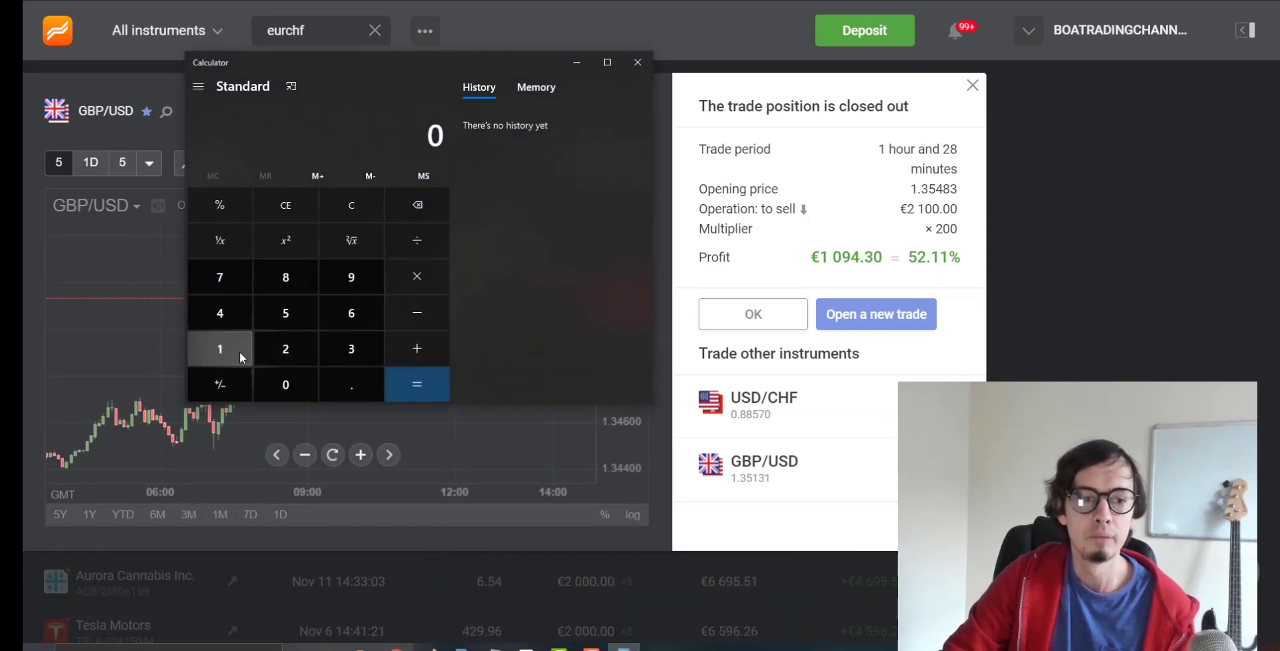
- Compute 5000 × 0.5 = 2,500 in Calculator, then clear it and close the window
left_click(274, 312)
left_click(284, 381)
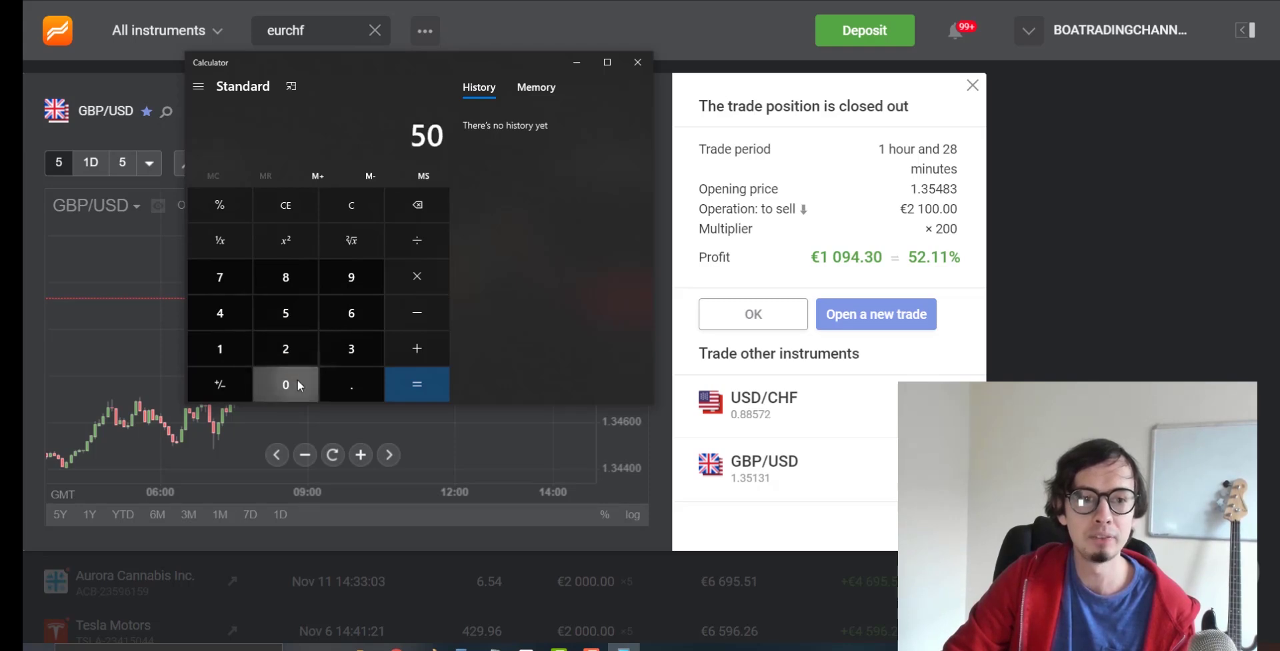
left_click(297, 384)
left_click(299, 384)
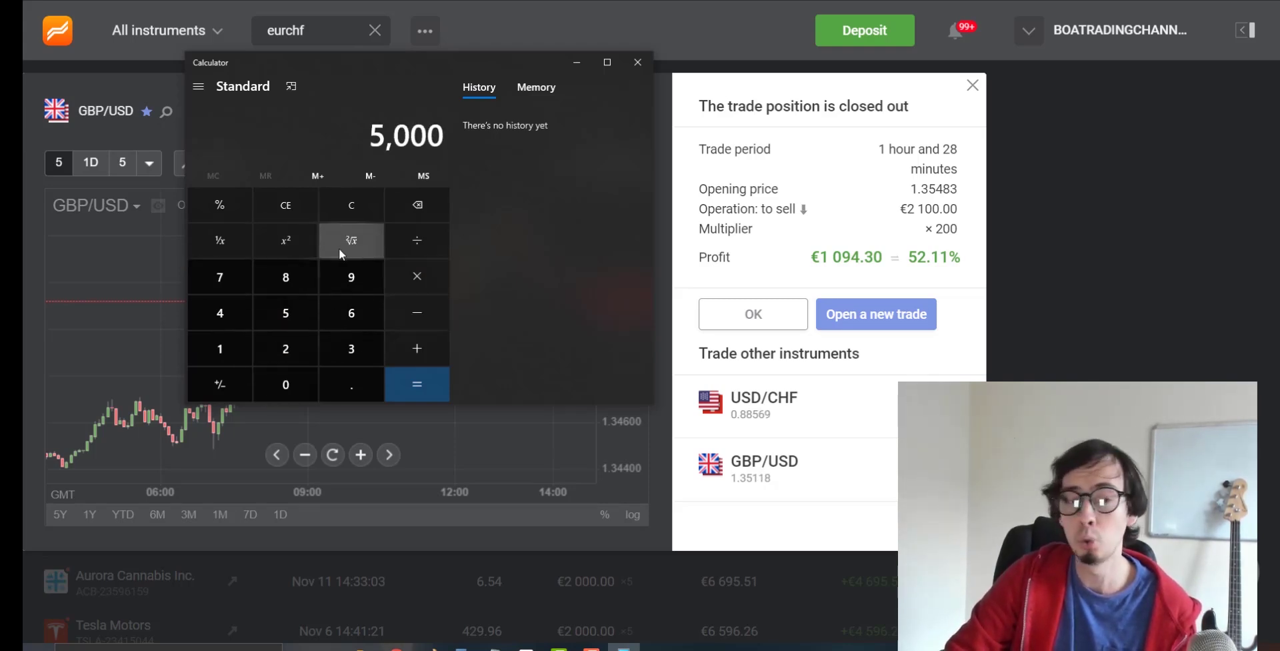
left_click(418, 283)
left_click(354, 380)
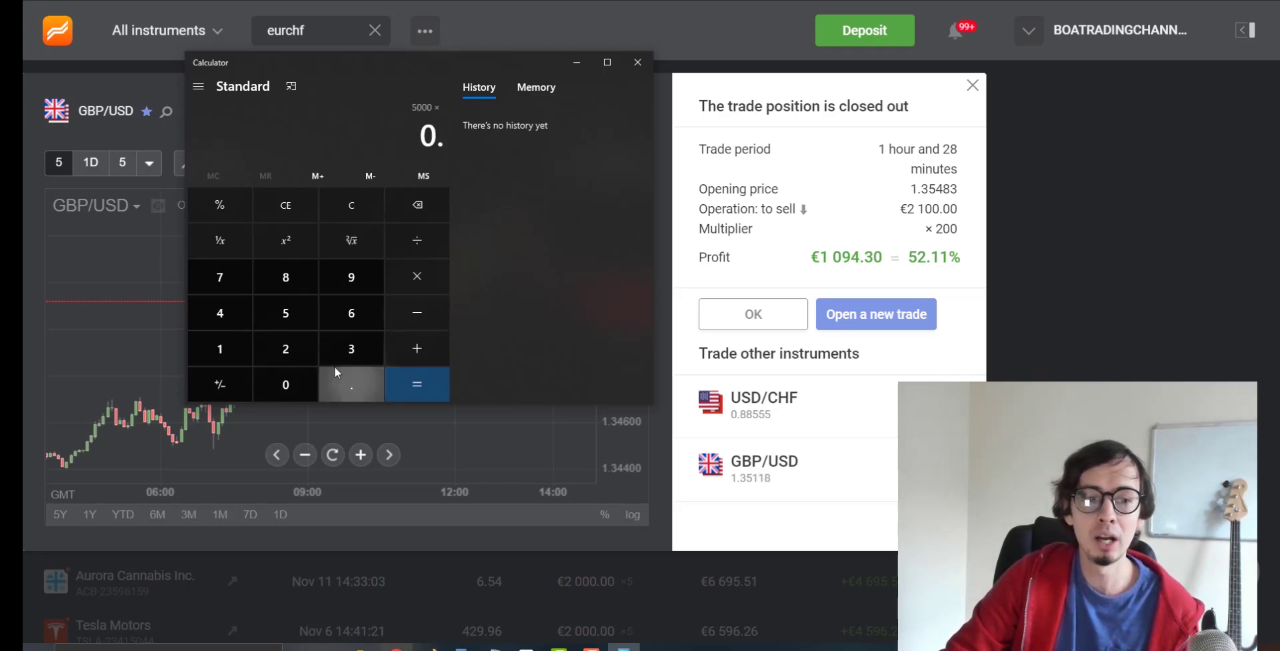
left_click(283, 319)
left_click(286, 384)
left_click(416, 384)
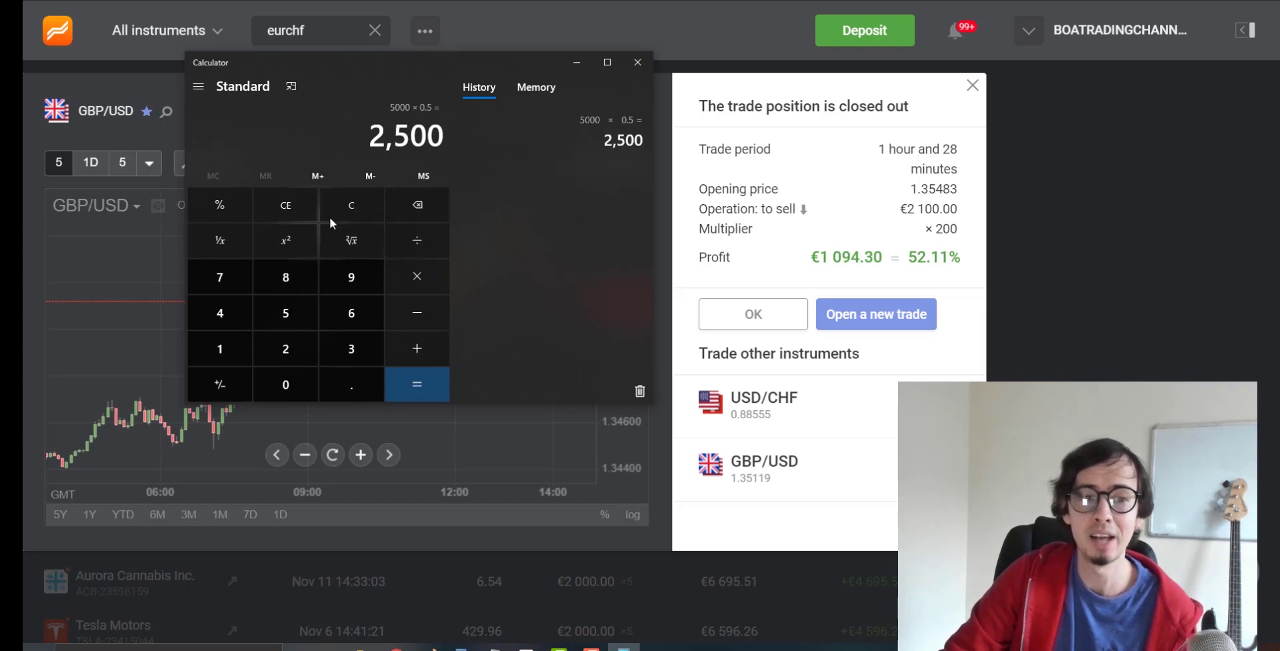
left_click(348, 210)
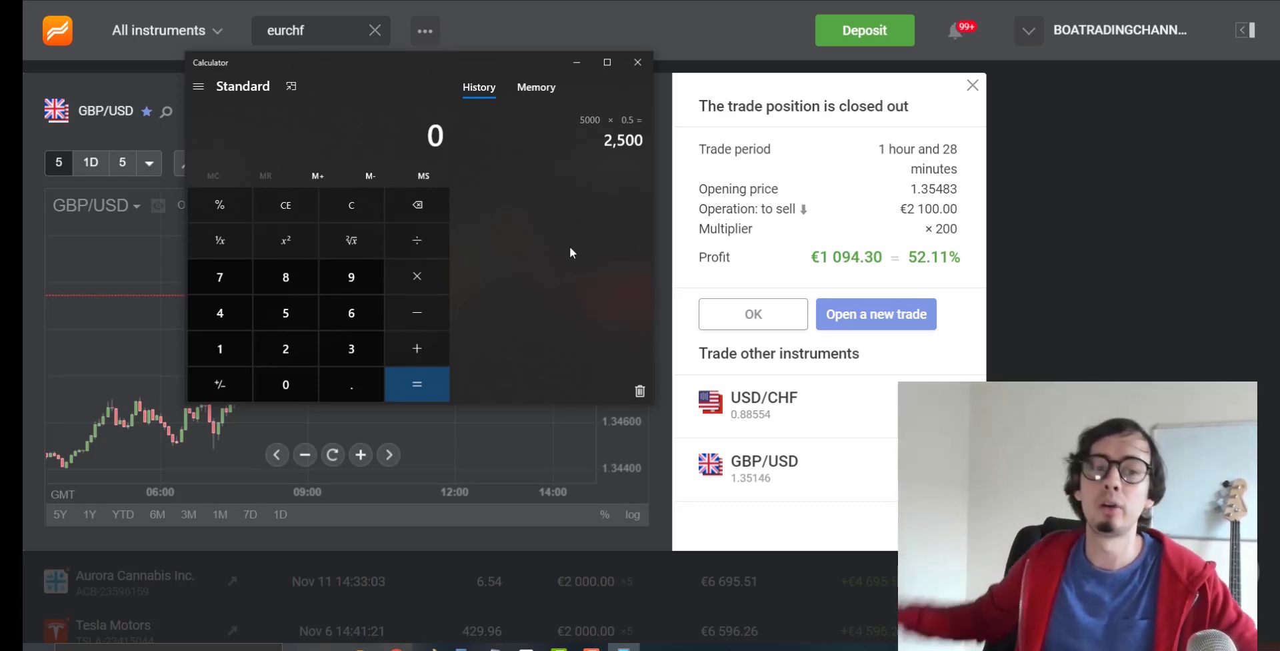
left_click(637, 62)
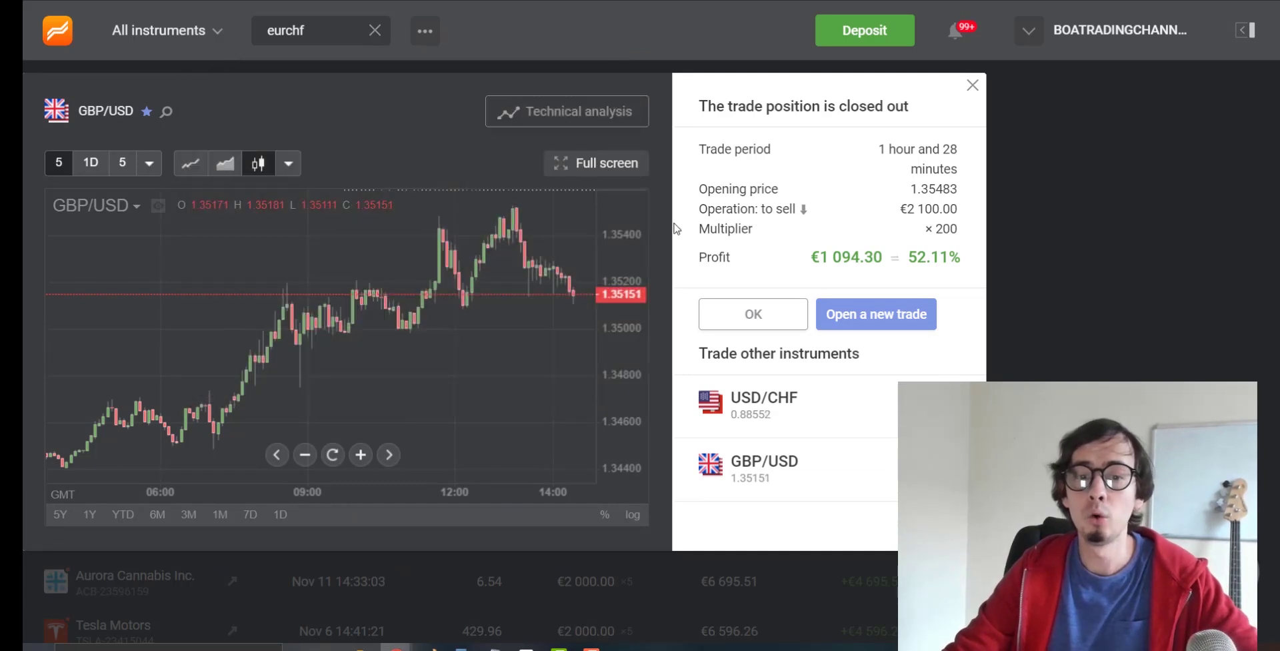